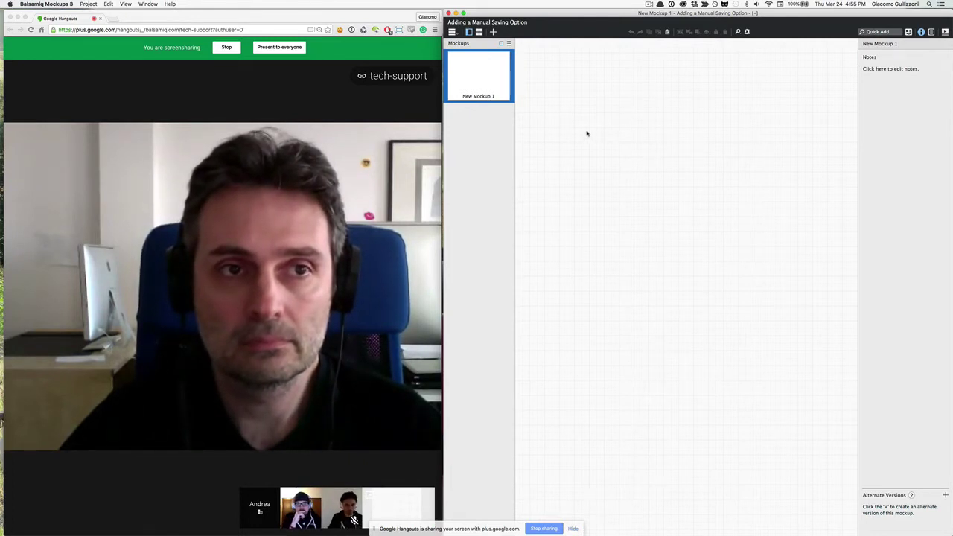
Add a Title control reading "Problem we're trying to solve" to the empty mockup
text(title)
key(Return)
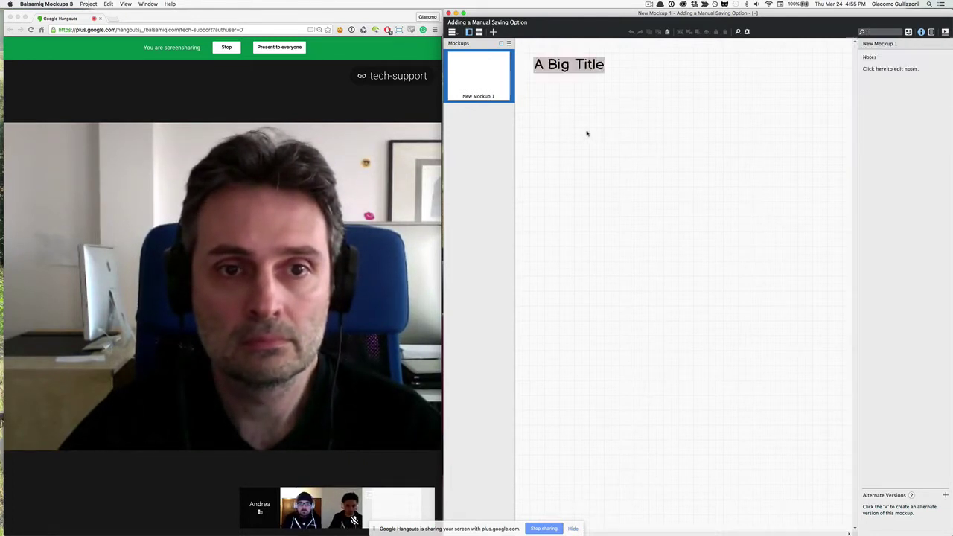
text(Problem we're g)
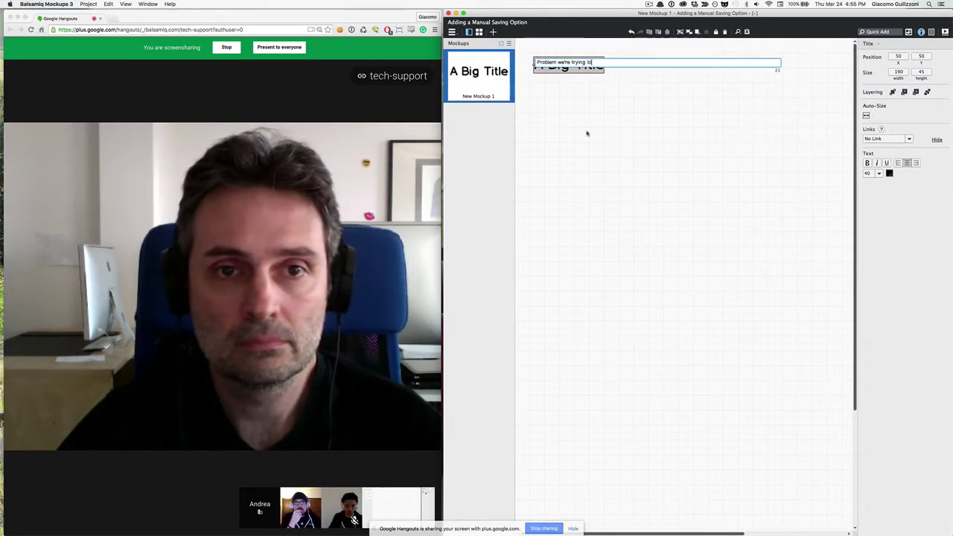
text(rying to solve)
key(Return)
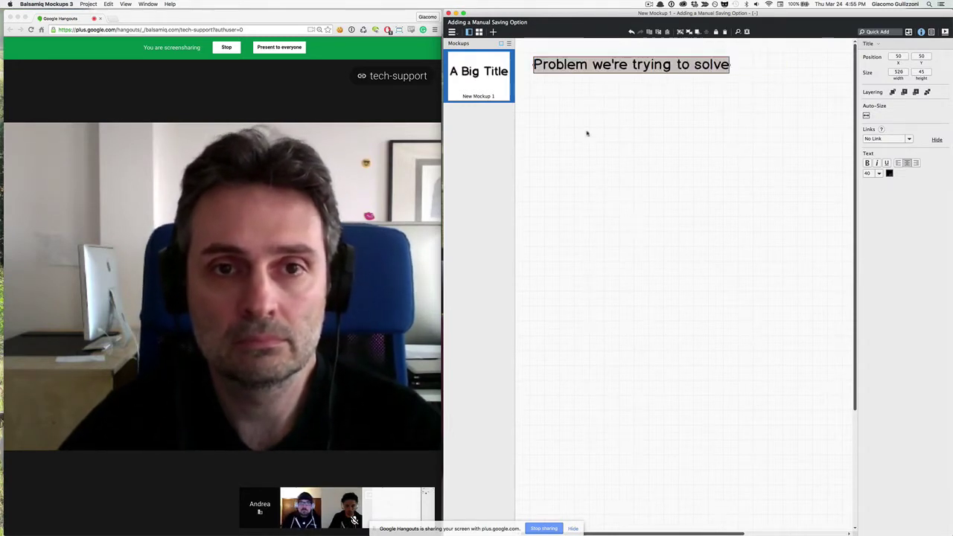
Change the first word of the title to the plural "Problems"
key(Return)
click(558, 61)
text(s)
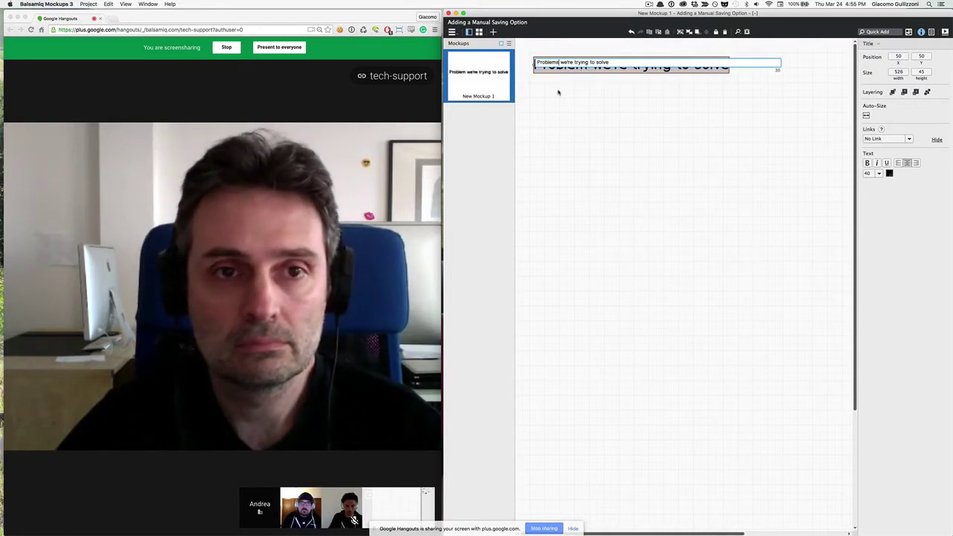
key(Return)
Add a Text control below the title with the bullet "30 years of computing leave a mark" and enlarge it to about 607 by 338
text(tex)
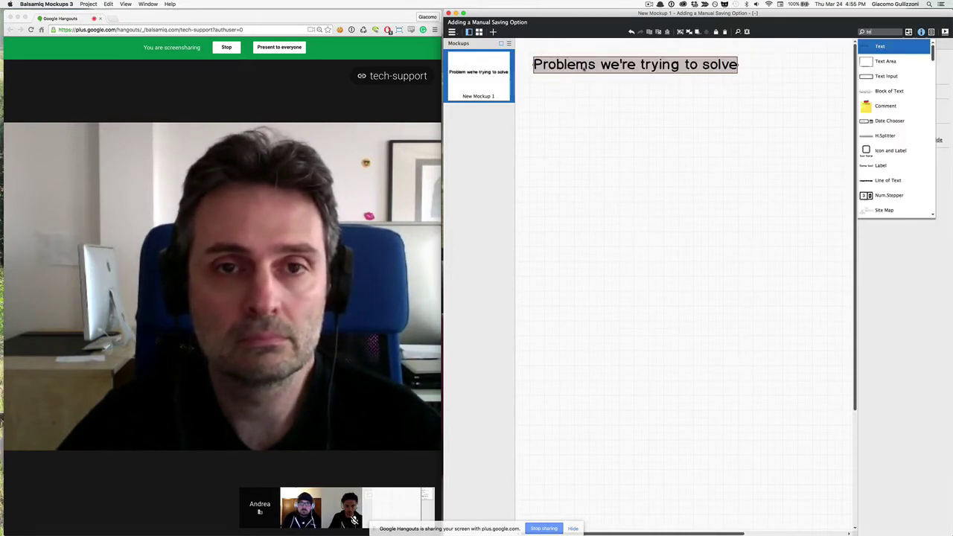
key(Return)
key(Return)
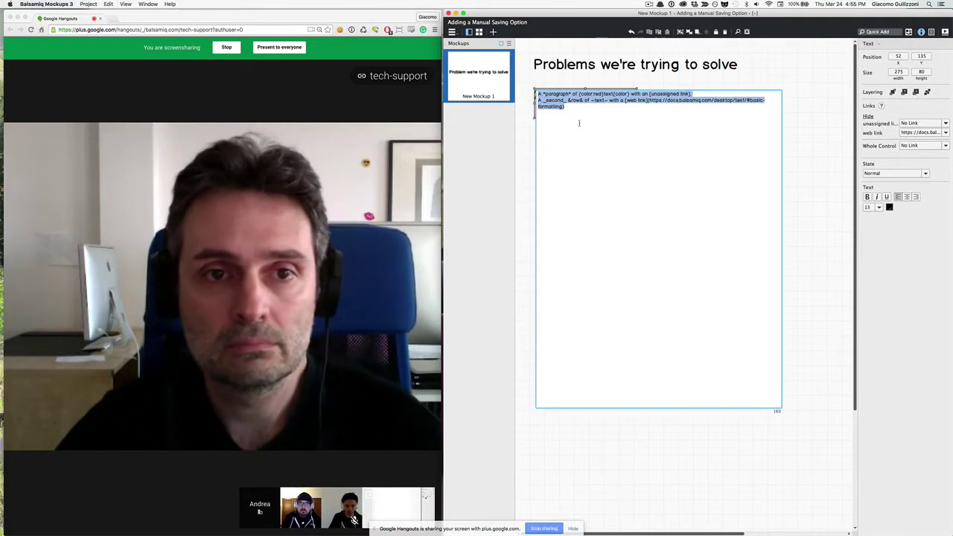
key(BackSpace)
key(Escape)
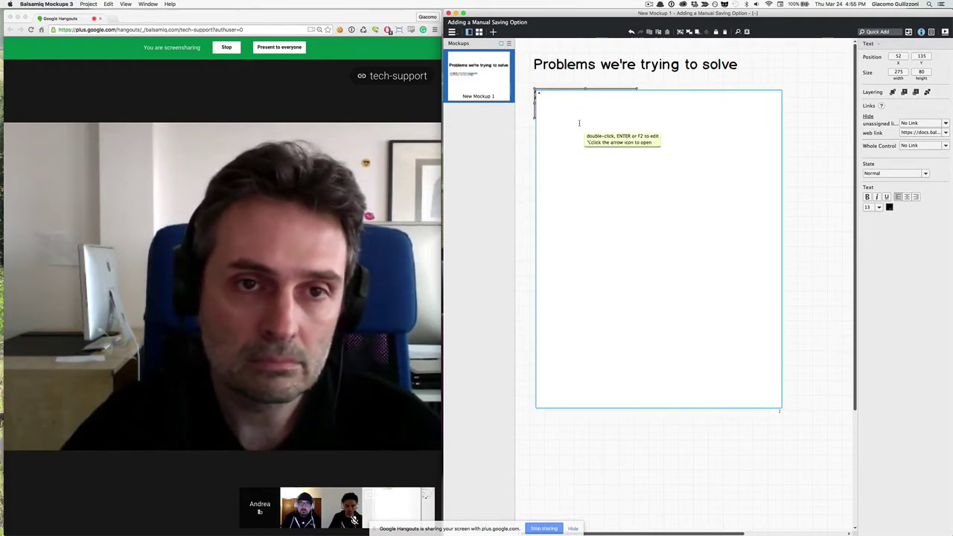
text(* 30 years of computing leave a mark)
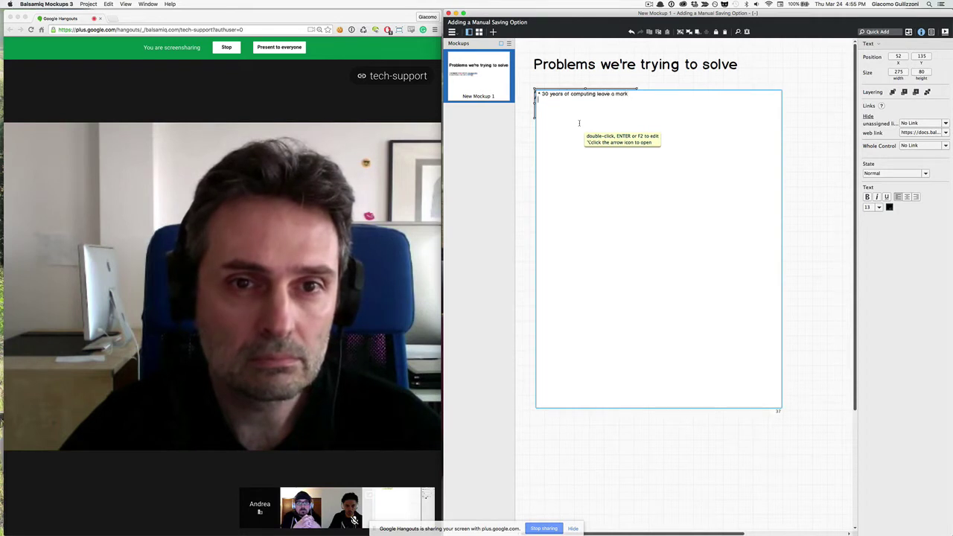
key(Escape)
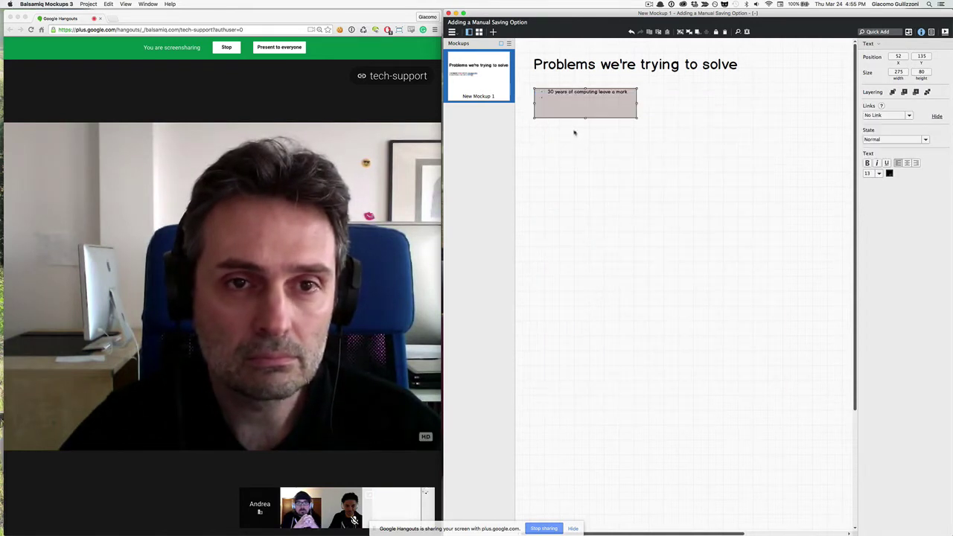
drag(636, 118, 758, 214)
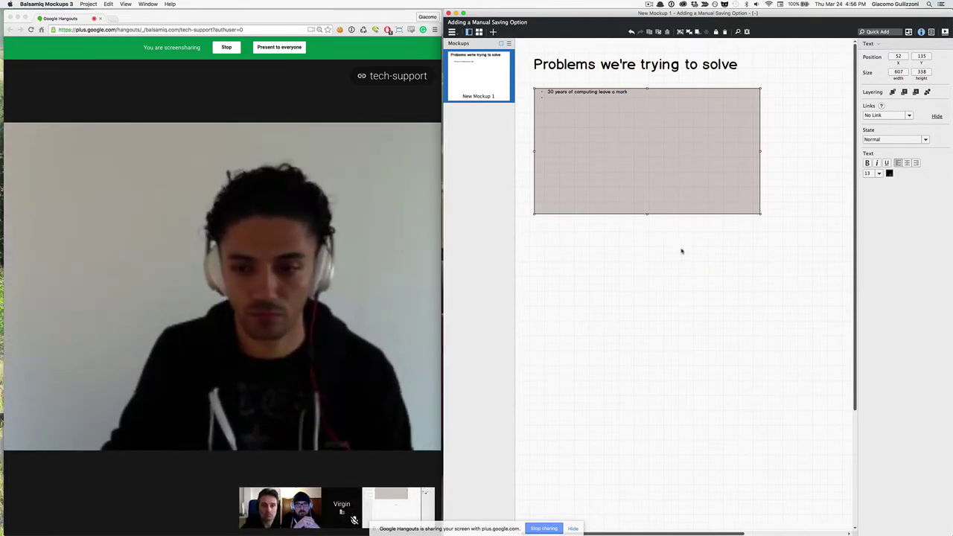
Save the project on the Desktop under the file name manualsave
key(super+s)
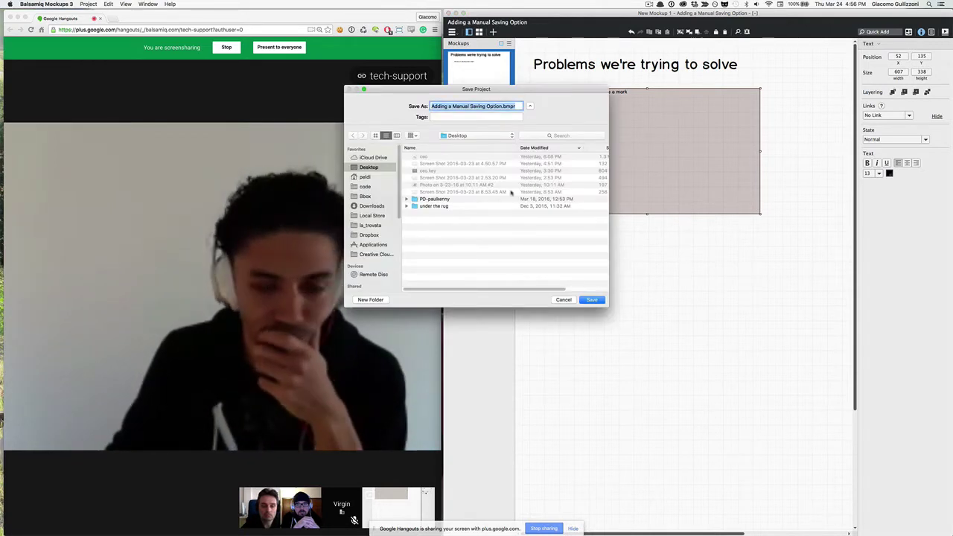
text(manualsave)
key(Return)
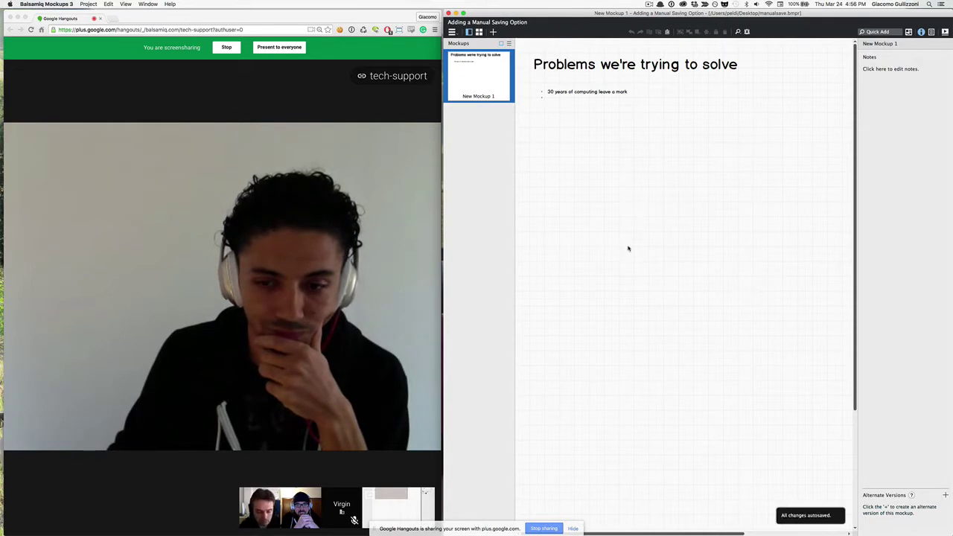
Fill in the second bullet: "it generates a lot of network traffic / notifications if the files are shared on Dropbox and the like"
click(585, 102)
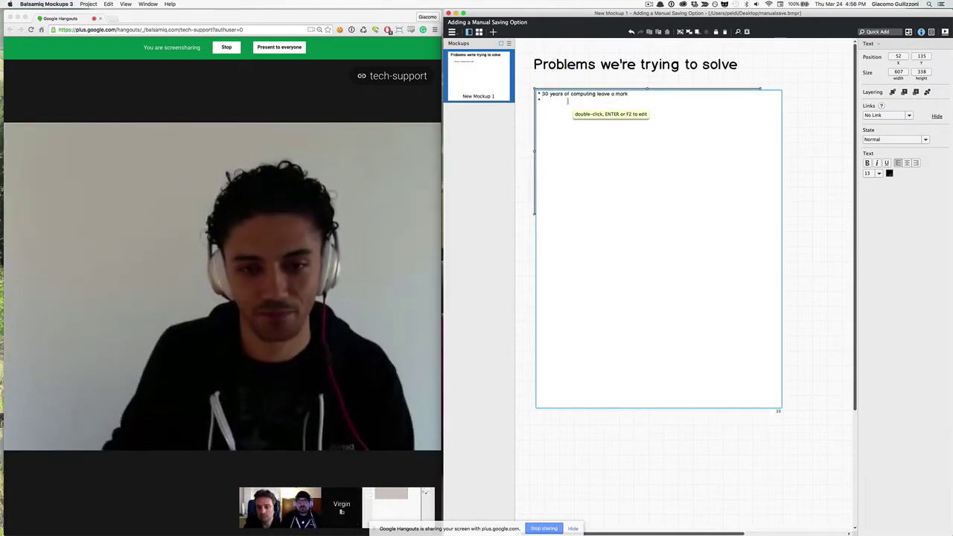
click(554, 79)
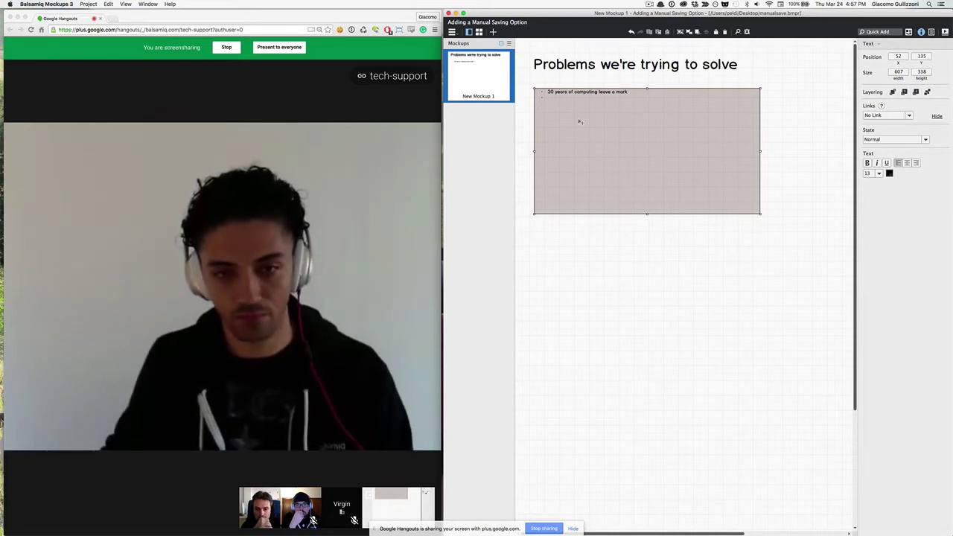
double_click(581, 116)
click(565, 102)
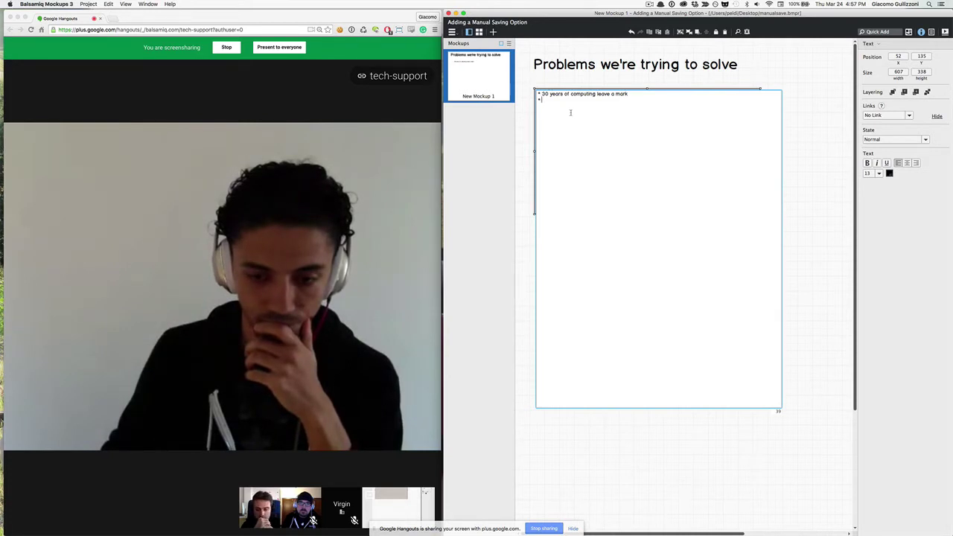
text(it gen)
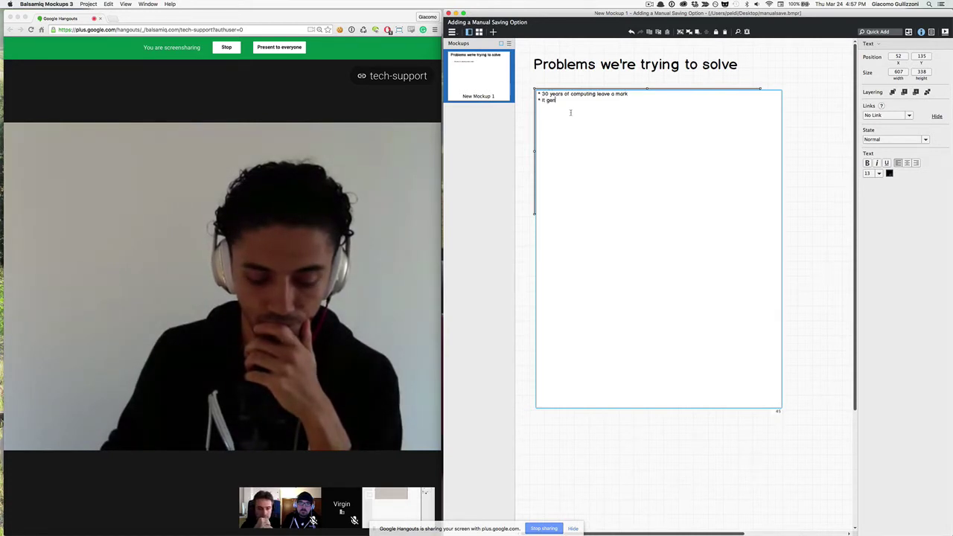
text(erates a lot of)
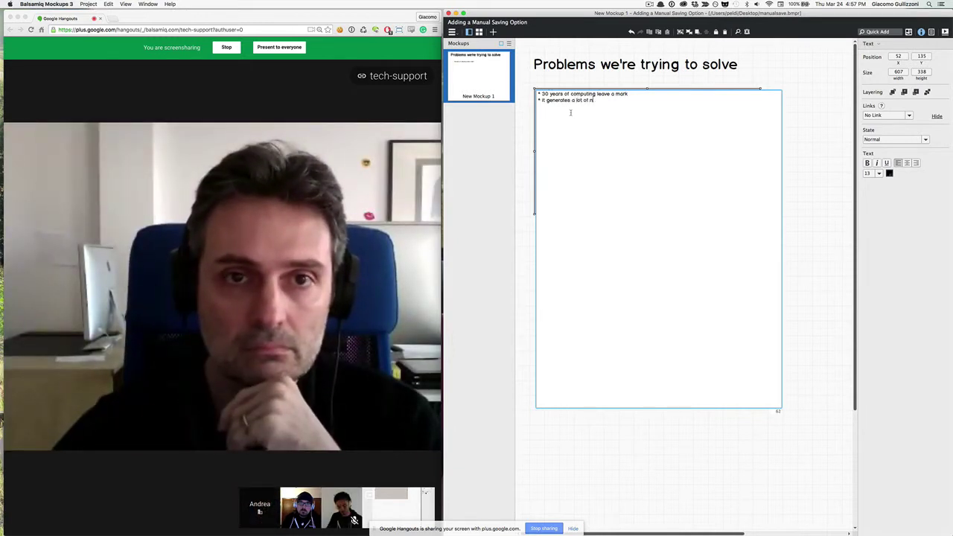
text( network traffic.)
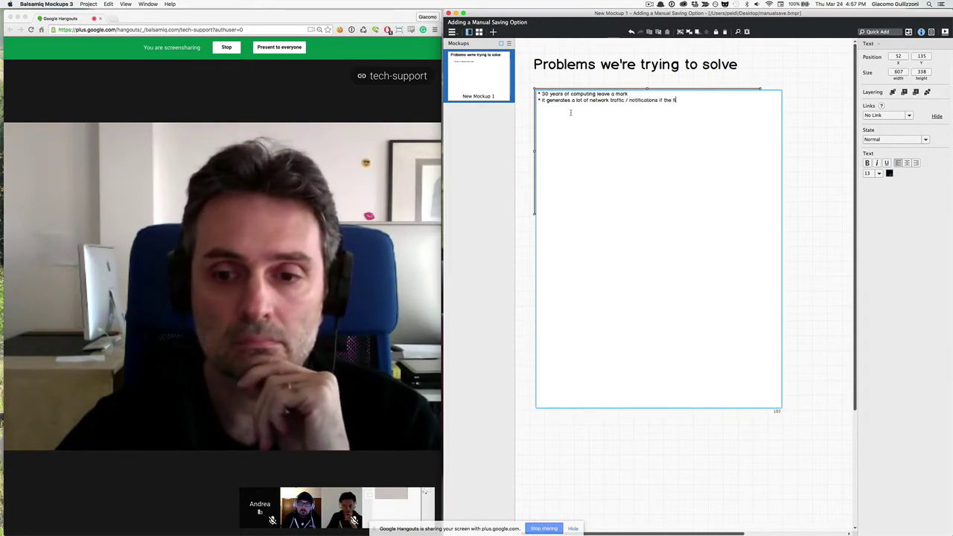
text(ared on Dropbox)
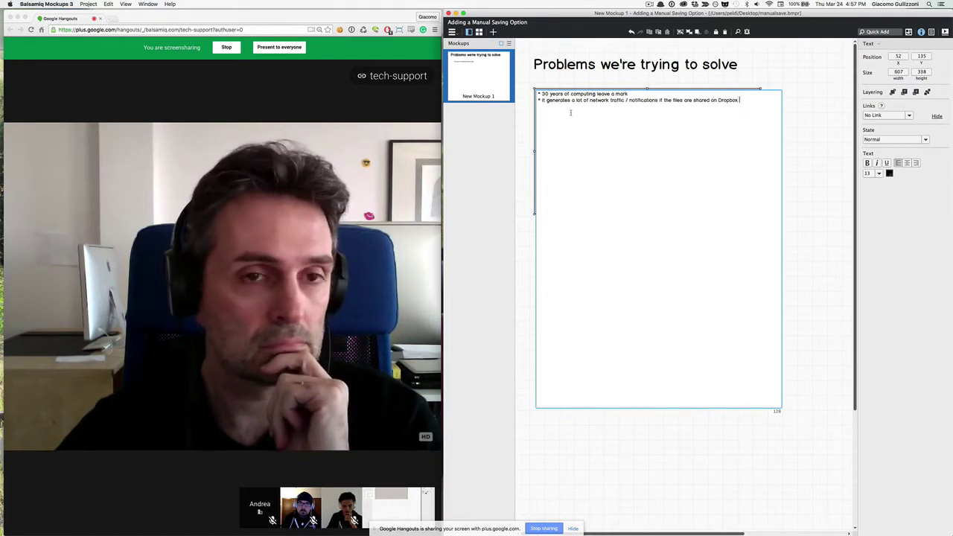
text( and the like)
Add a third bullet: "the feature as it stands right now is only half-backed, we don't have a way to go back to a previous revision"
key(Return)
text(*)
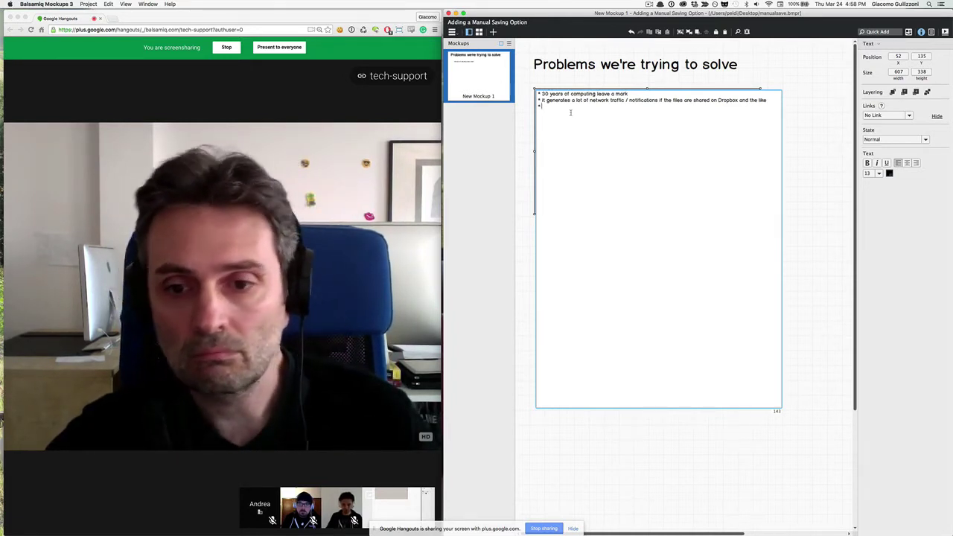
text(the)
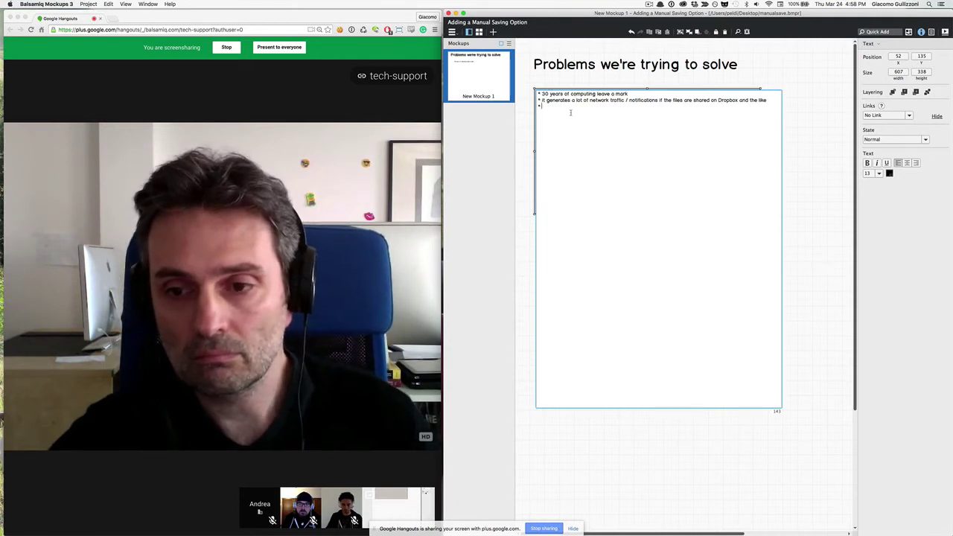
text( feature as it )
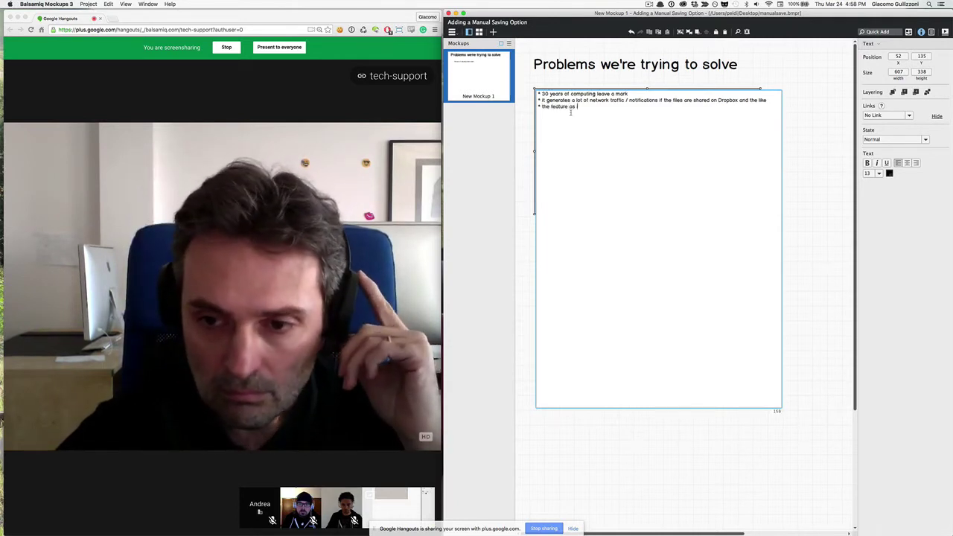
text(stands right now is)
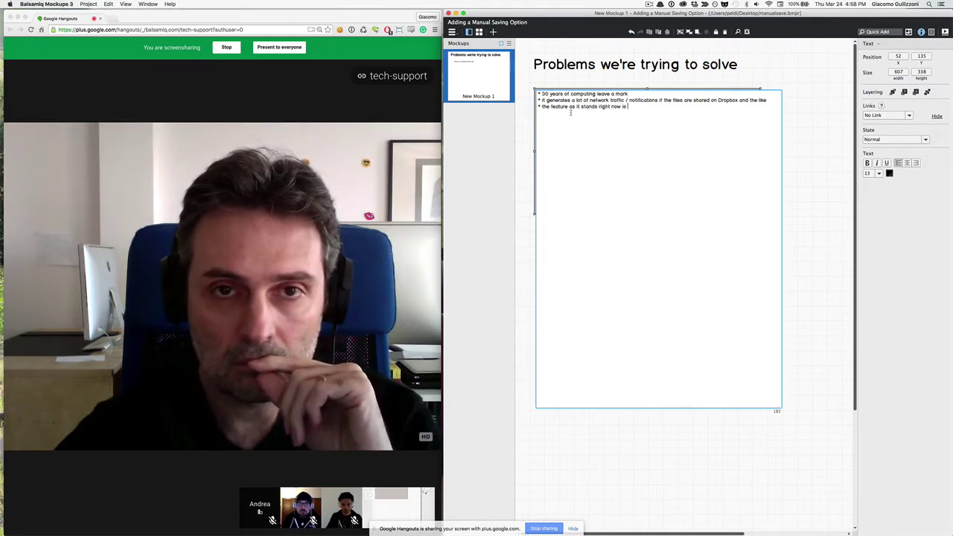
text( only half-backed, we don't)
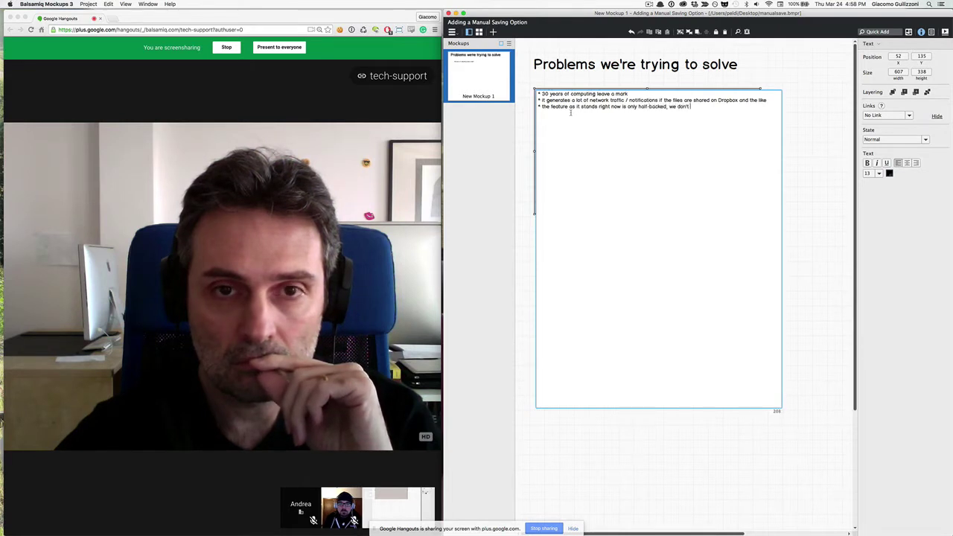
text(go back to a previous revision.)
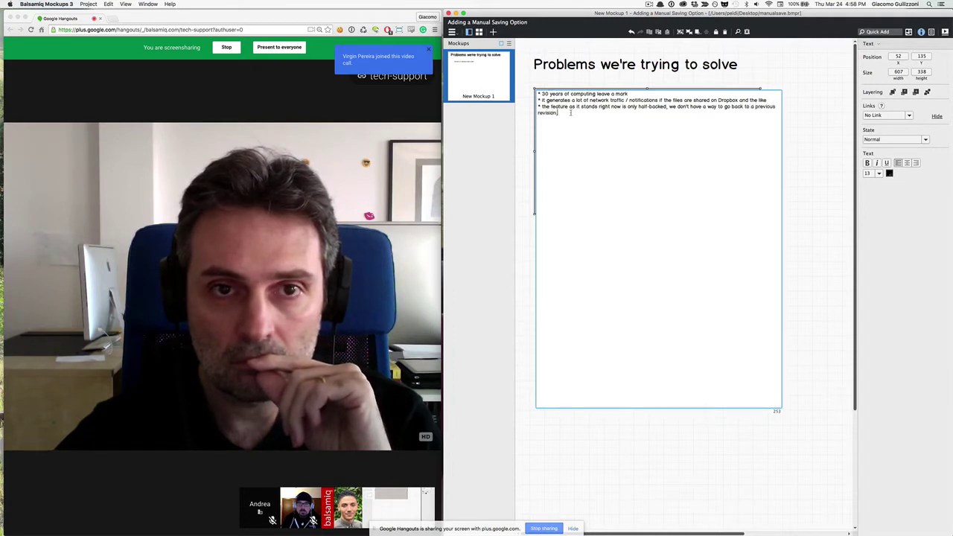
key(BackSpace)
key(BackSpace)
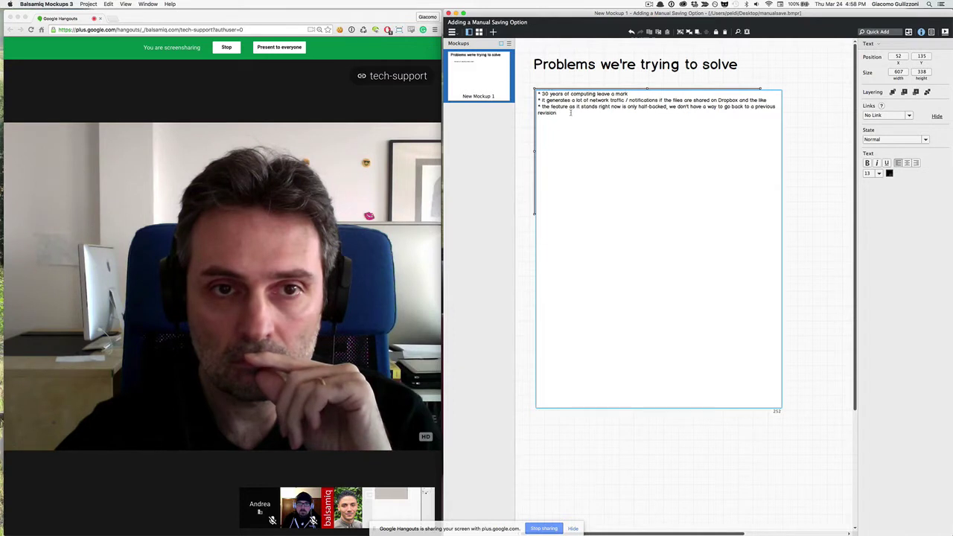
Extend the third bullet with ", so people who open a file just to muck around get screwed" and finish editing the text
text(, so people)
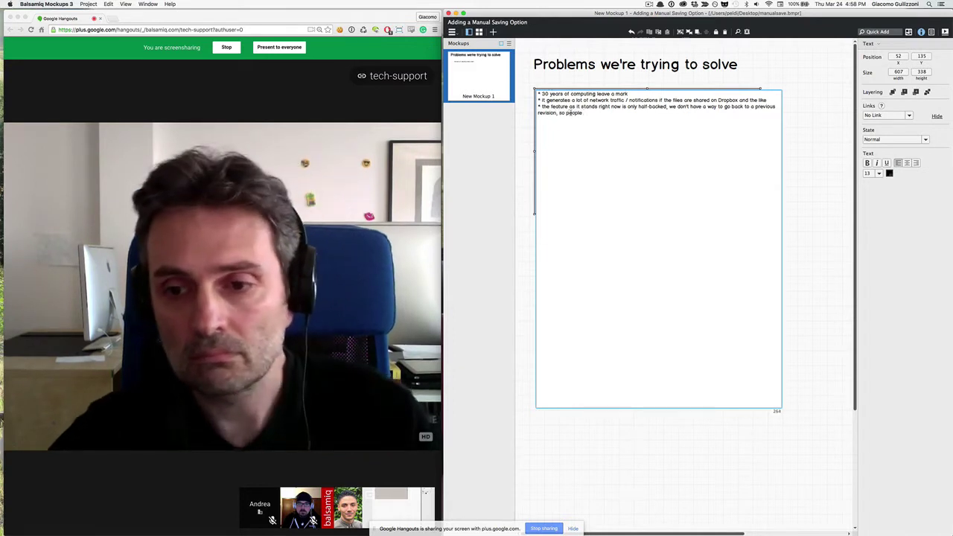
text( who open a file jus)
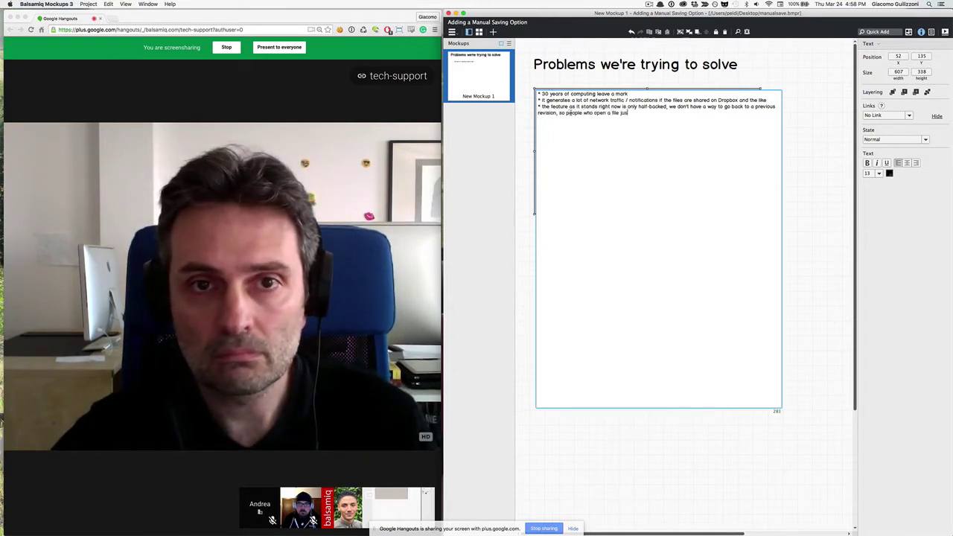
text(t to much)
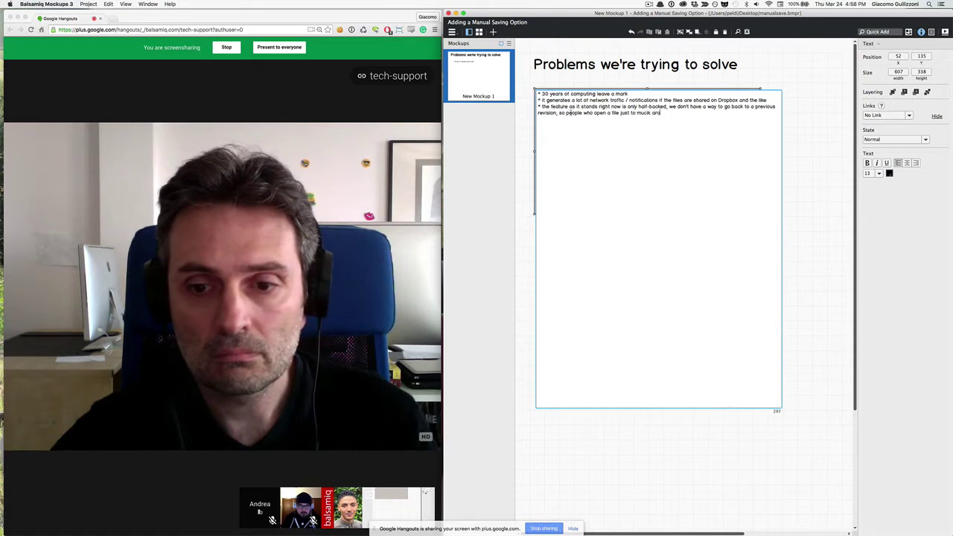
key(BackSpace)
key(BackSpace)
key(BackSpace)
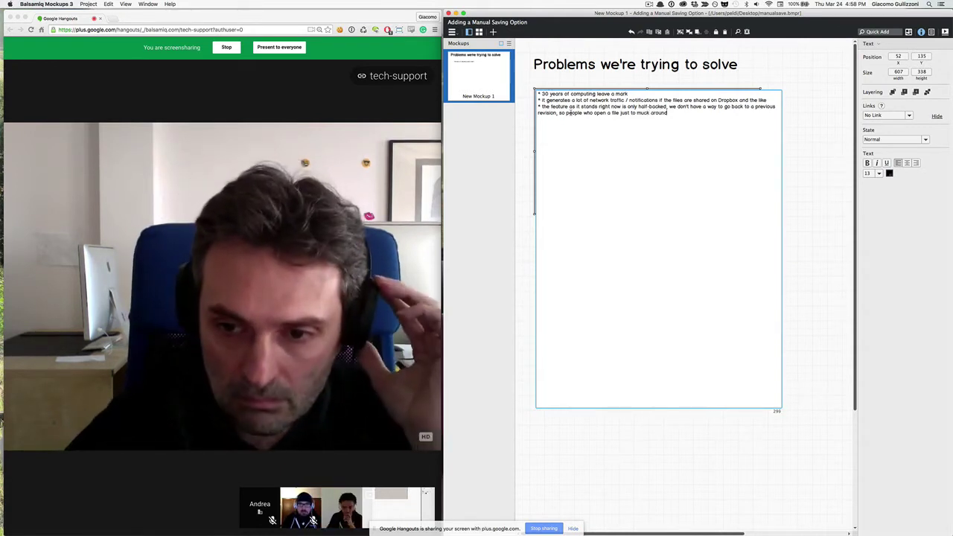
text(get screwe)
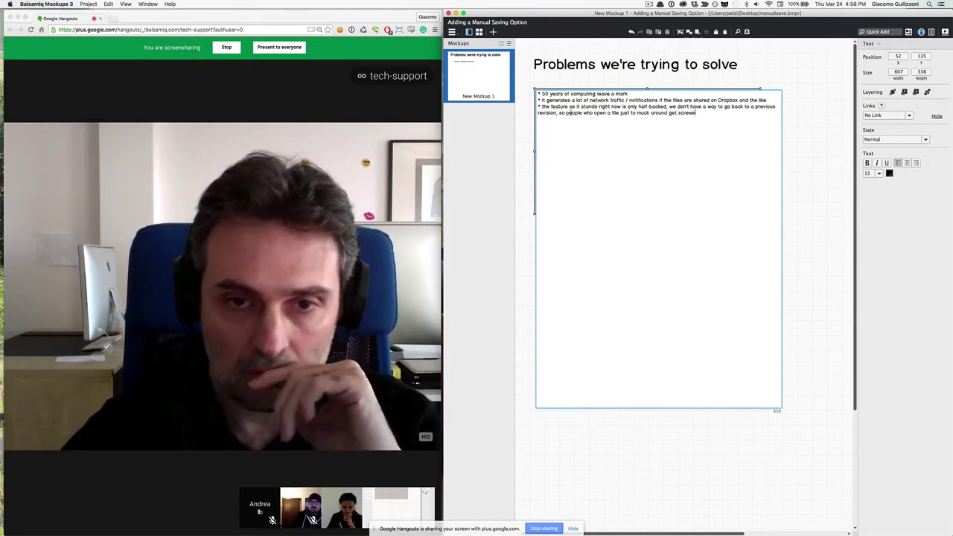
text(d)
key(super+Return)
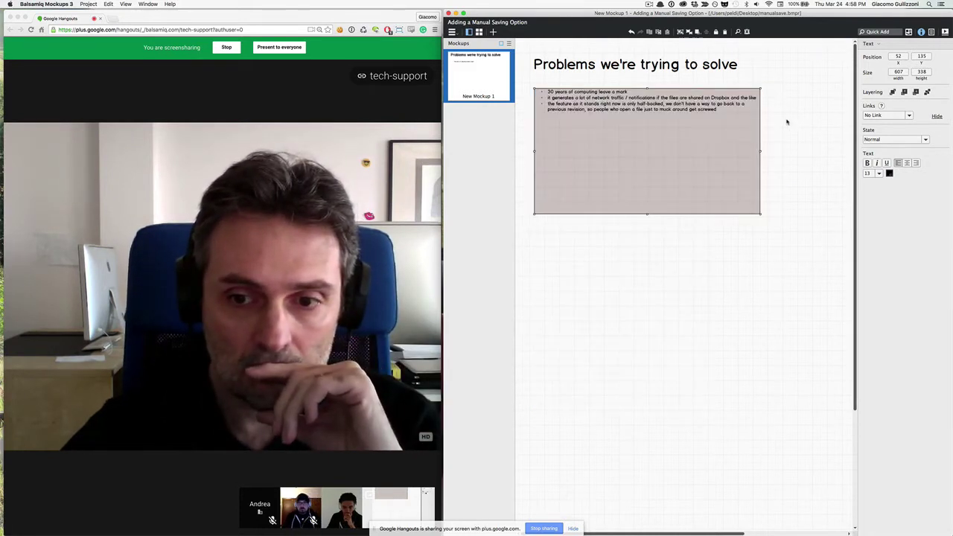
Increase the font size of the bullet list text to 24
key(super+Up)
key(super+Up)
key(super+Up)
key(super+Up)
key(super+Up)
key(super+Up)
key(super+Up)
key(super+Up)
key(super+Up)
key(super+Up)
key(super+Up)
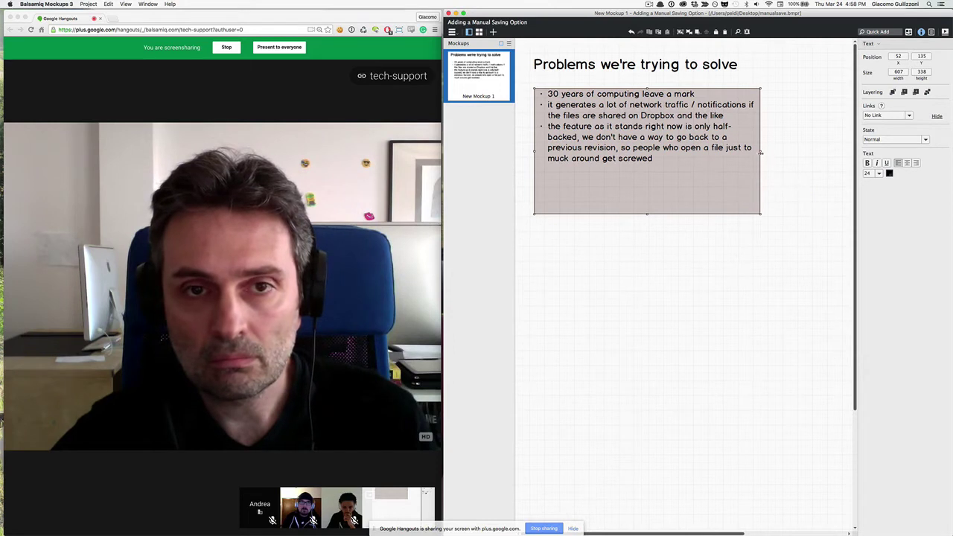
Resize the bullet list's text box to about 825 wide and 214 high
drag(759, 153, 815, 153)
drag(818, 152, 841, 154)
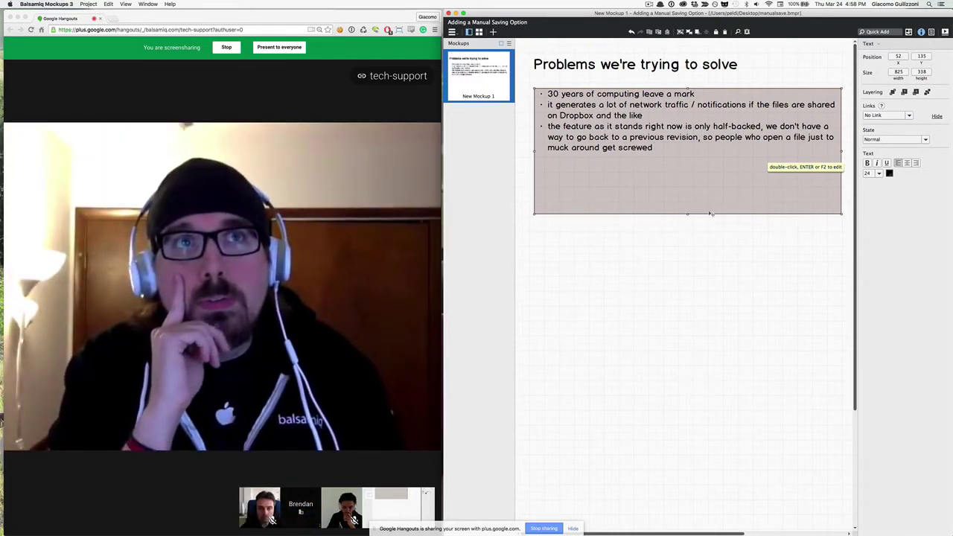
drag(689, 215, 686, 167)
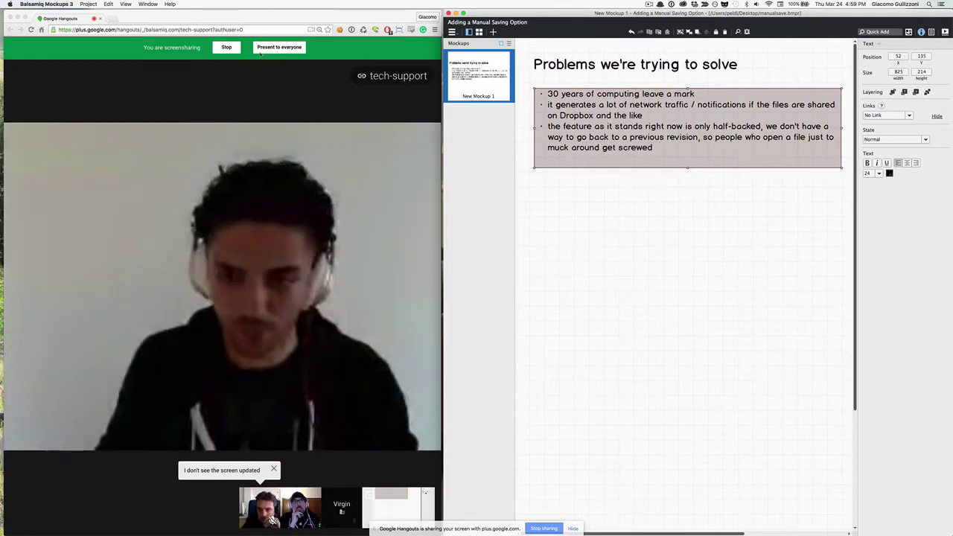
Switch to the Google Hangouts call, restart screen sharing with the Balsamiq Mockups window, and return to the mockup with nothing selected
click(257, 90)
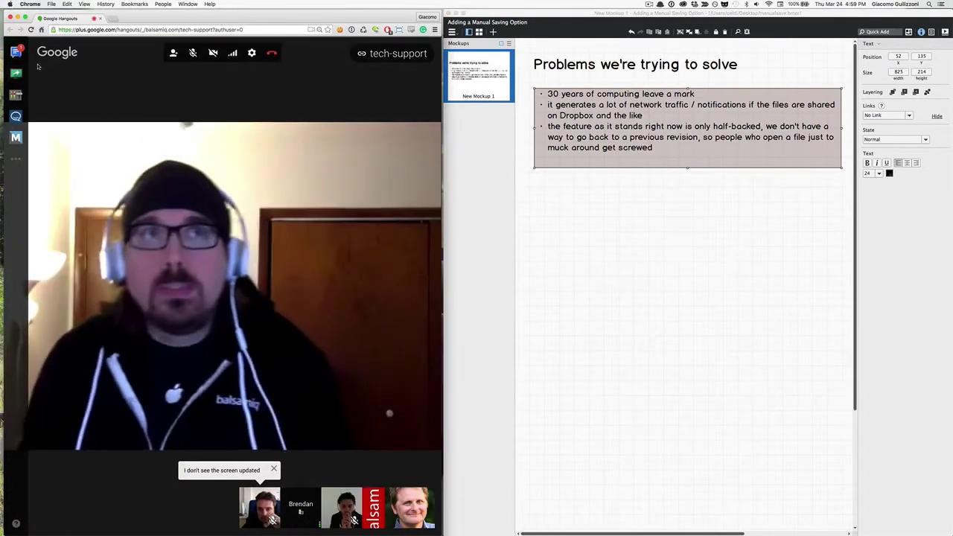
click(215, 46)
click(408, 158)
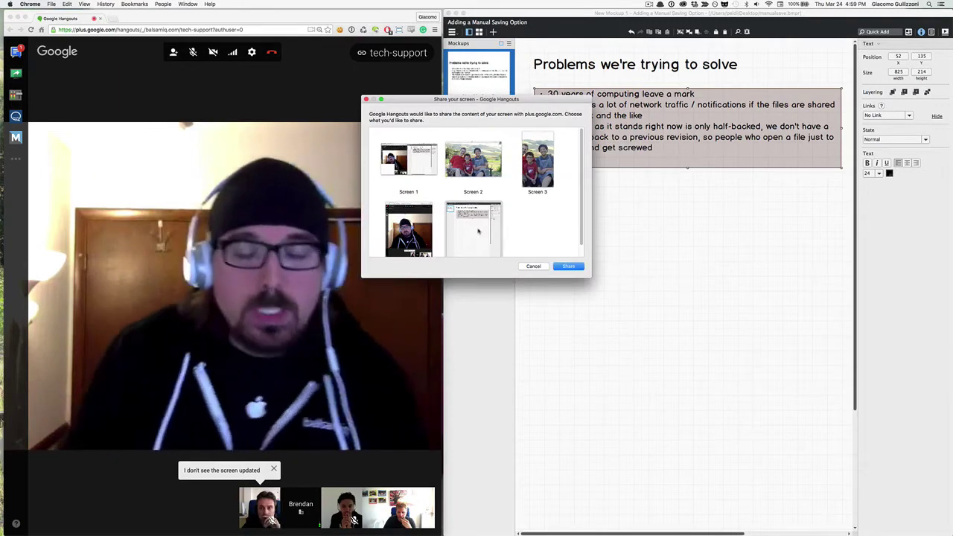
click(558, 265)
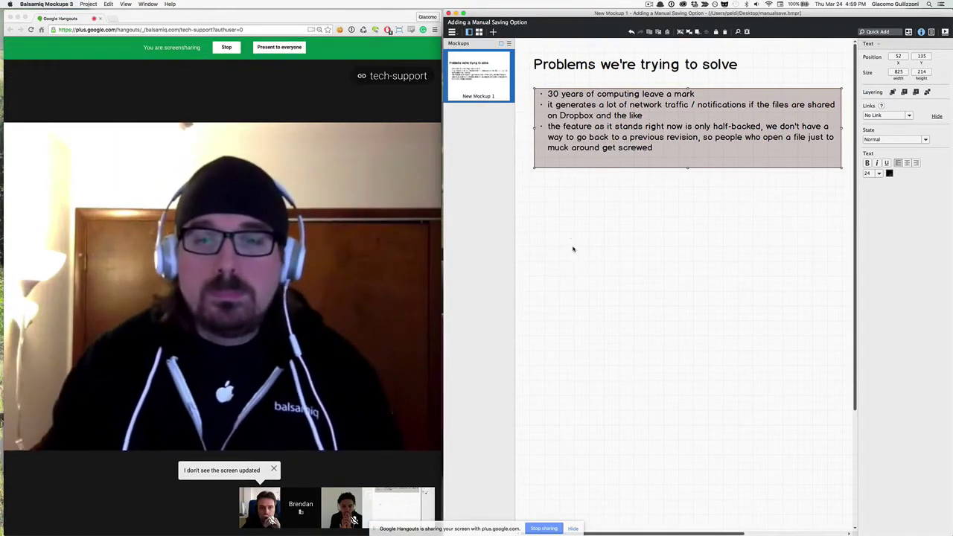
click(575, 249)
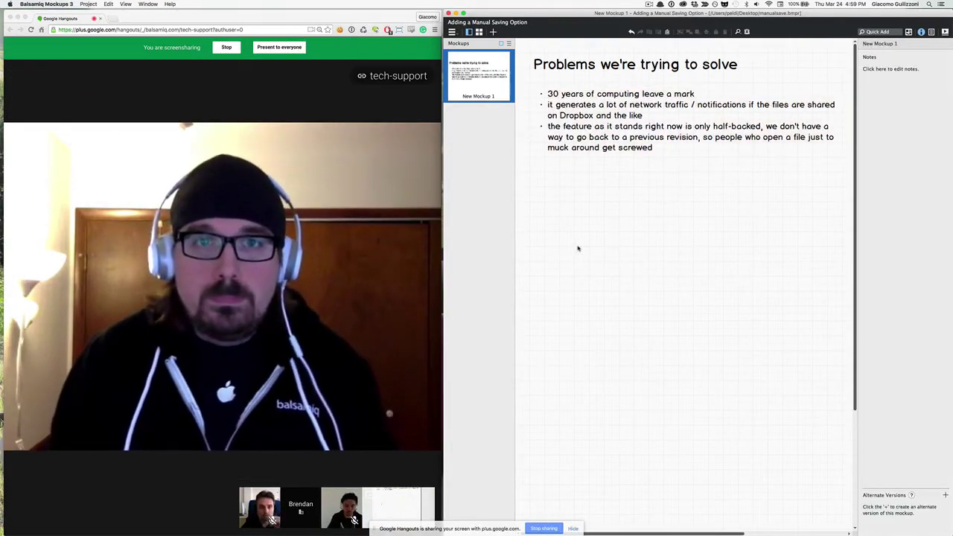
Rename the mockup to "Problem"
double_click(479, 96)
text(Problem)
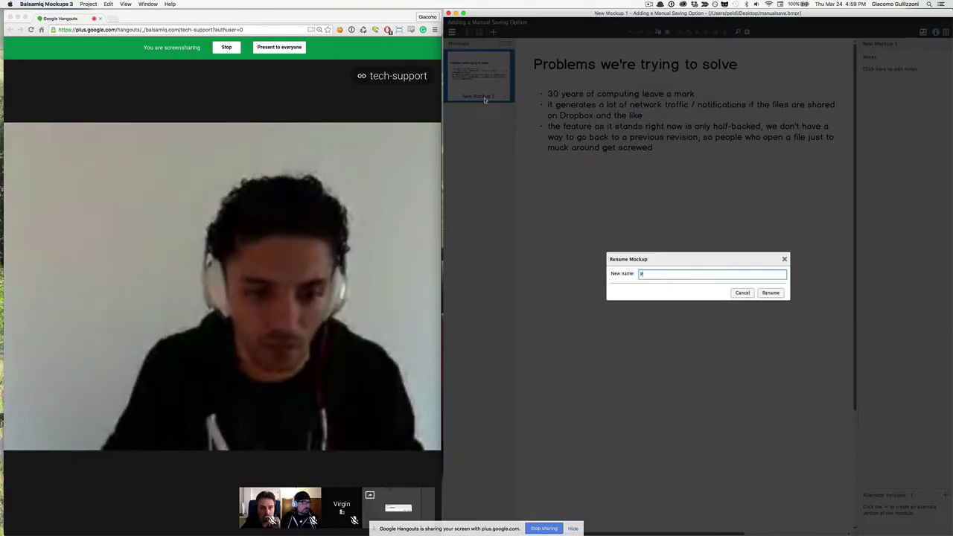
key(Return)
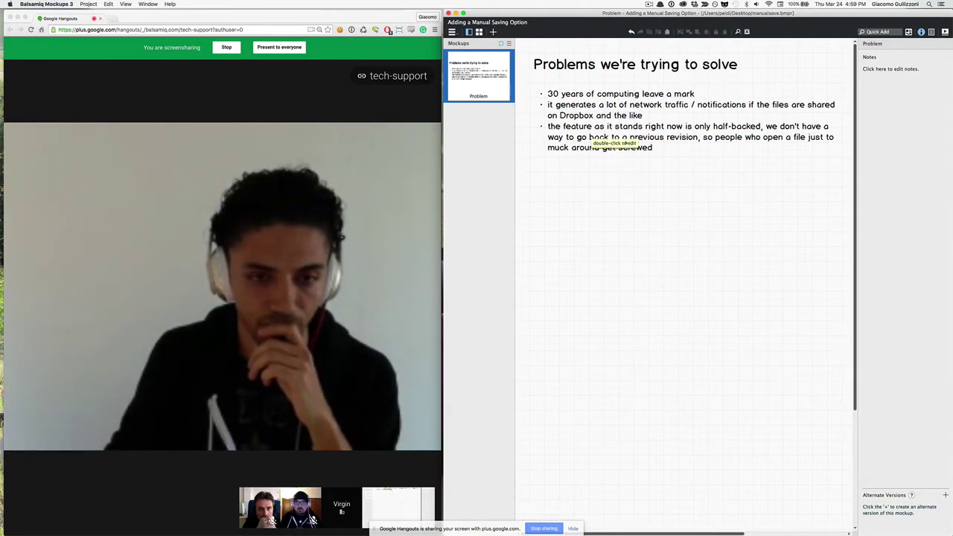
Number the three existing bullets by inserting "1.", "2." and "3." before their text
click(625, 104)
double_click(625, 104)
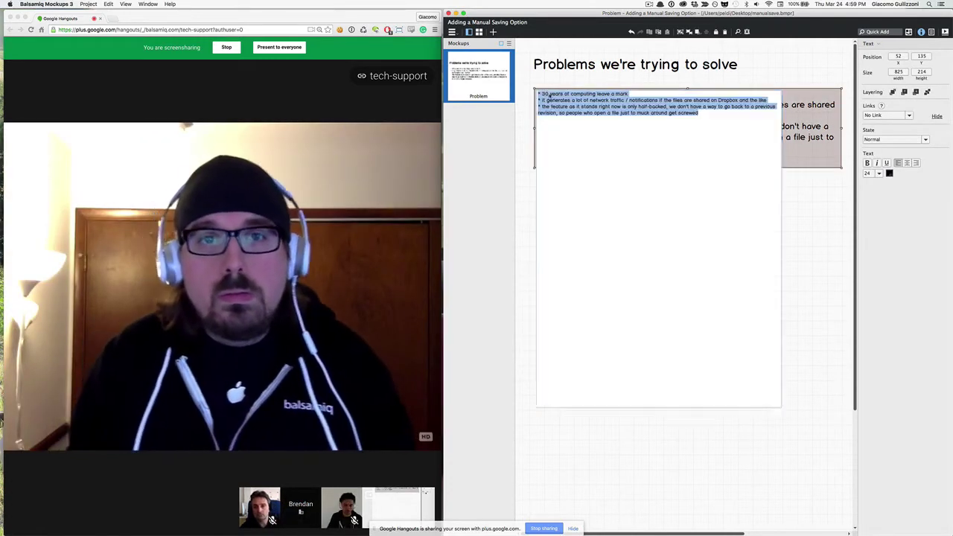
key(Escape)
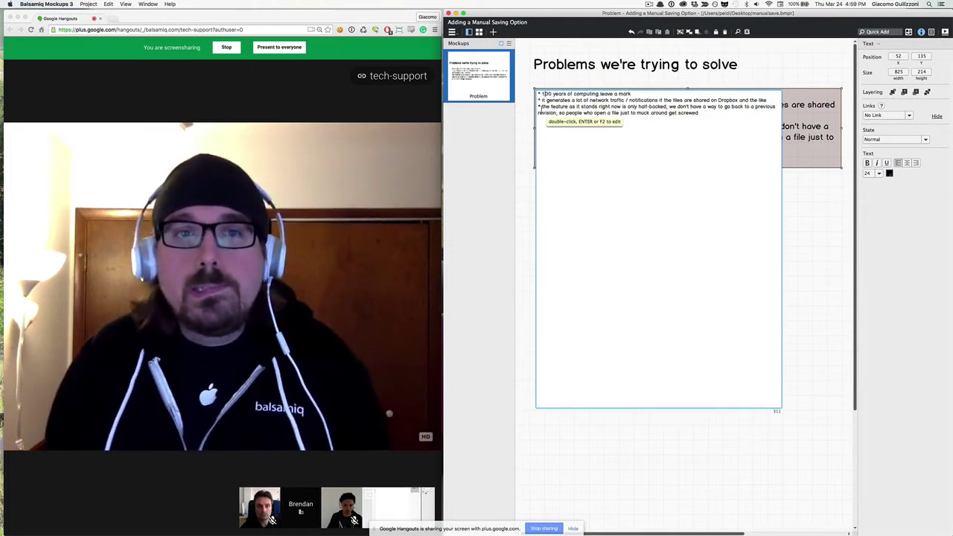
text(2/)
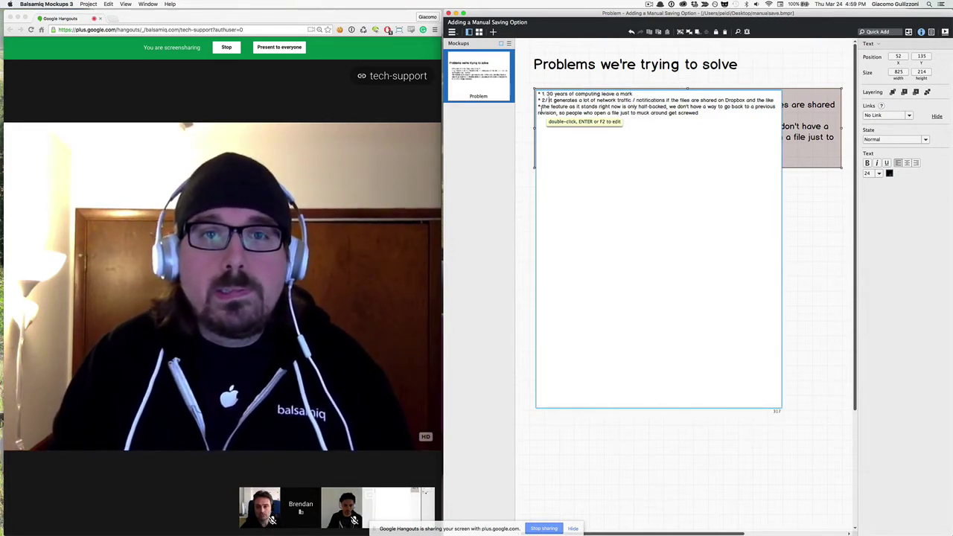
key(BackSpace)
text(.)
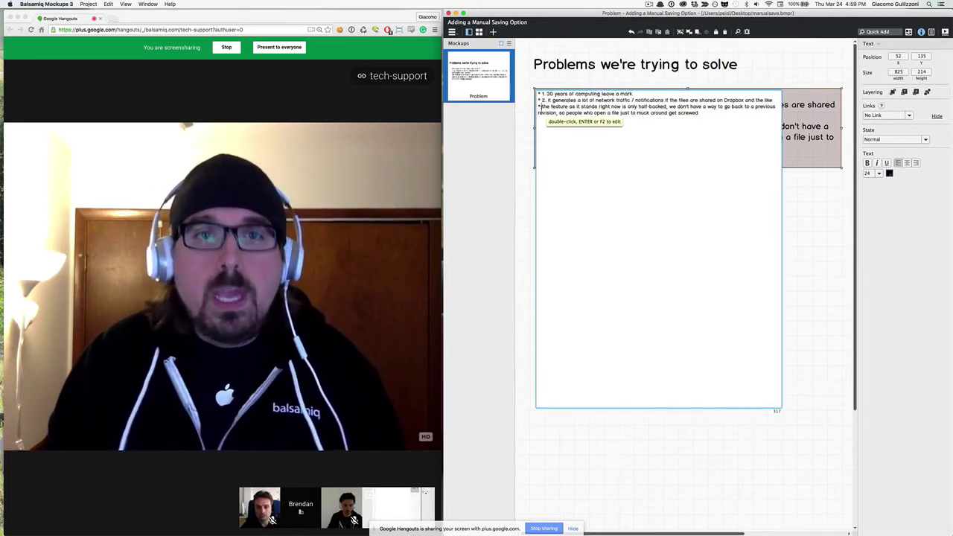
text(3. )
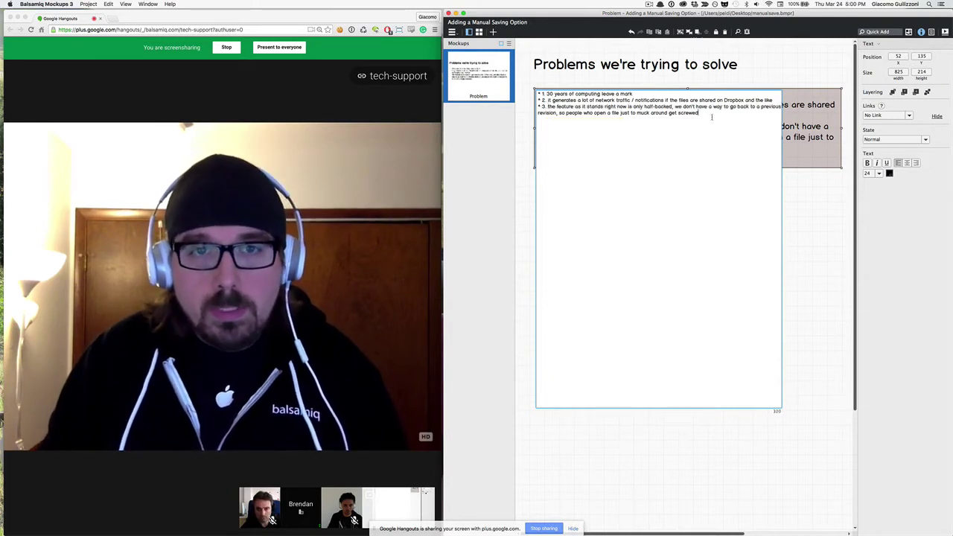
Add a fourth bullet: "4. saving often increases the changes of a "conflicting copy" thing on Dropbox and the like"
text(4.)
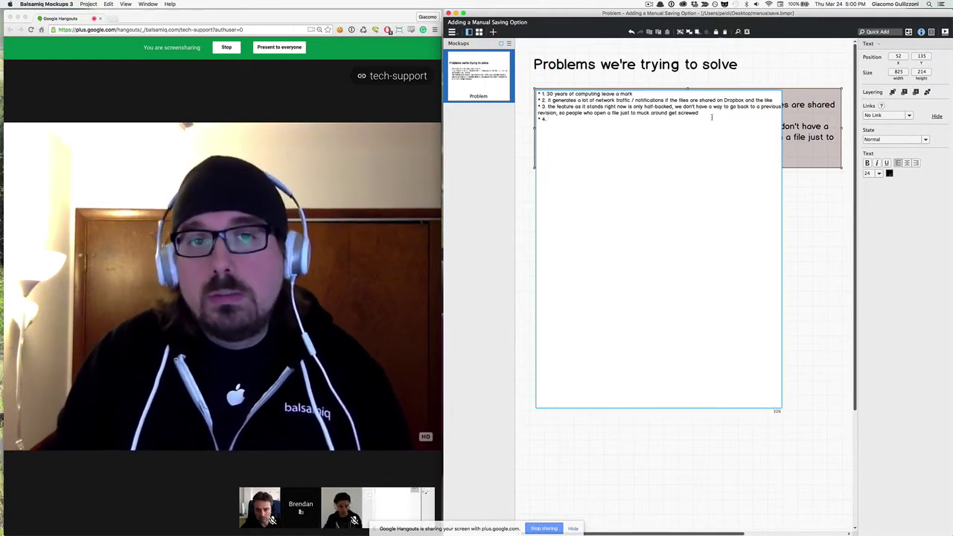
text(saving often)
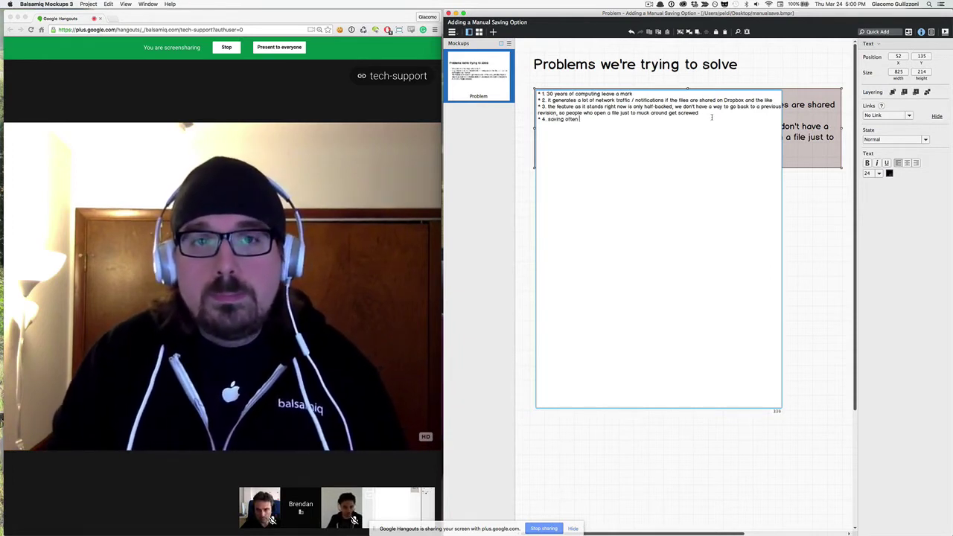
text( increases the changes of a conflicting copy)
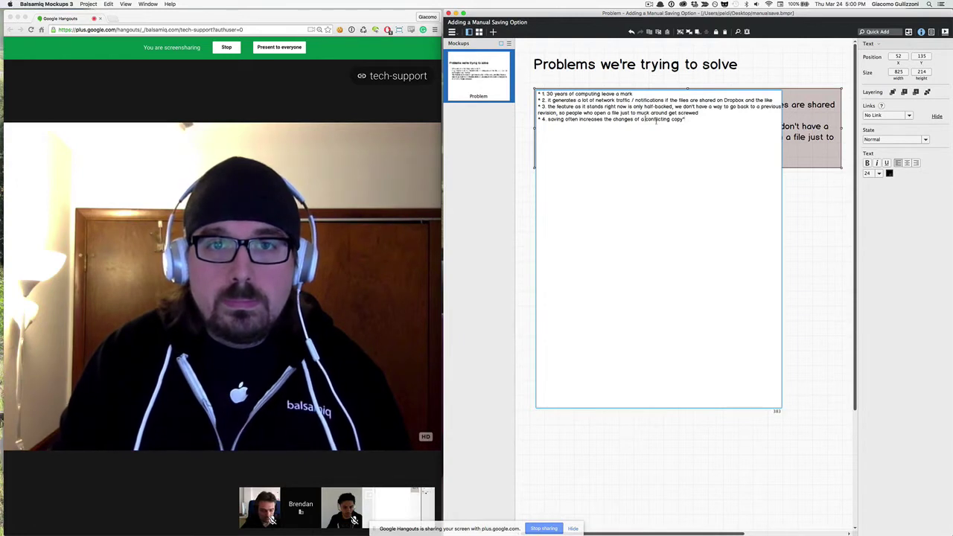
text(")
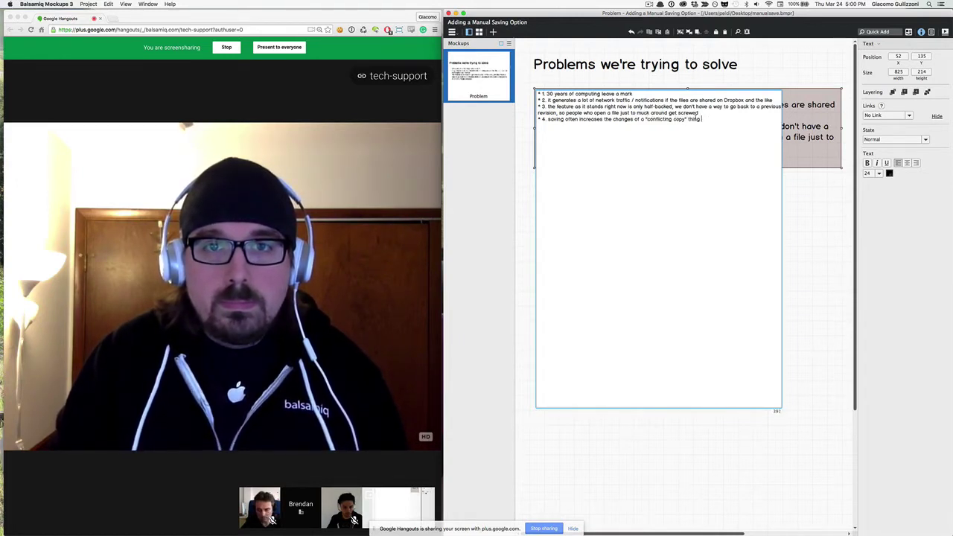
text( thing on Dropbox and the)
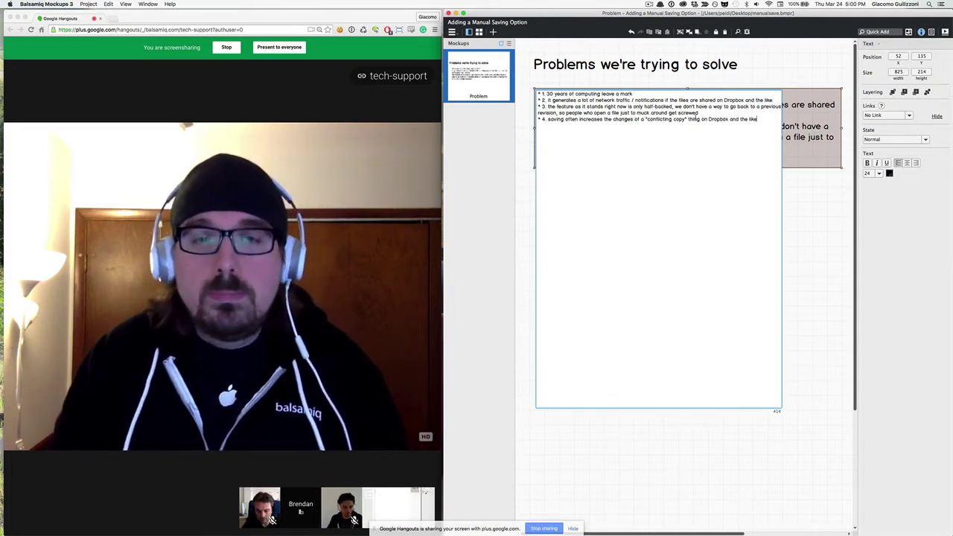
text( like)
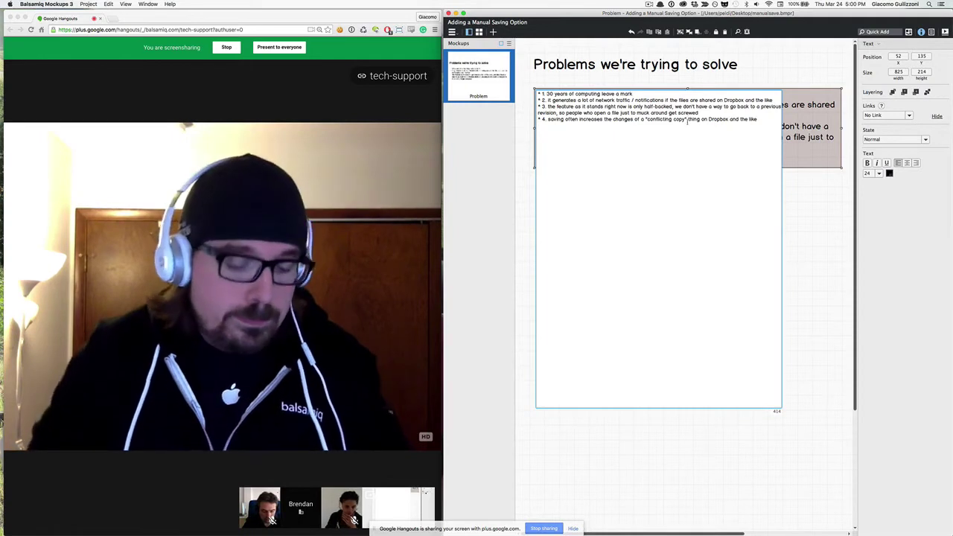
click(688, 121)
text(/ ")
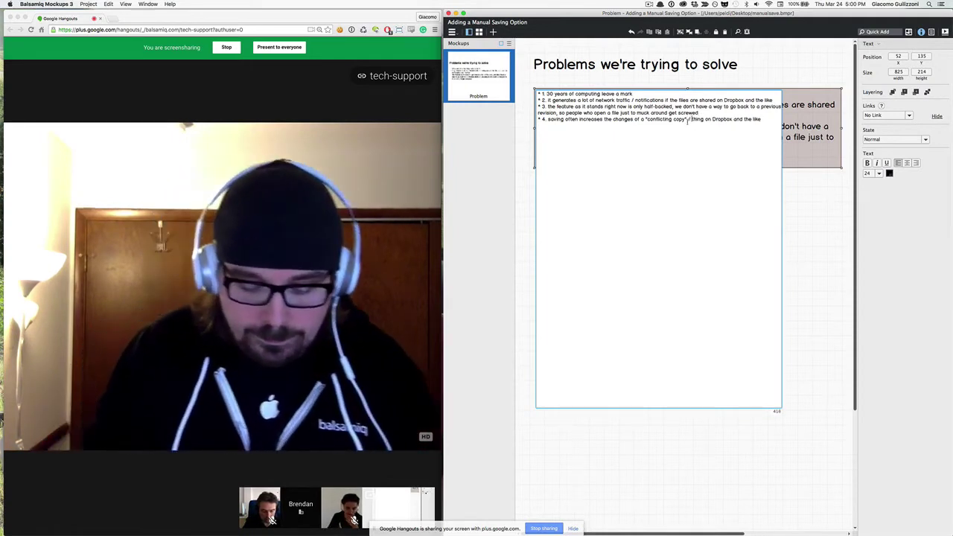
key(BackSpace)
key(BackSpace)
key(BackSpace)
Add a fifth bullet: "5. on slow mountend network drives, copying back to the original location all the time"
key(Return)
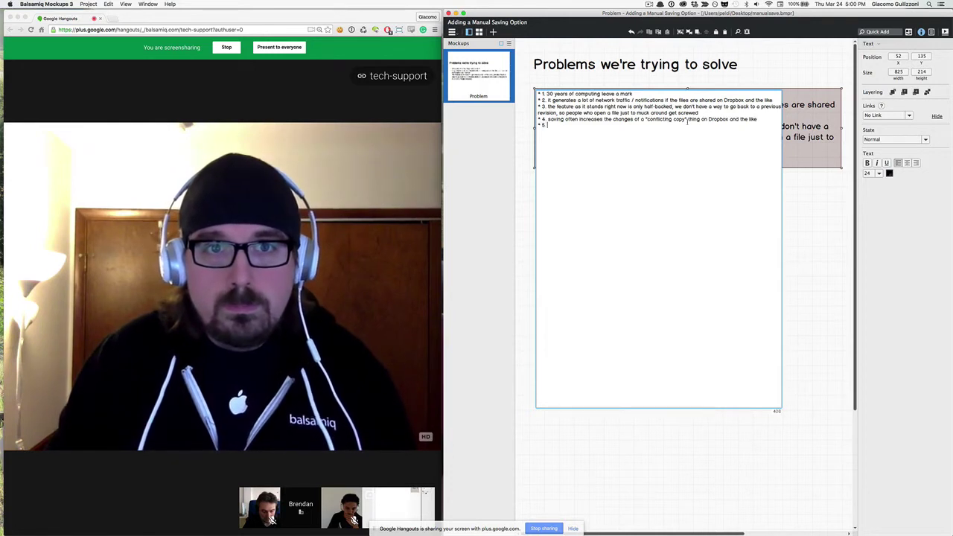
text(* 5. on slow)
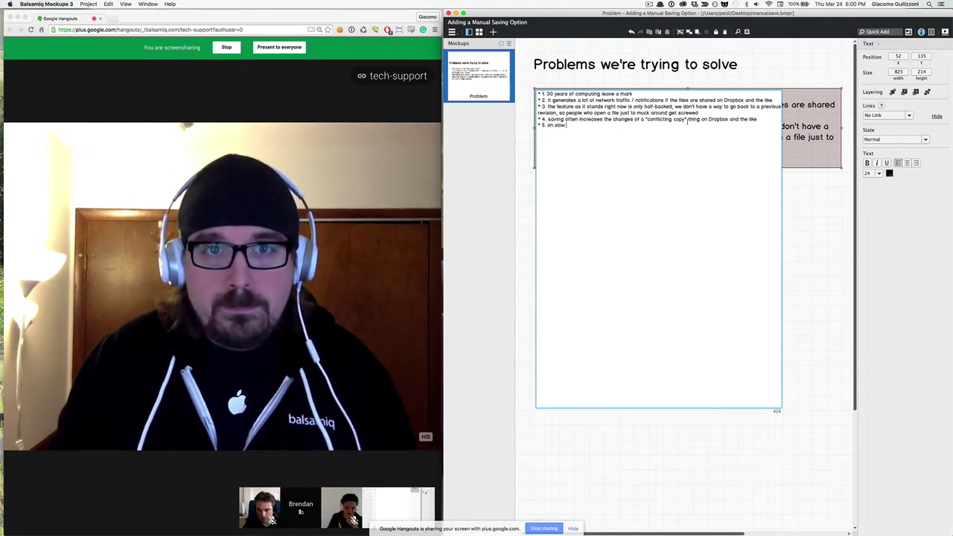
text( mountend netw)
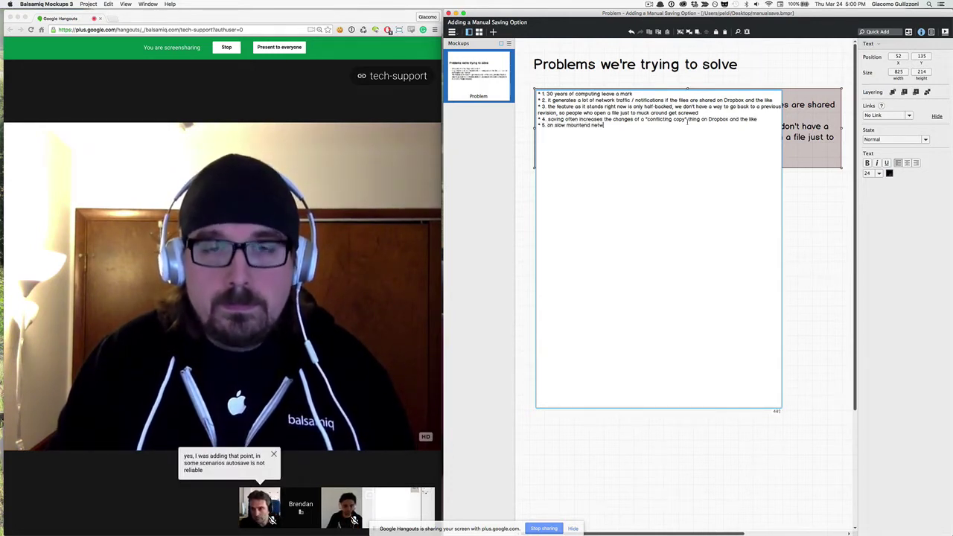
text(or)
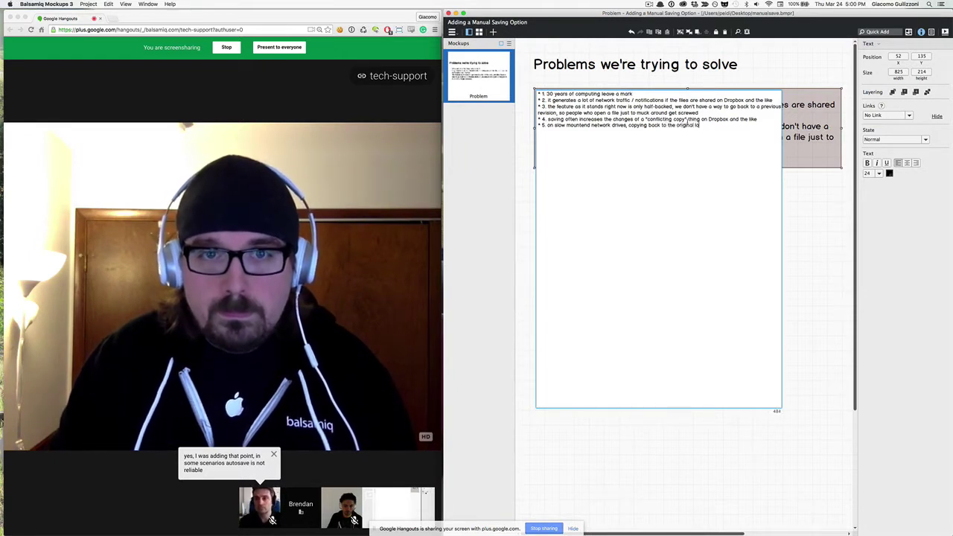
text(all the time)
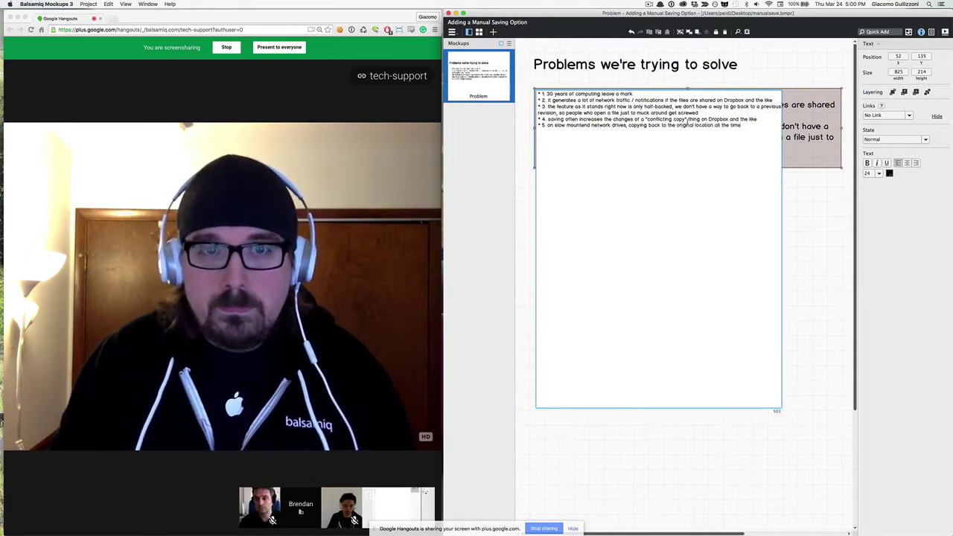
Extend the fifth bullet with "makes the whole app slow and increases the changes of data corruption."
text( makes the who)
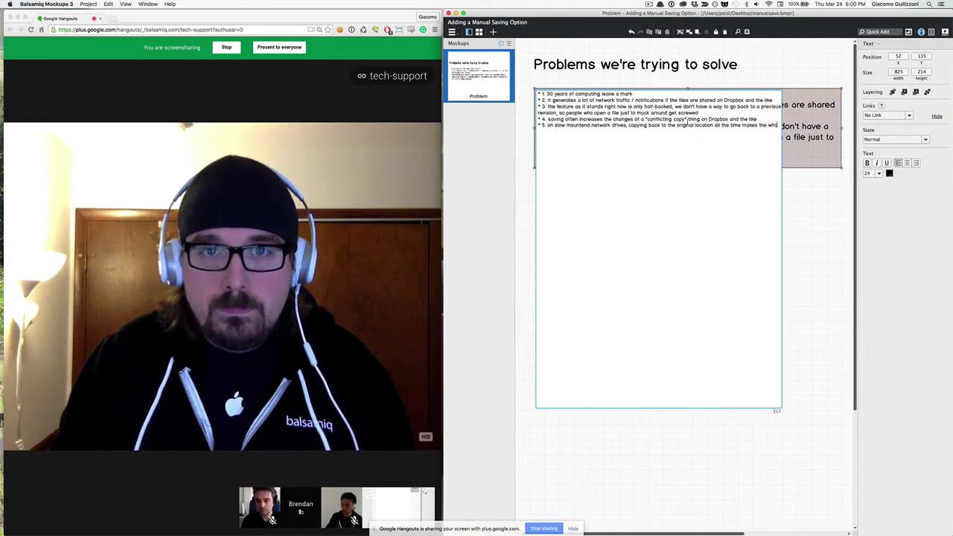
text(le app slow dnd)
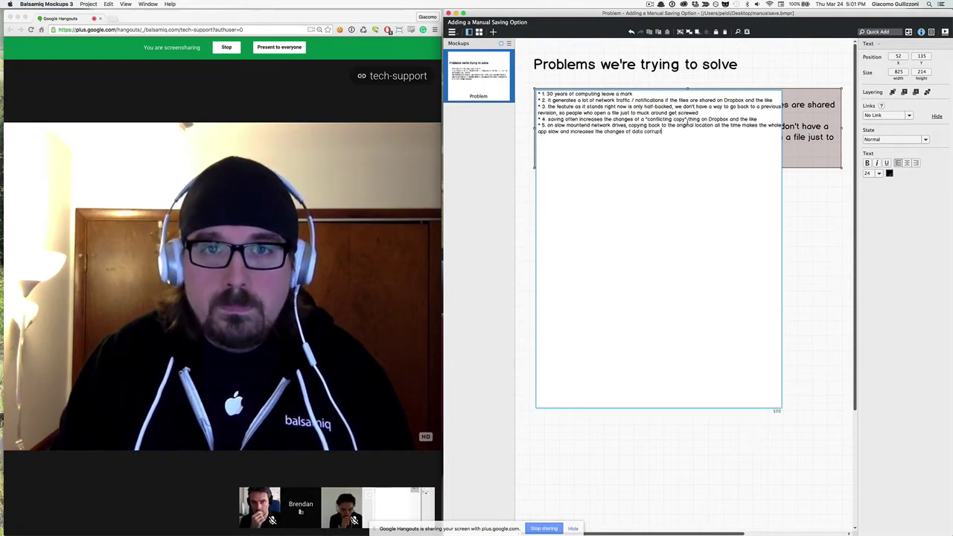
text(n.)
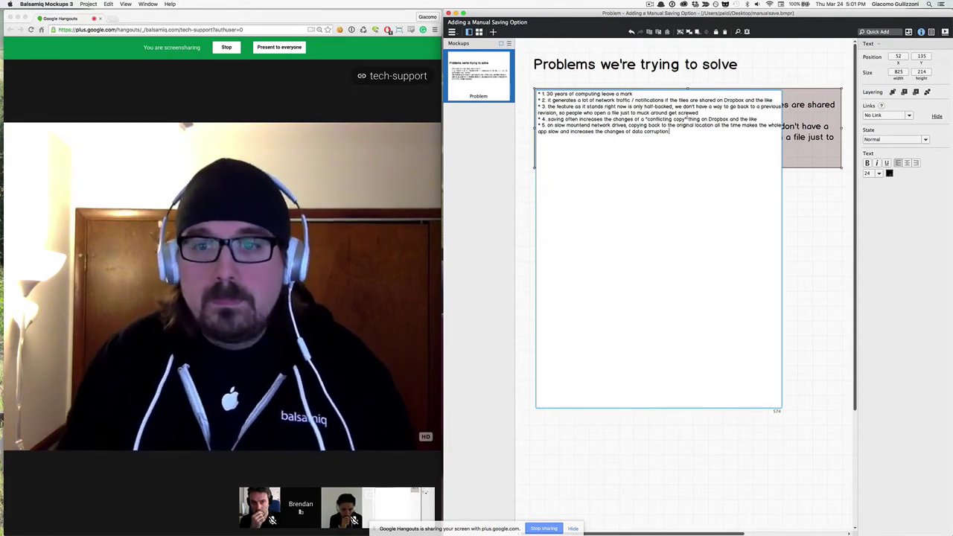
Reword the fourth bullet to end with ""conflicting copy" thing and possible data corruption on Dropbox and the like"
text(and possible data c)
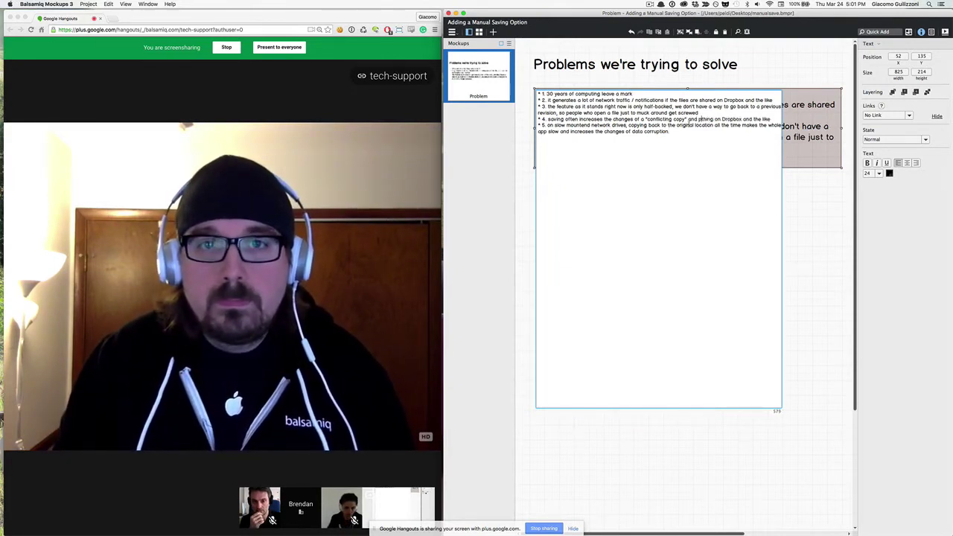
text(orruption)
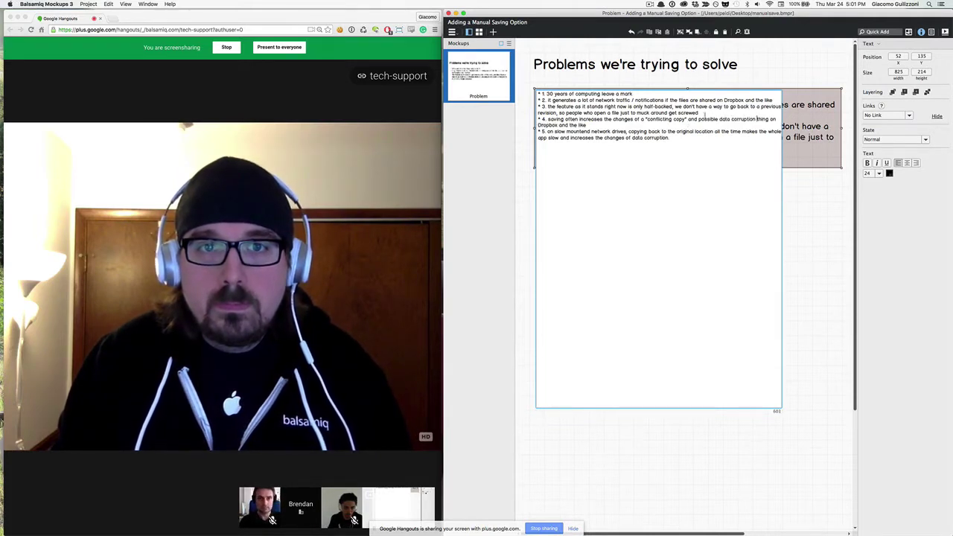
click(689, 117)
text(thing)
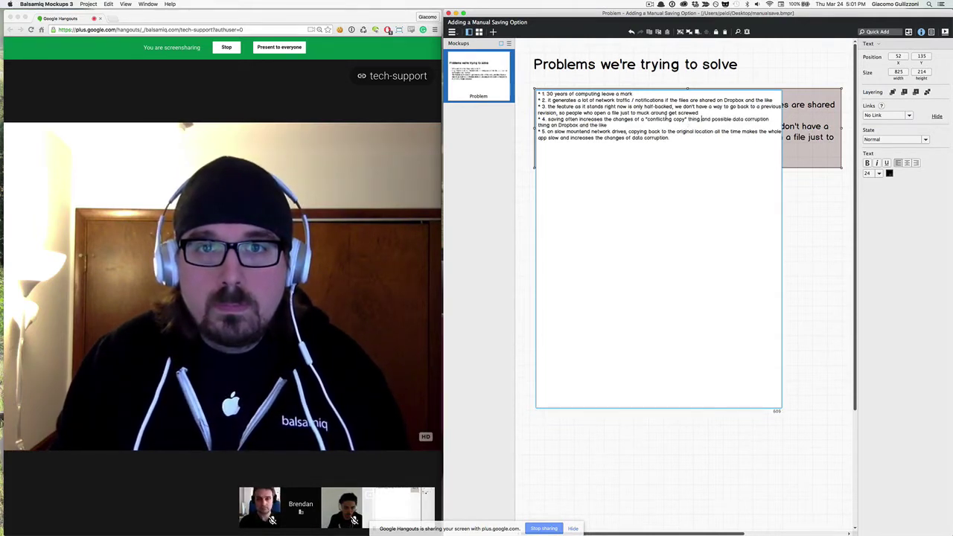
double_click(547, 125)
key(BackSpace)
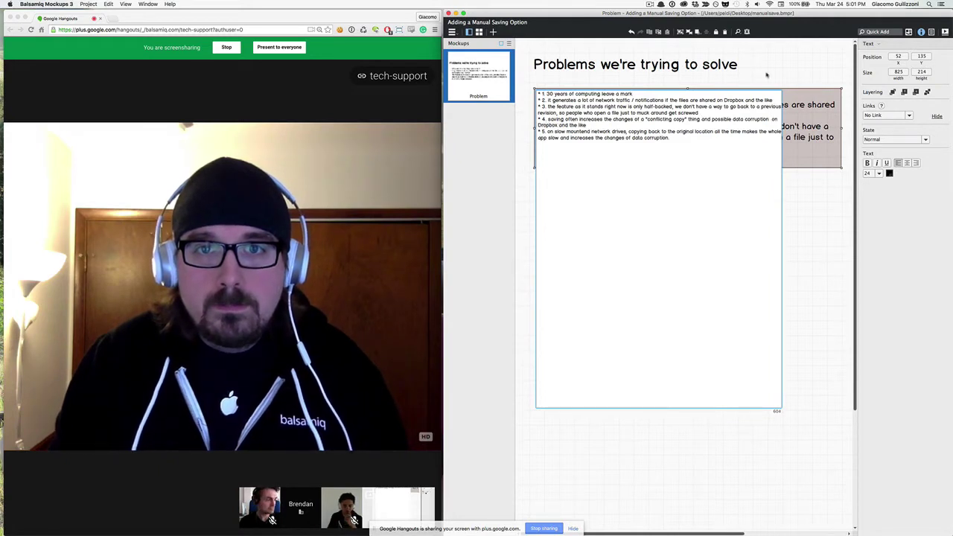
Finish editing the bullet list and extend its text box downward to fit all five bullets
key(super+Return)
drag(689, 170, 692, 239)
click(698, 289)
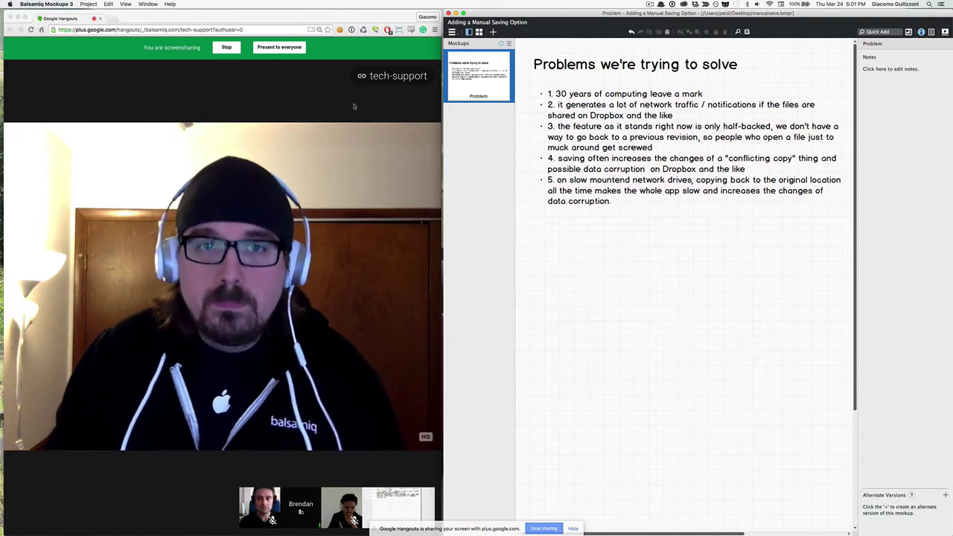
Switch to the Google Hangouts call and open its group chat
click(107, 164)
click(11, 51)
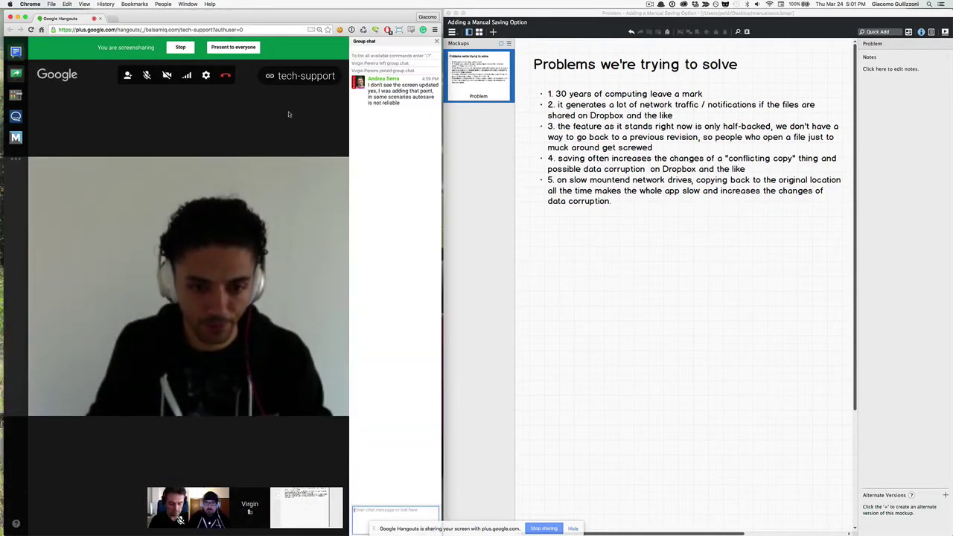
Return to the mockup and shorten the bullet list's text box to end just below its last line
click(585, 252)
click(586, 252)
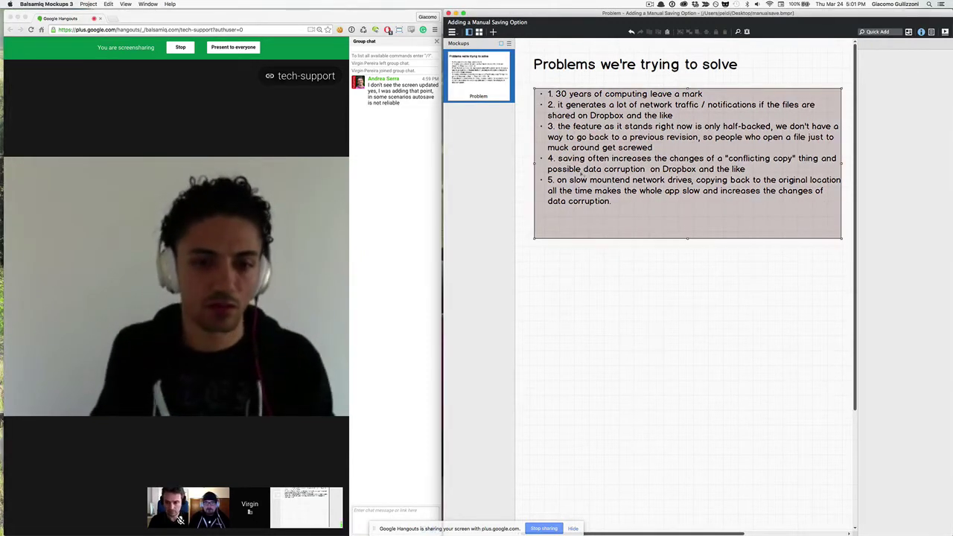
drag(684, 239, 684, 216)
click(661, 262)
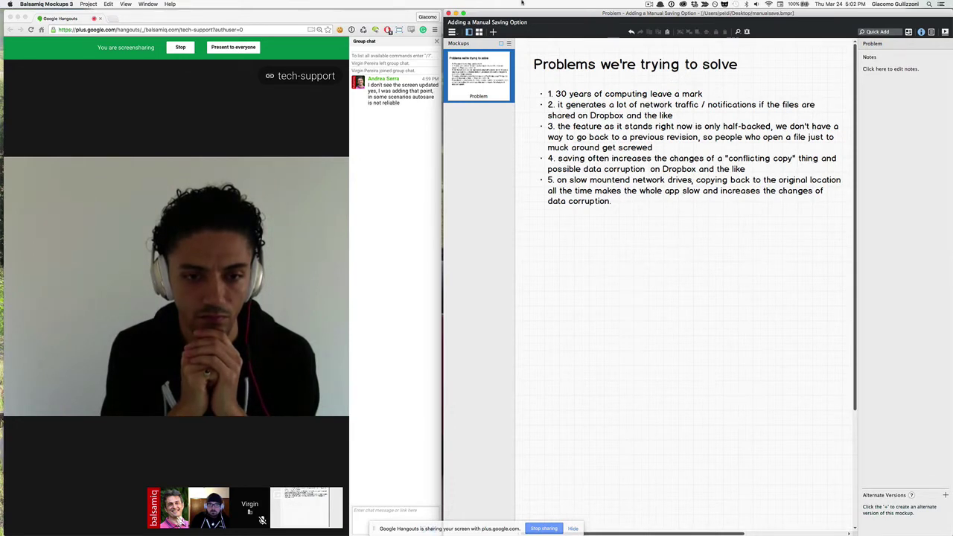
Add a new blank mockup to the project after "Problem"
click(492, 32)
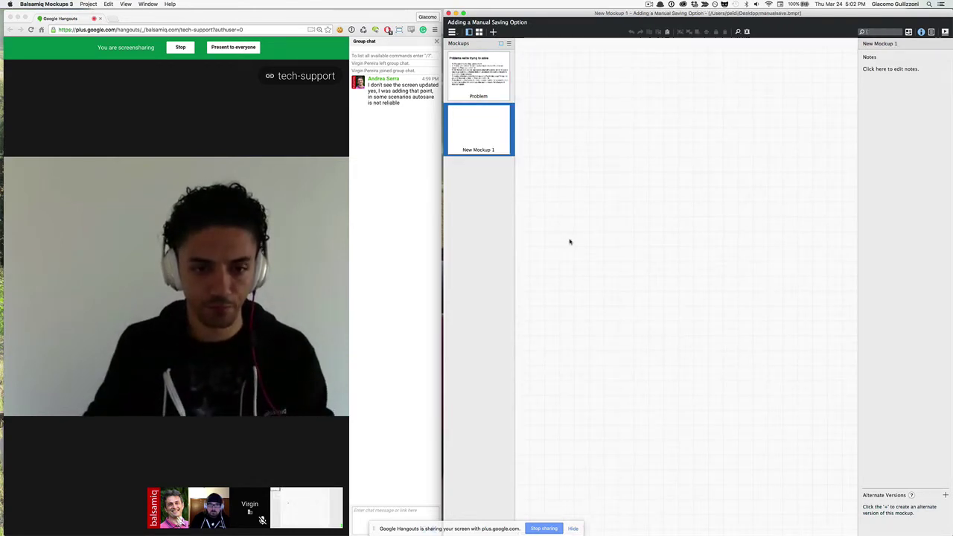
Add a Menu Bar control and a Menu control below it to the new mockup
text(mi)
key(Down)
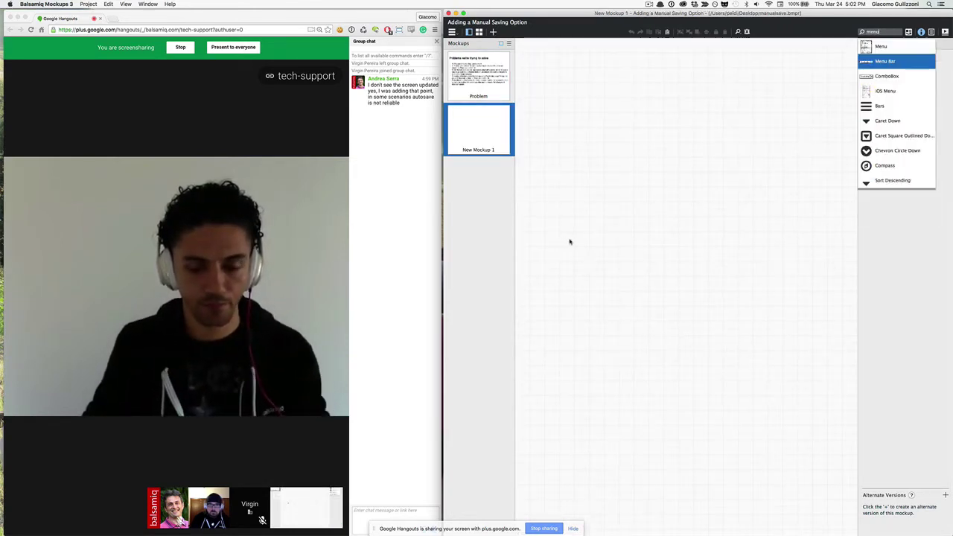
key(Return)
text(me)
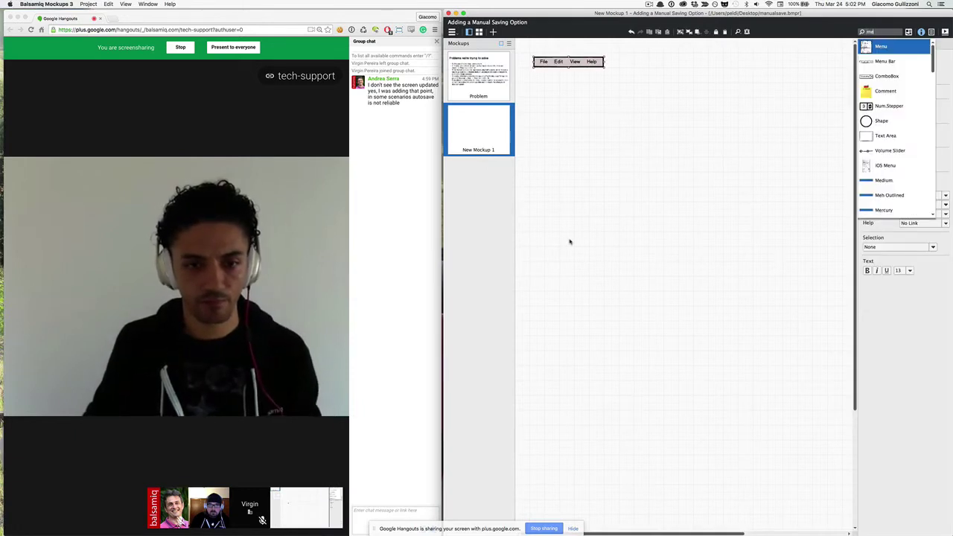
key(Return)
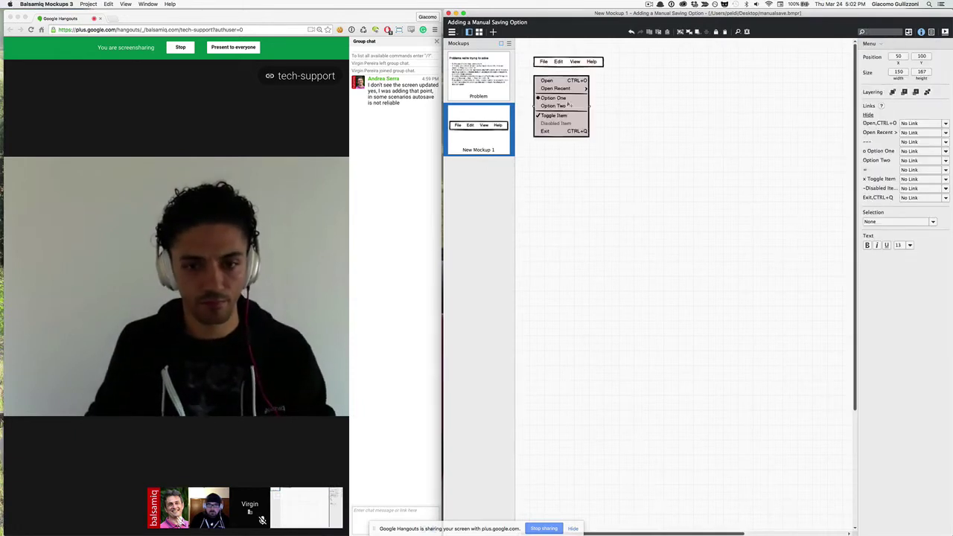
Replace the menu bar's items with Balsamiq Mockups 3, Project, Edit, View, Window, Help
click(558, 61)
double_click(563, 65)
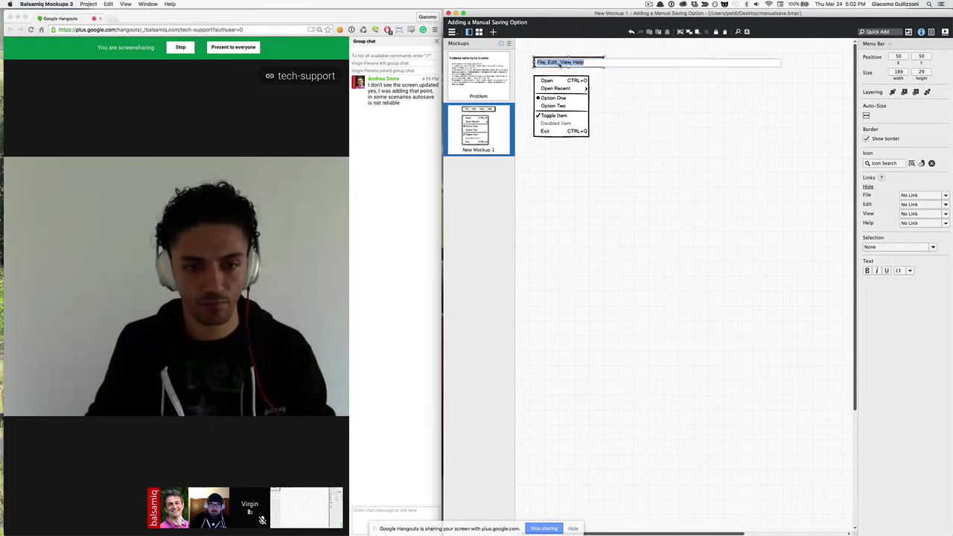
text(Balsamiq Mock)
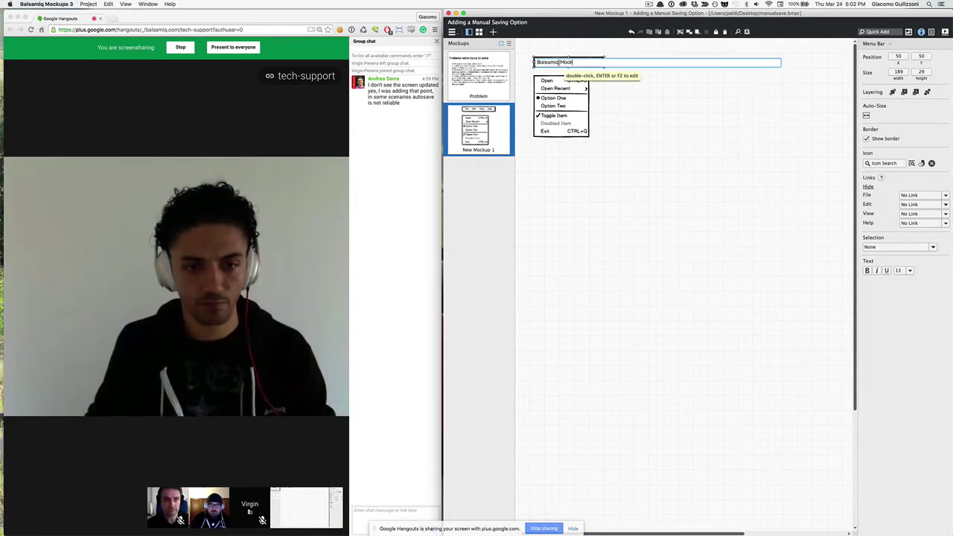
text(ups 3, Po)
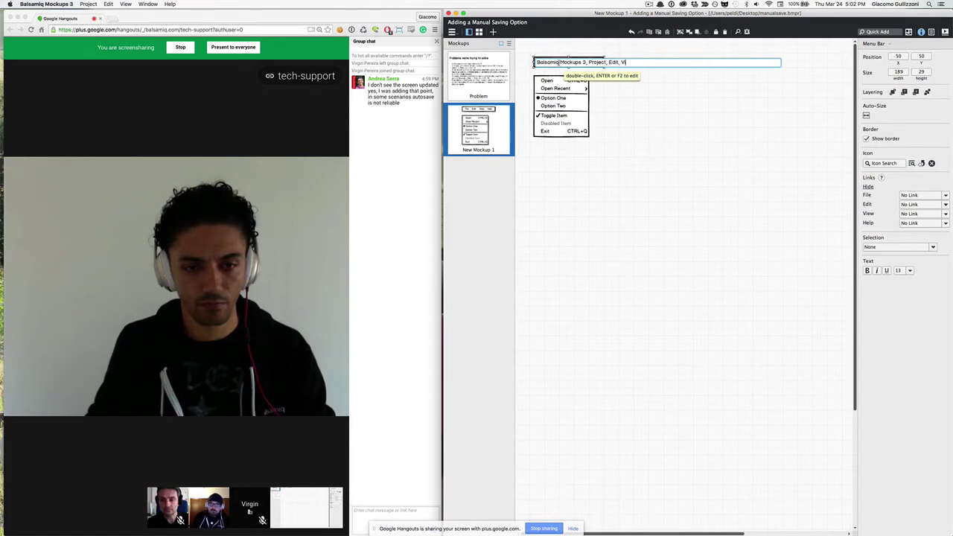
text(oject, Edit, View)
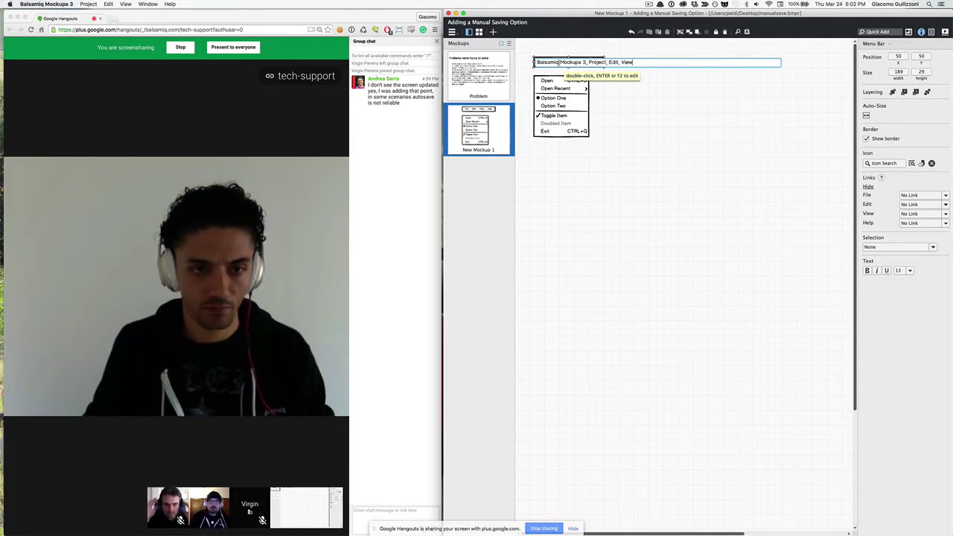
text(, Window, Help)
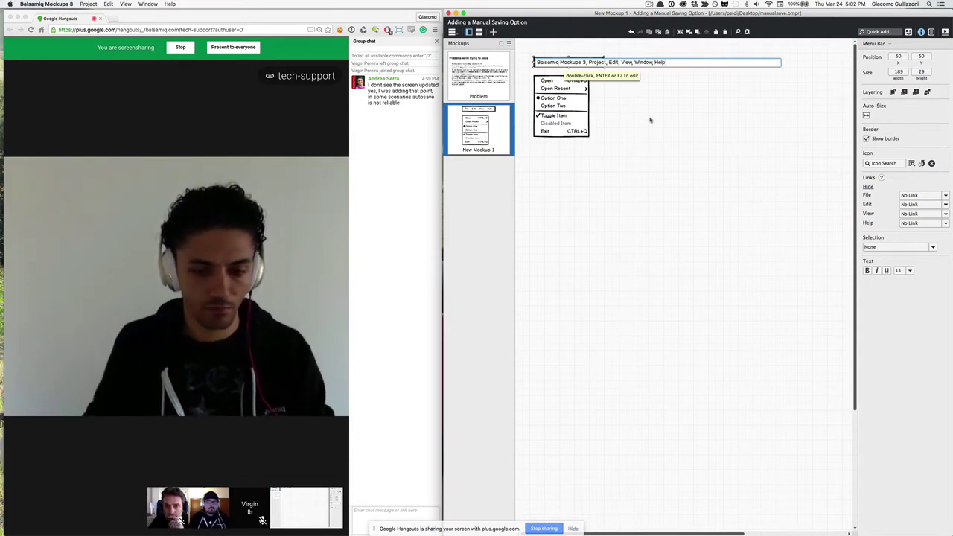
key(Return)
Rename the New Mockup 1 mockup as "Deskop" and deselect the menu bar
double_click(479, 153)
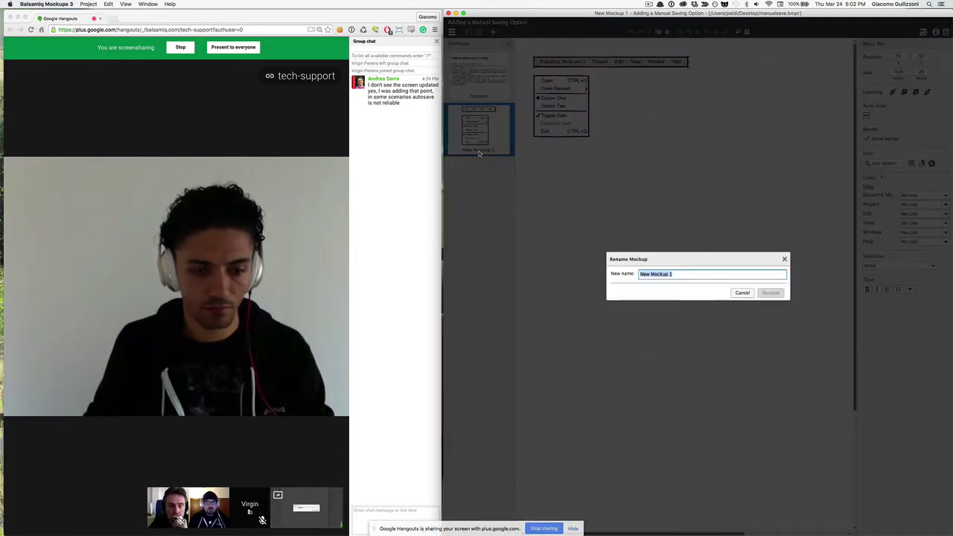
text(Deskop)
click(770, 293)
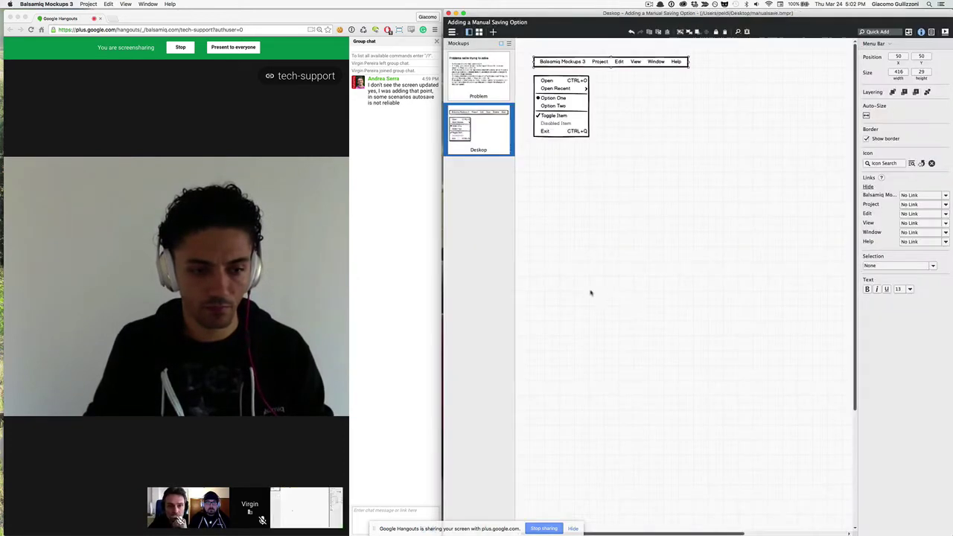
click(598, 284)
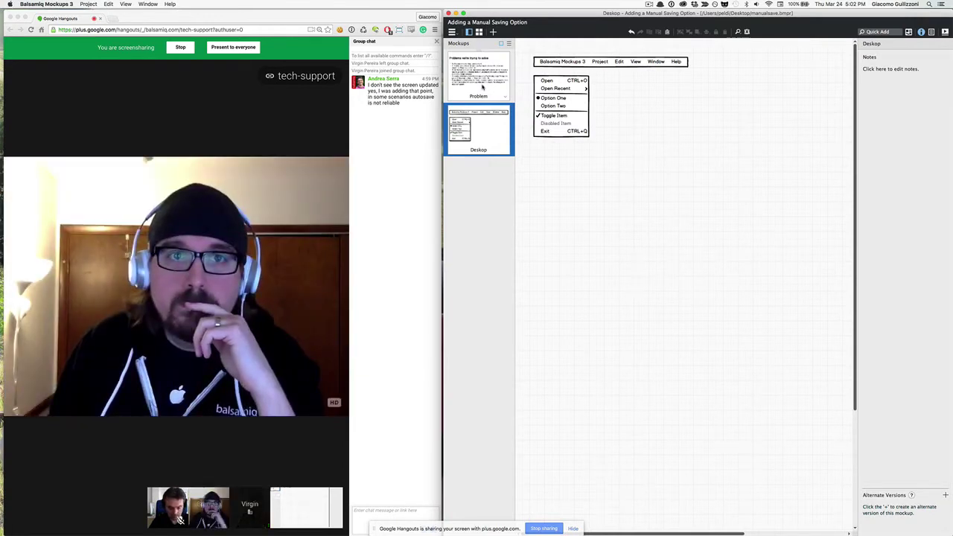
Review the Problem mockup, return to Deskop, and move the dropdown menu directly beneath Project in the menu bar
click(482, 87)
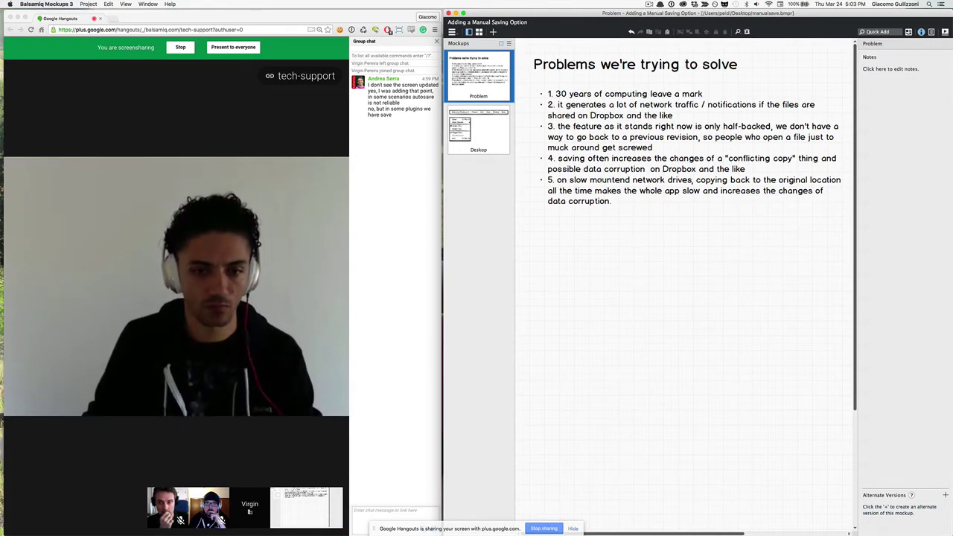
click(494, 139)
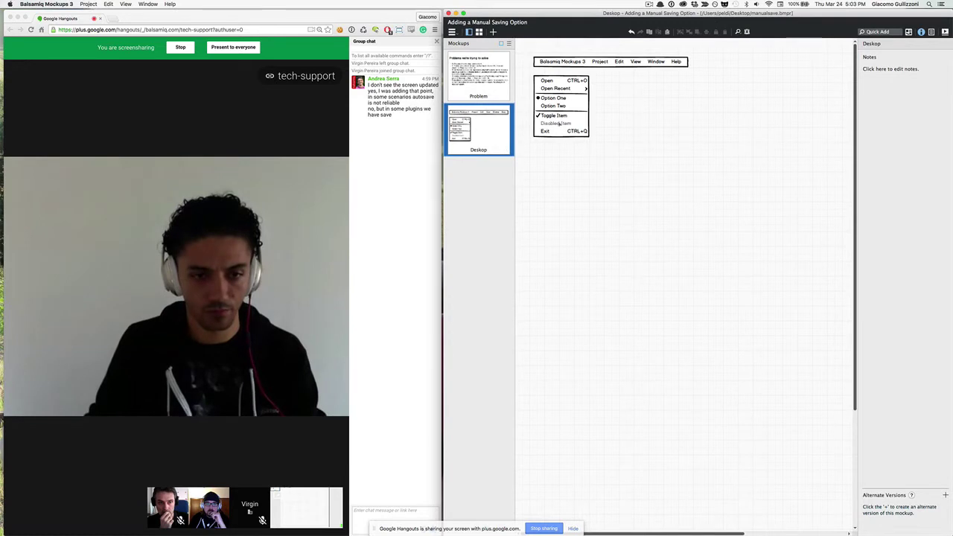
drag(558, 122, 616, 115)
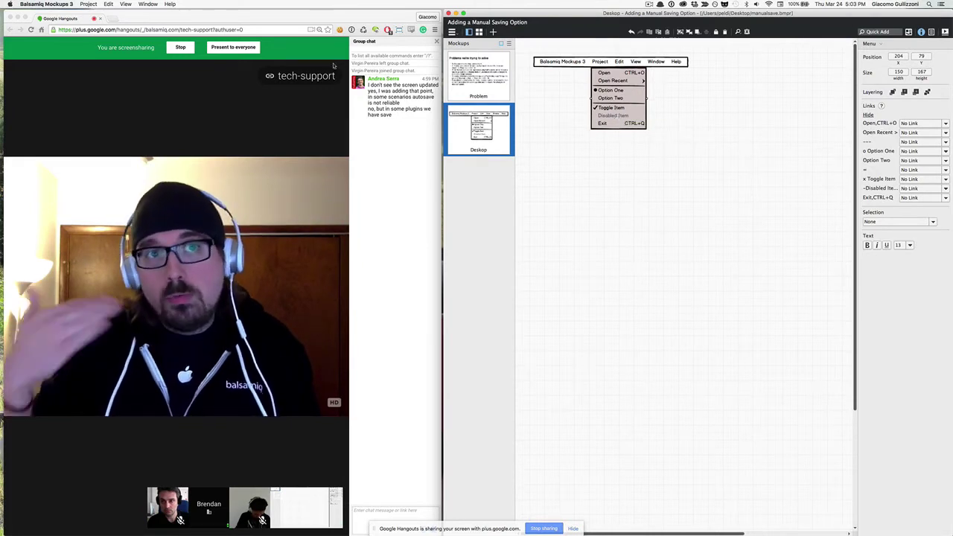
Capture a screenshot of the application's open Project menu
click(88, 4)
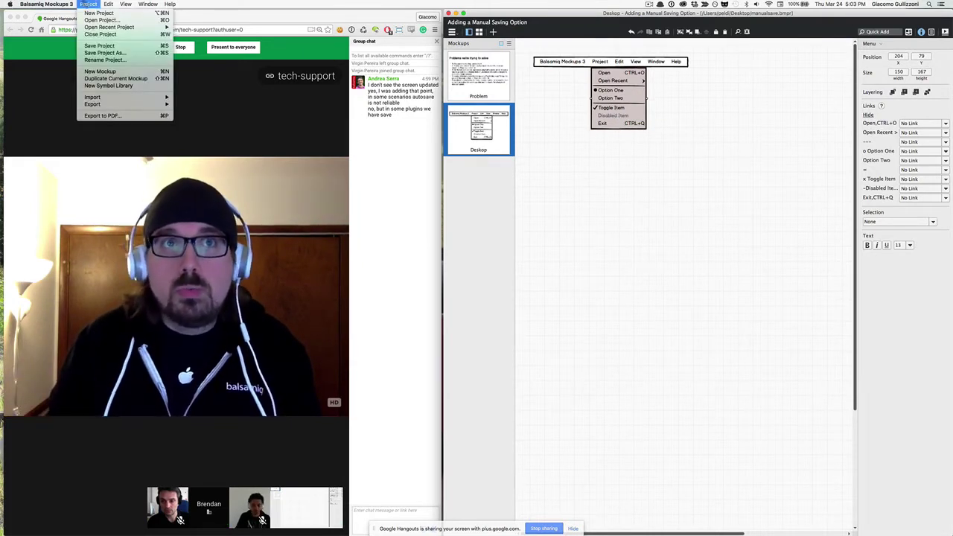
key(super+shift+4)
key(space)
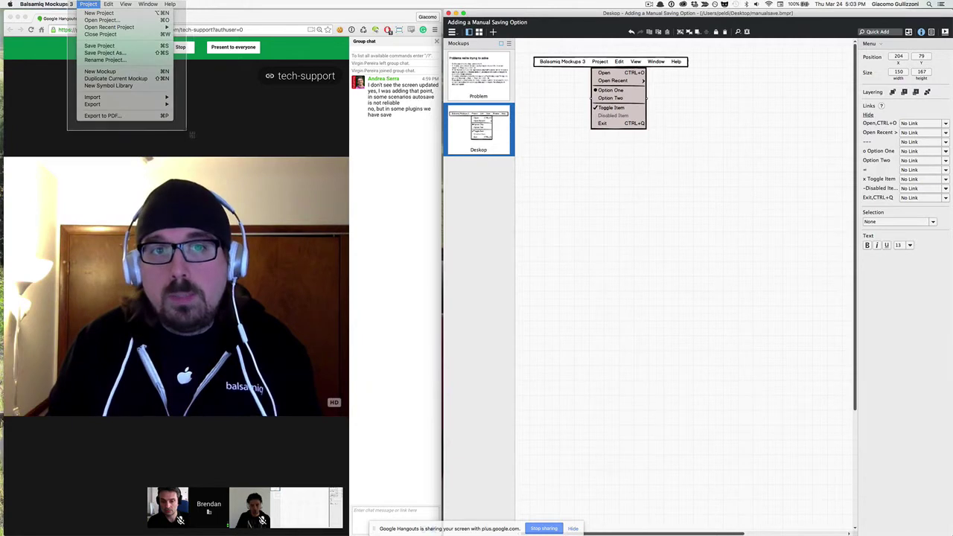
click(191, 135)
click(675, 238)
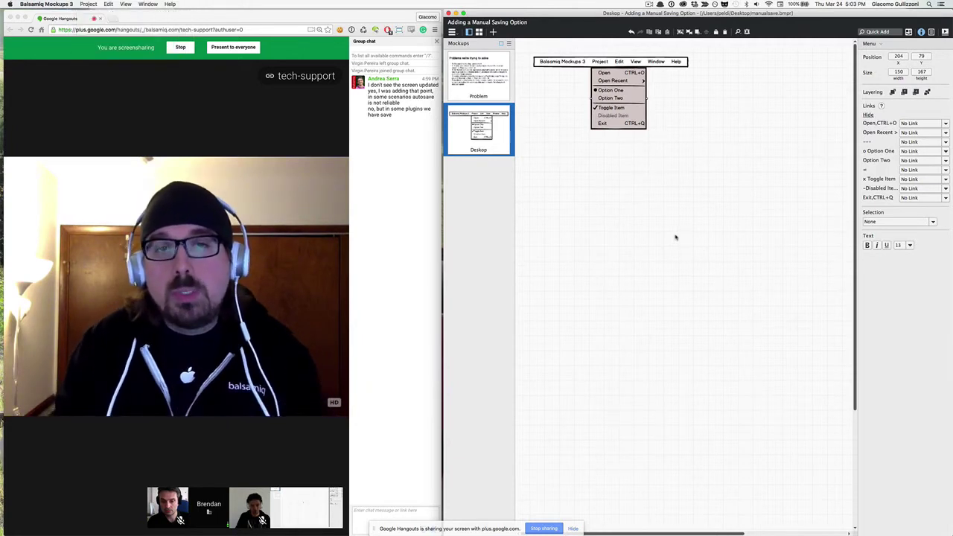
Add an Image control to the mockup using the file "Screen Shot 2016-03-24 at 5.03.30 PM" from the Desktop
text(/)
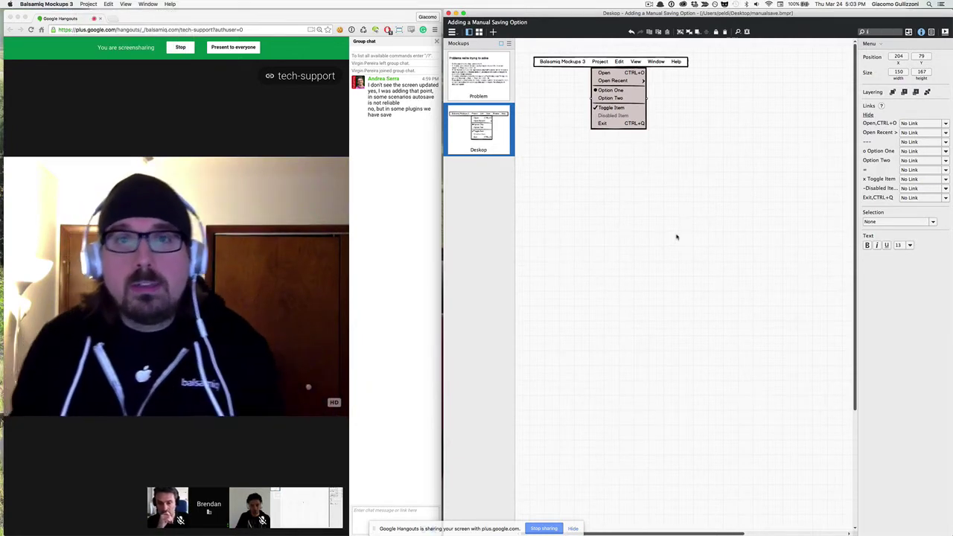
text(image)
key(Return)
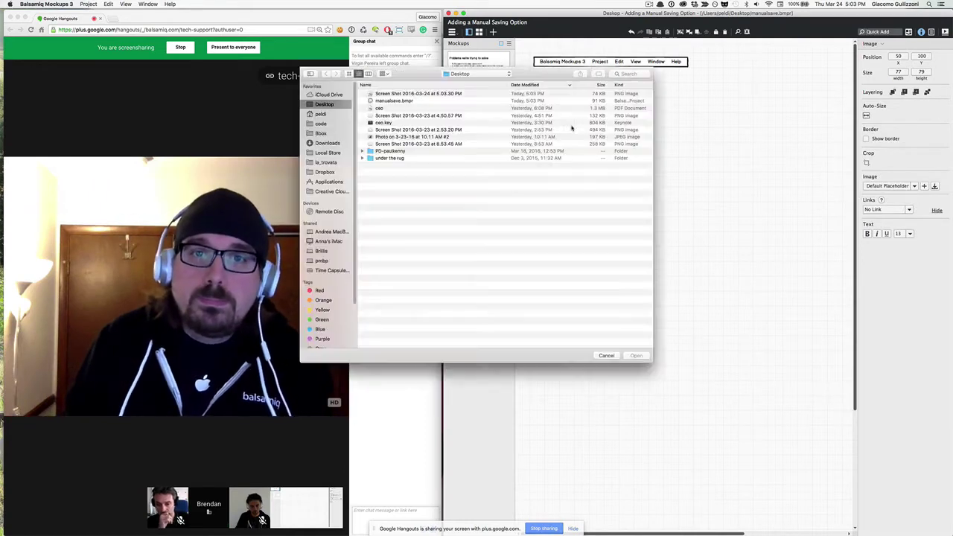
click(403, 94)
key(space)
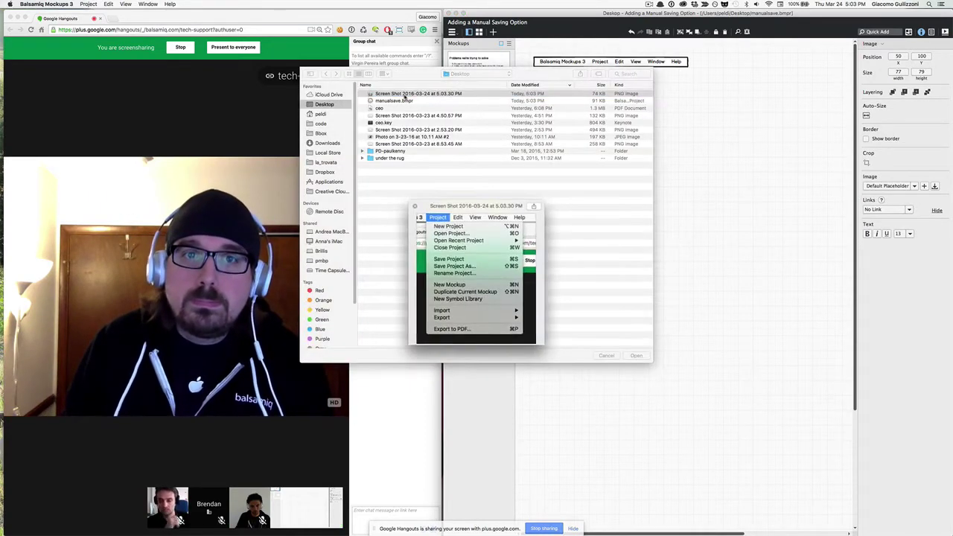
key(space)
key(Return)
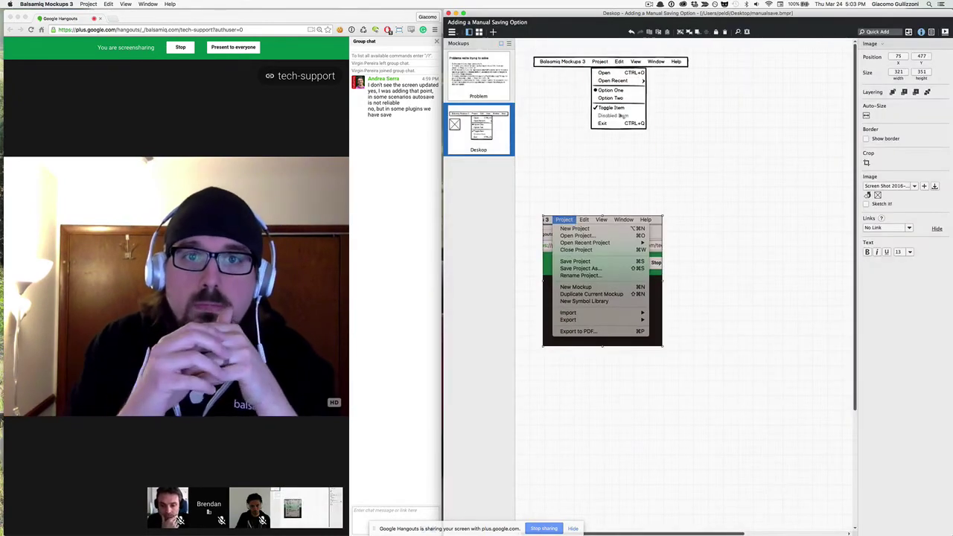
Arrange the Project menu screenshot below the mockup's menu bar, with the dropdown menu control beside it
double_click(623, 114)
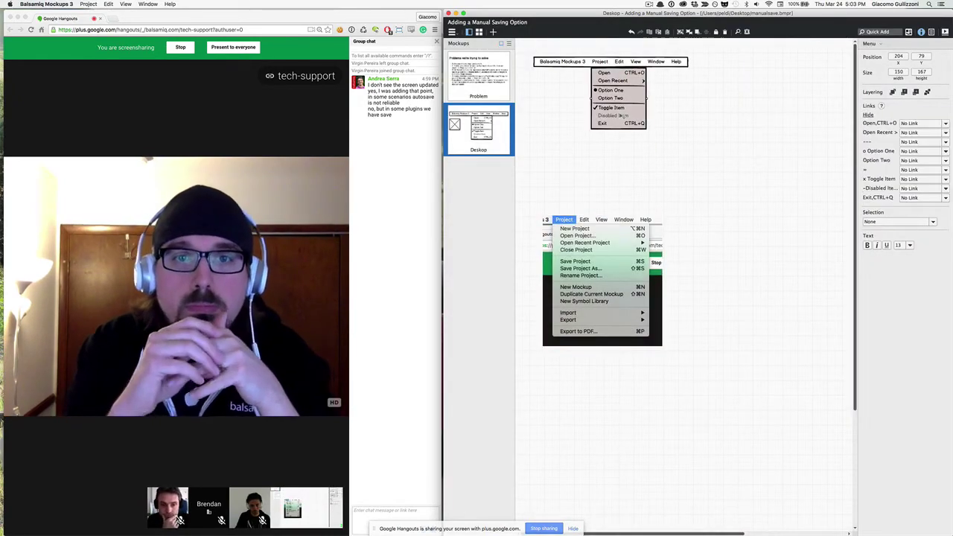
click(576, 155)
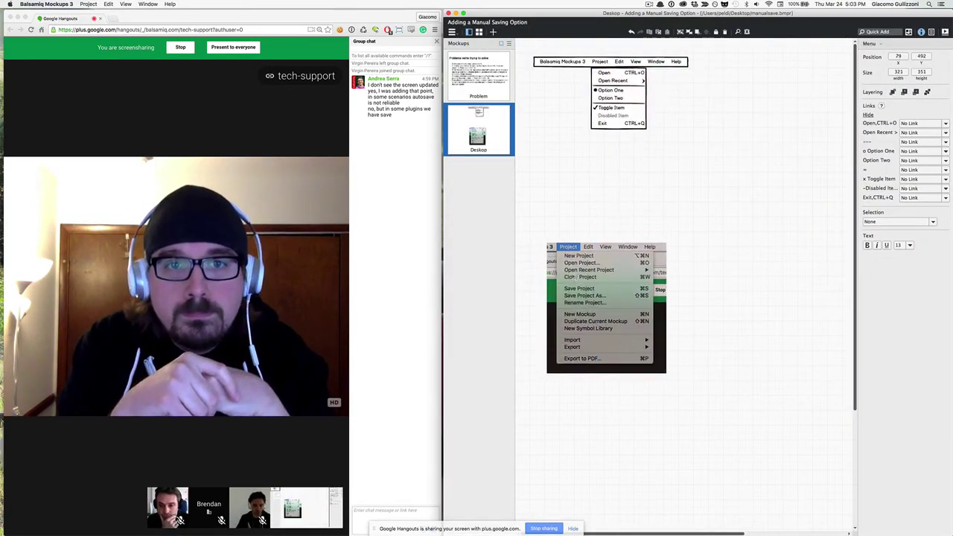
drag(577, 238, 608, 363)
key(Escape)
click(594, 110)
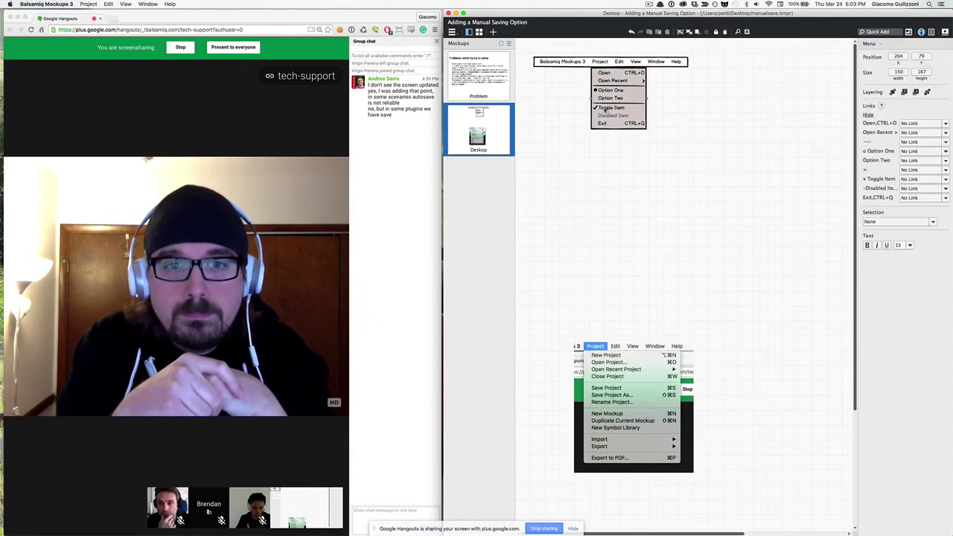
double_click(594, 111)
click(571, 171)
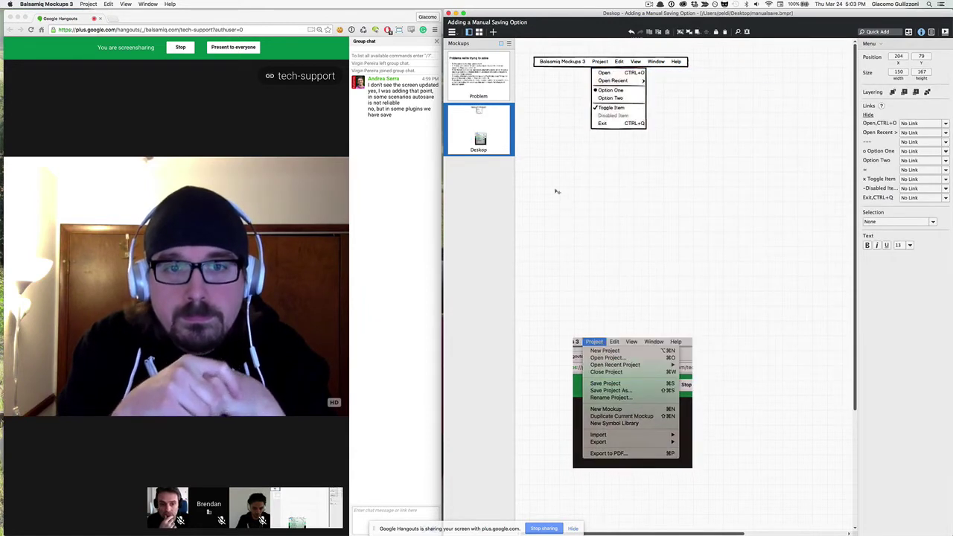
key(ctrl+z)
drag(609, 113, 680, 222)
Replace the dropdown menu's items with New Project, Open Project, Open Recent Project >, and Close Project
double_click(679, 221)
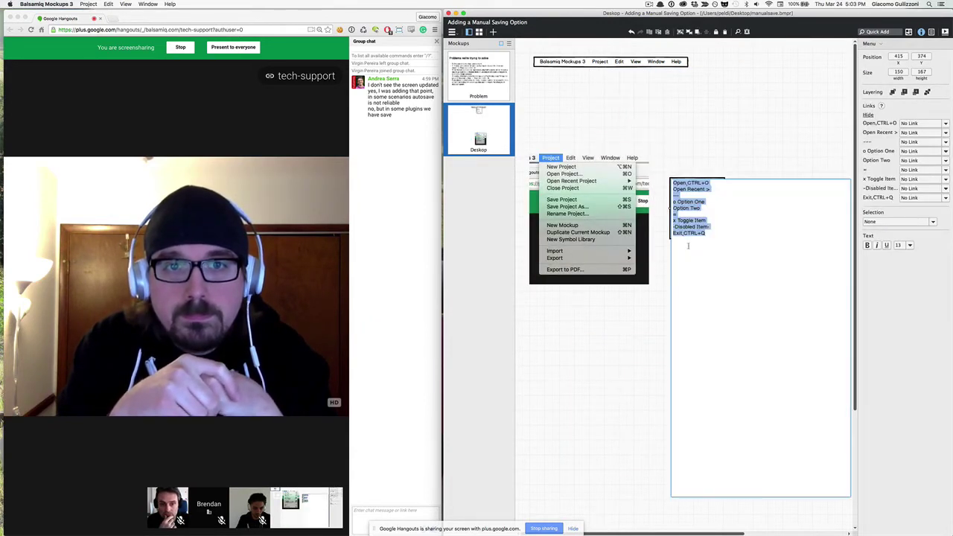
text(New Project)
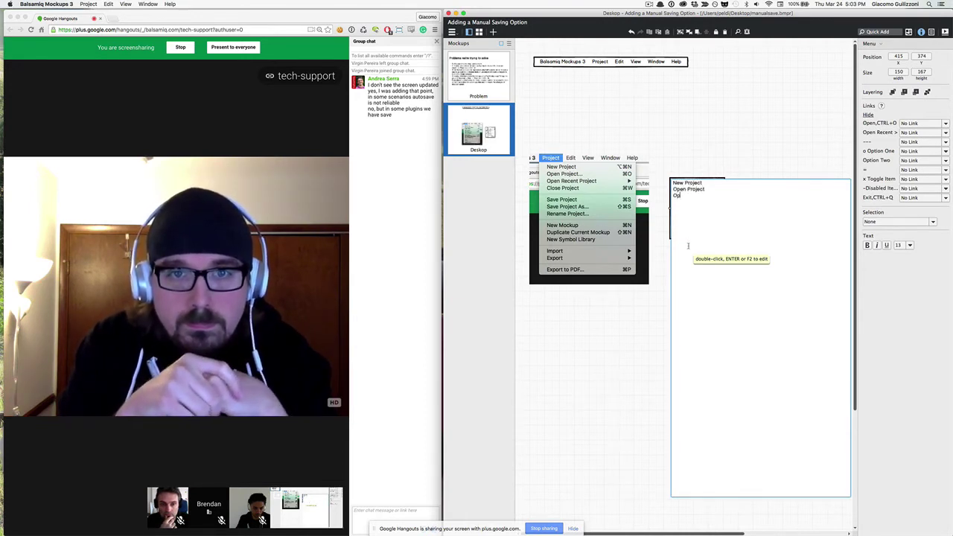
text(nt Project)
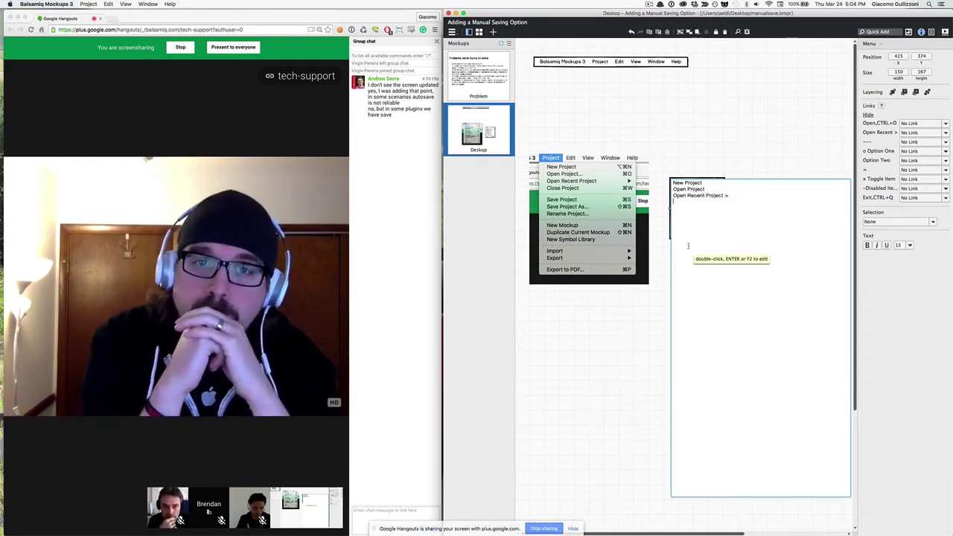
text( >)
key(Return)
text(Close Rpo)
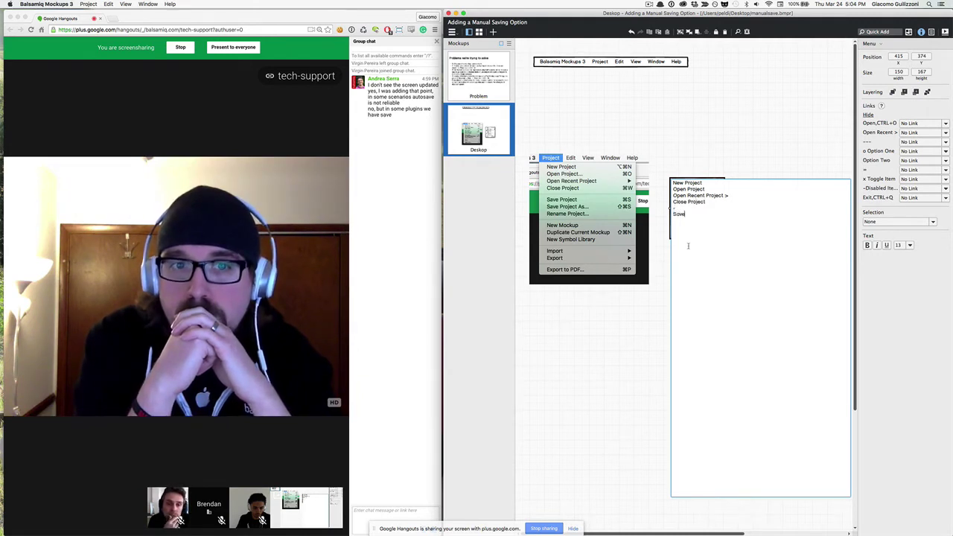
Add the items Save Project, Save Project As..., and Rename Project... after a blank line in the dropdown menu
text(ect)
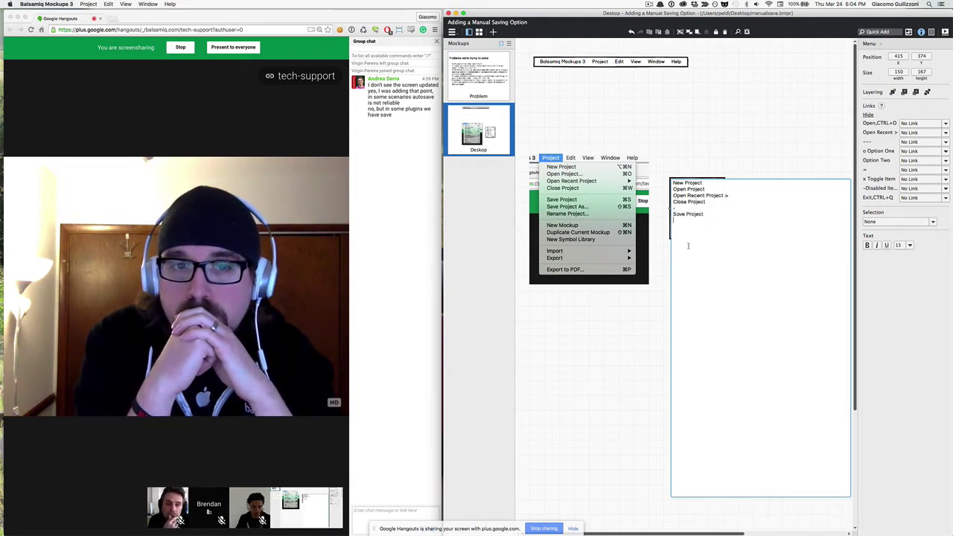
key(Return)
text(Save Project As...)
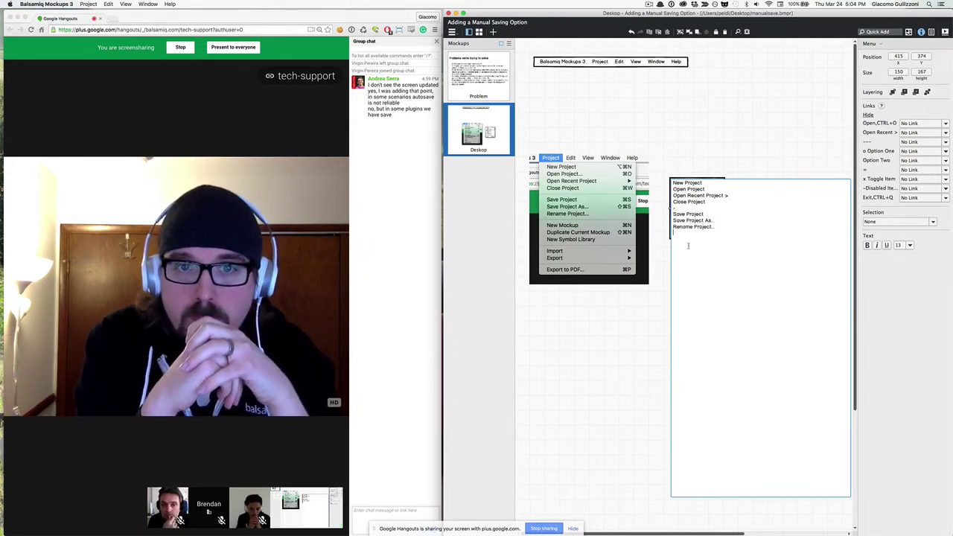
Add New Mockup, Duplicate Current Mockup, New Symbol Library, Import >, Export > and Export to PDF... to the dropdown menu, with separators between the groups
text(up)
key(Return)
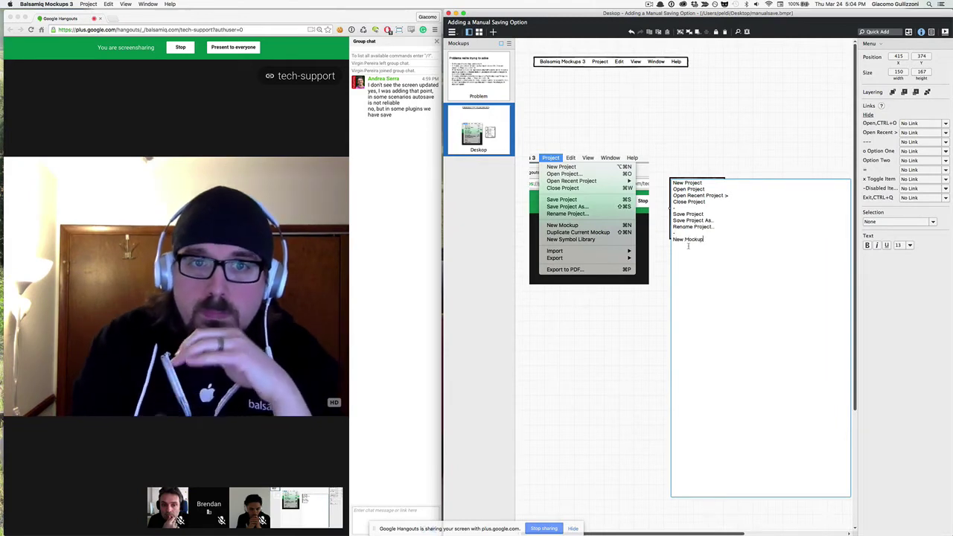
text(Duplicate C)
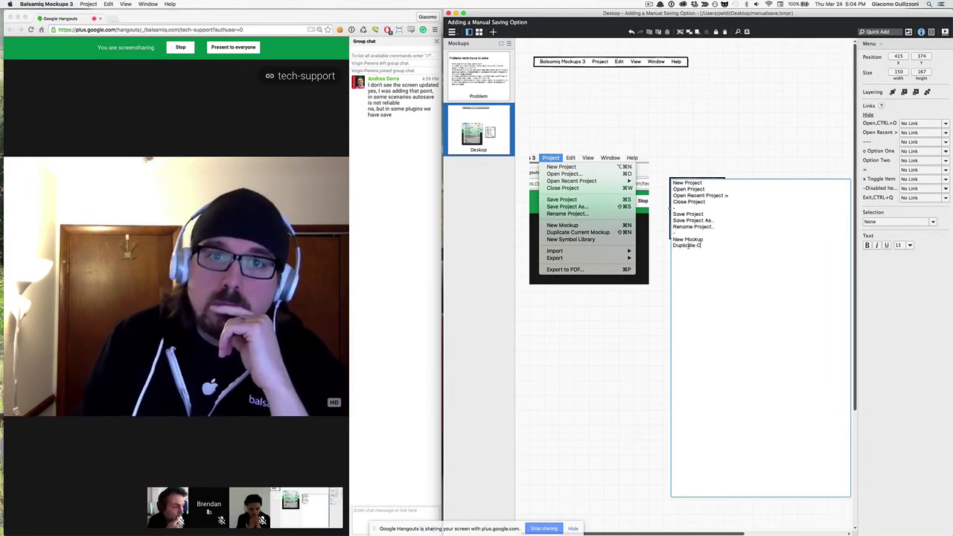
text(urrent Mockup)
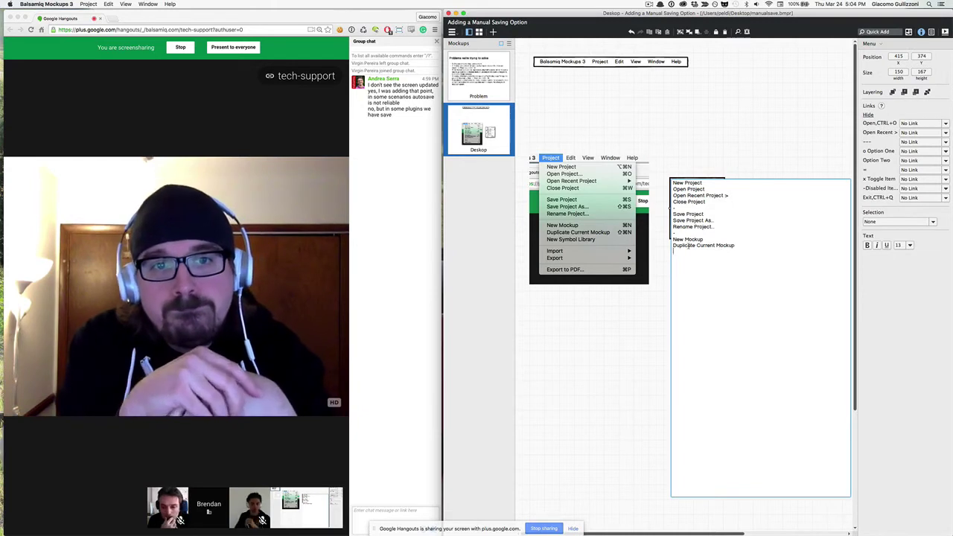
key(Return)
text(New Symbol Library)
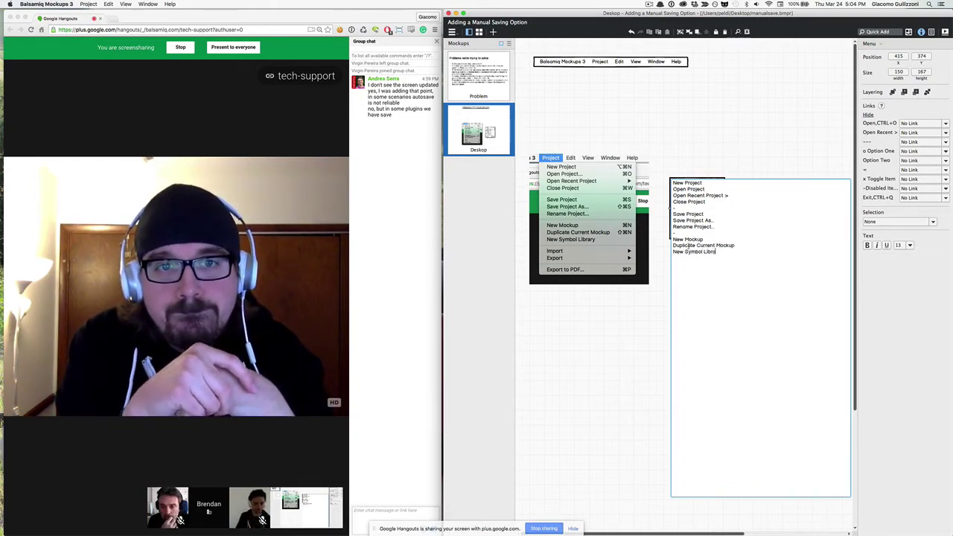
key(Return)
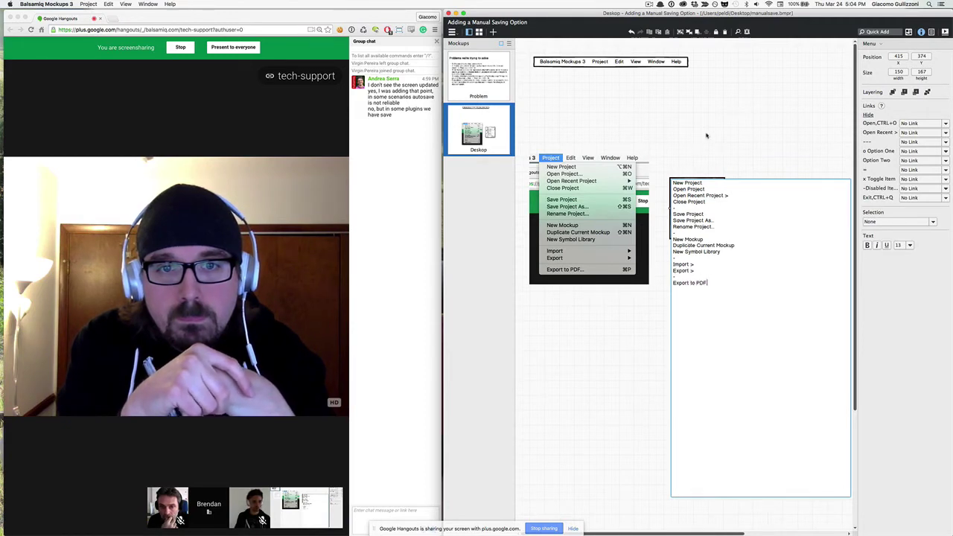
key(super+Return)
Resize the dropdown menu control to 230 wide and hide its list of item links
drag(725, 232, 805, 233)
click(867, 115)
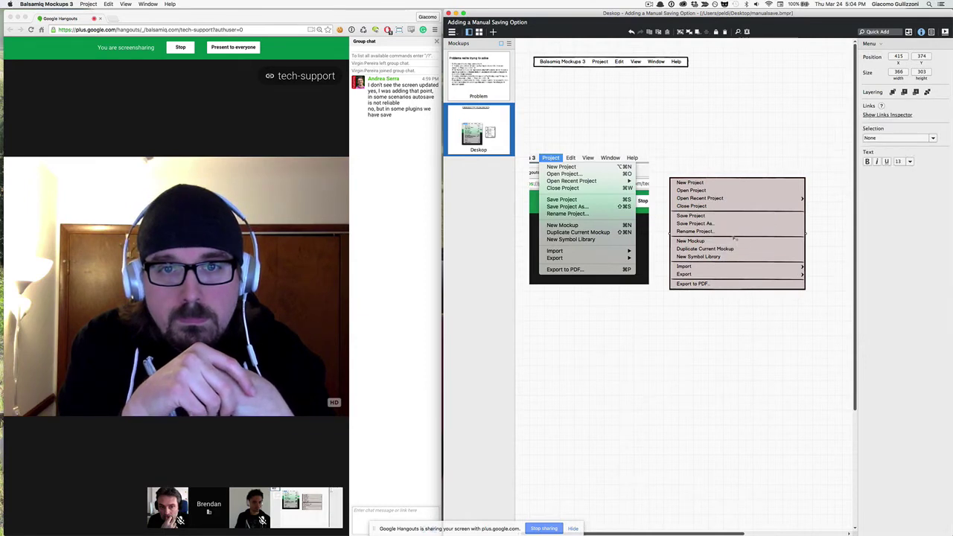
drag(804, 233, 727, 215)
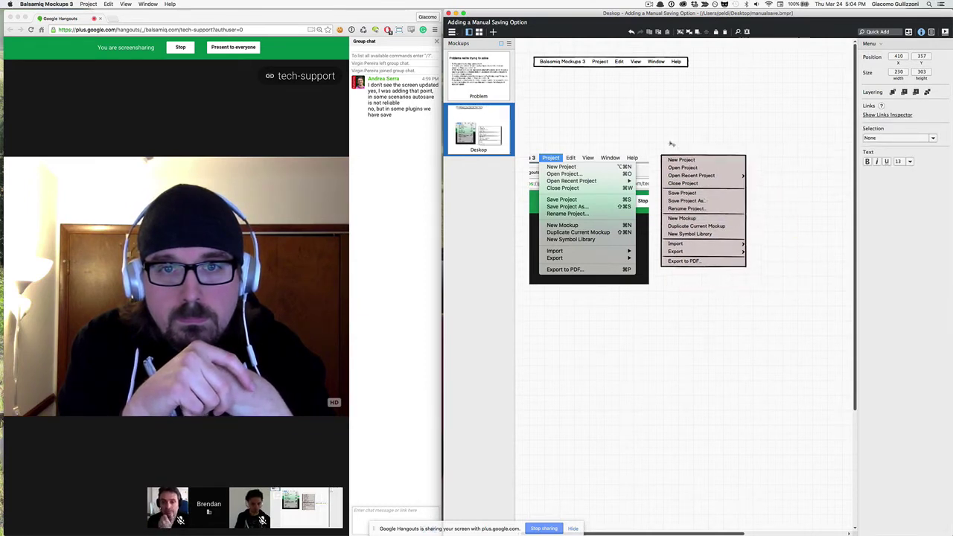
Place the dropdown menu directly under Project in the mockup's menu bar and delete the Project menu screenshot
drag(671, 143, 657, 128)
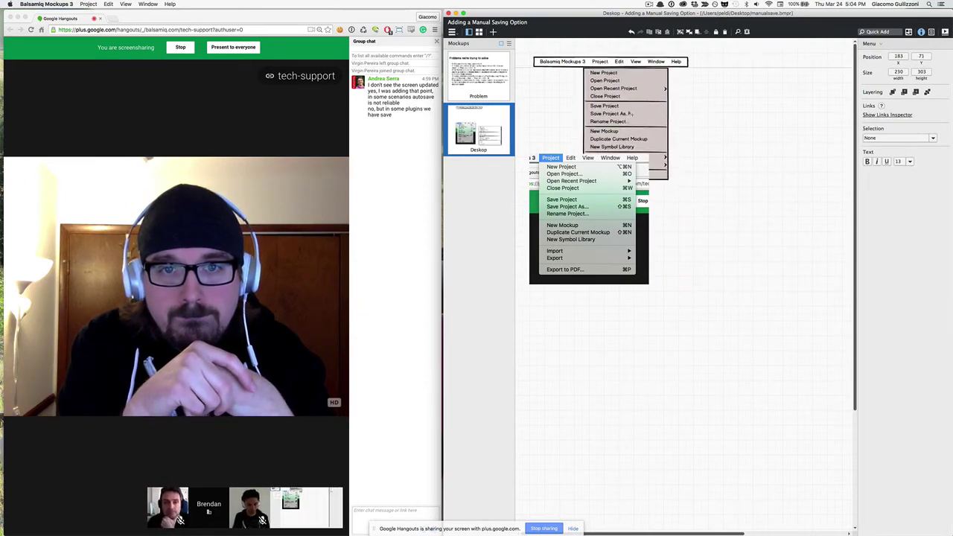
click(590, 263)
key(Delete)
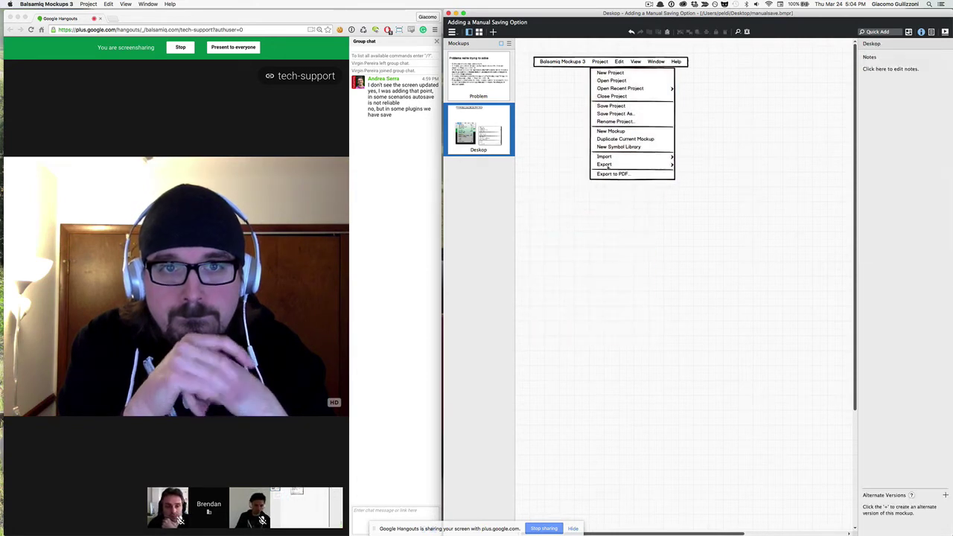
Insert a checkmarked item, Auto-Save Every Change, between Save Project As... and Rename Project... in the dropdown menu
click(608, 166)
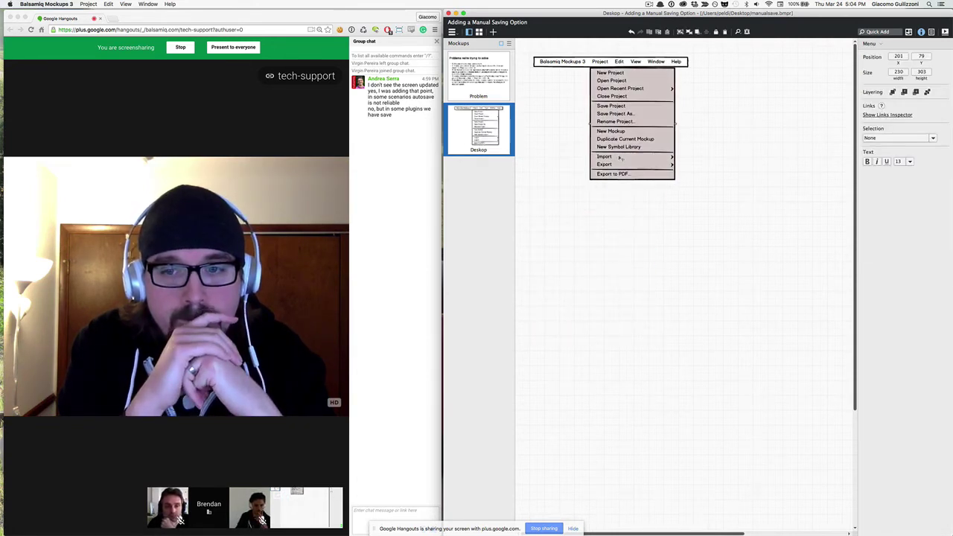
double_click(616, 147)
click(635, 104)
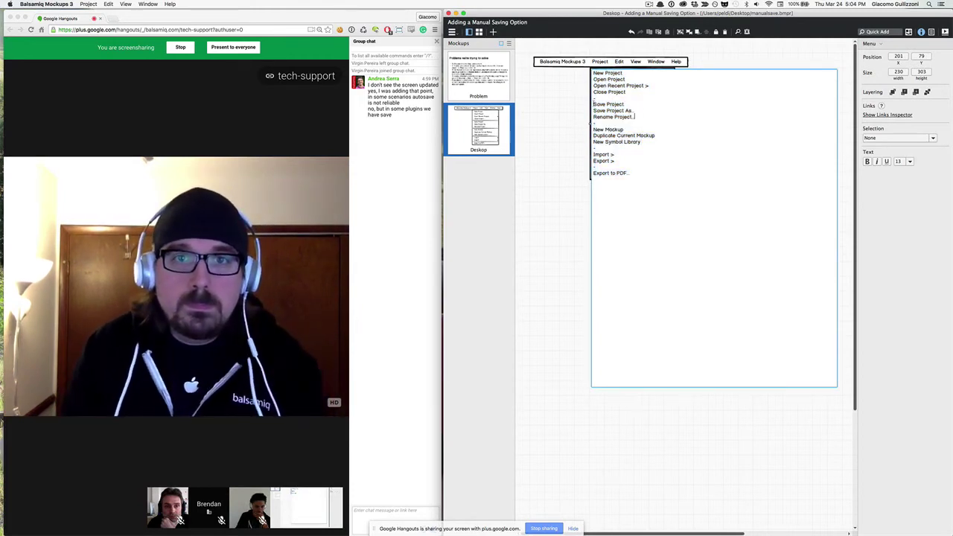
click(645, 111)
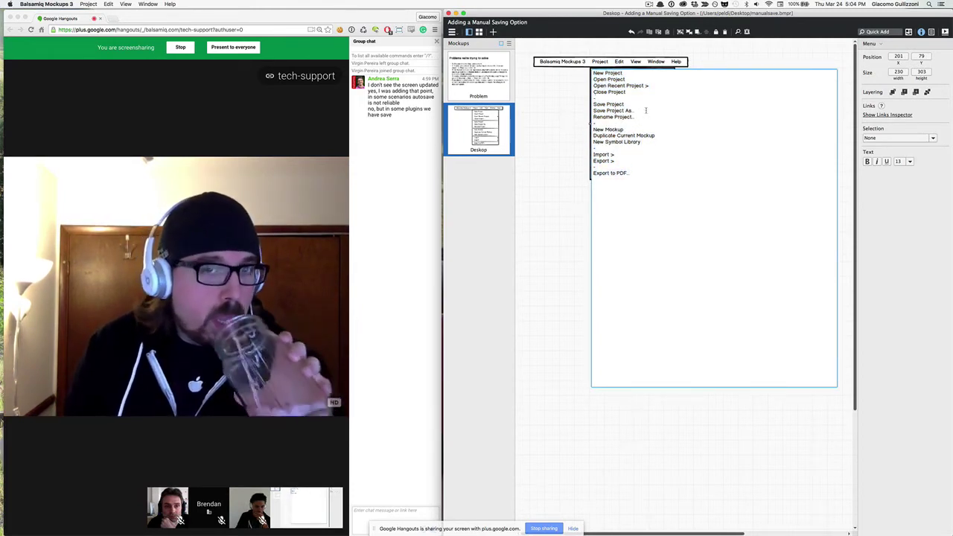
key(Return)
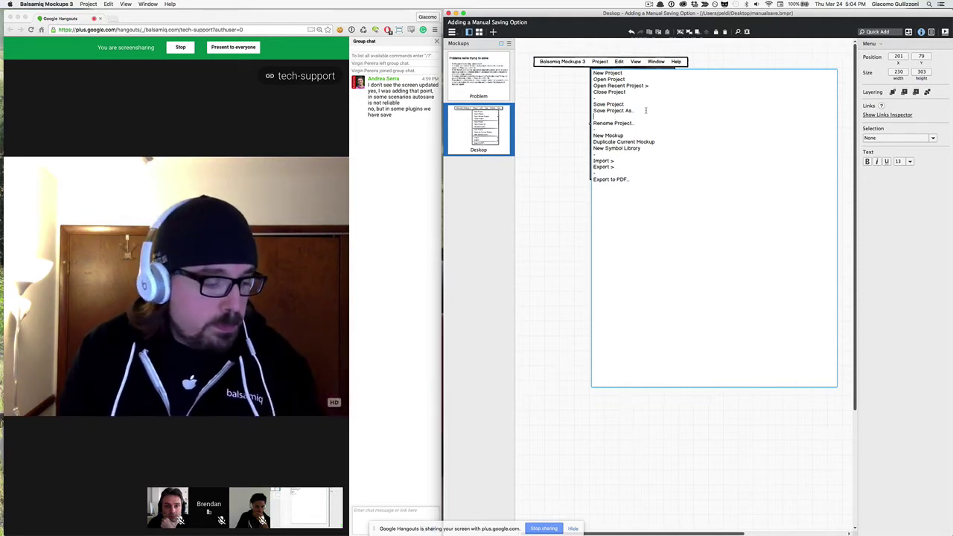
text(-)
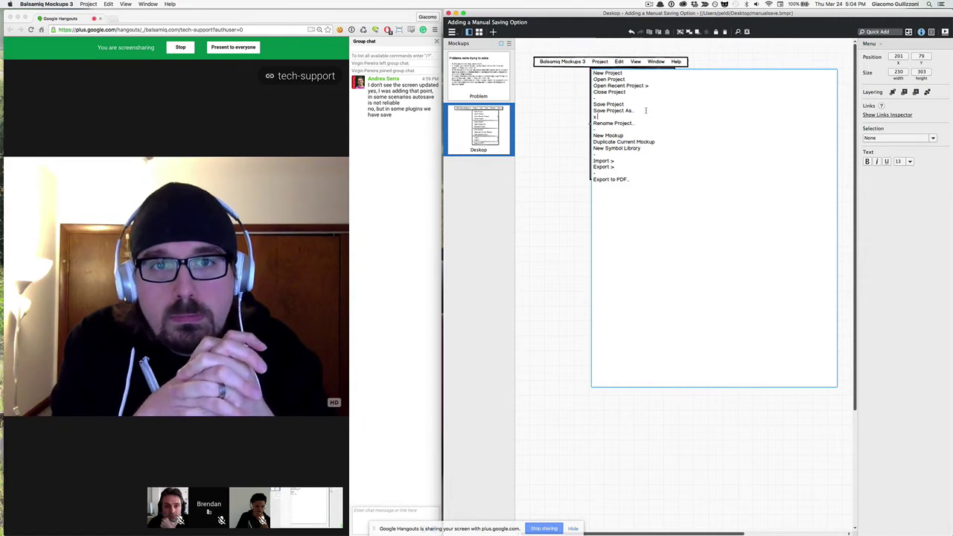
text( Auto)
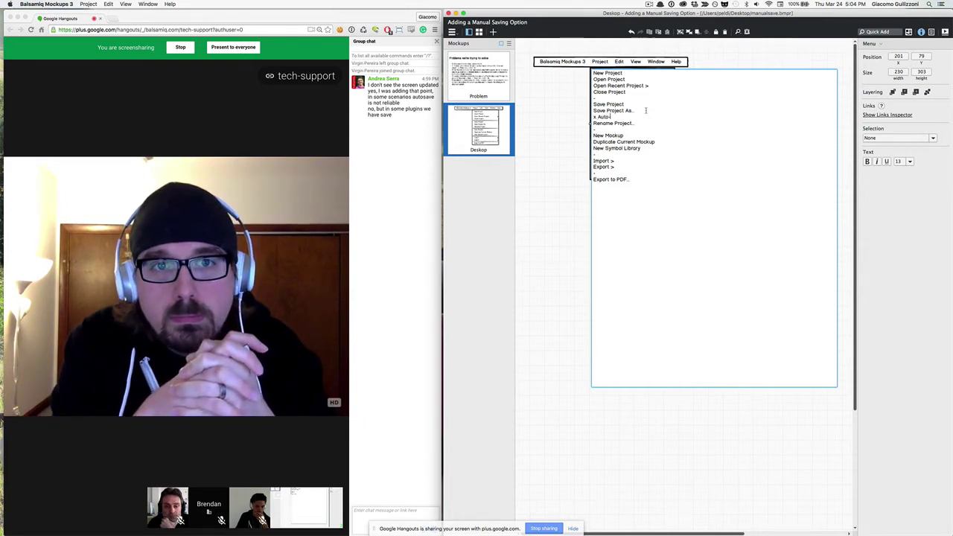
text(-Save Every Change)
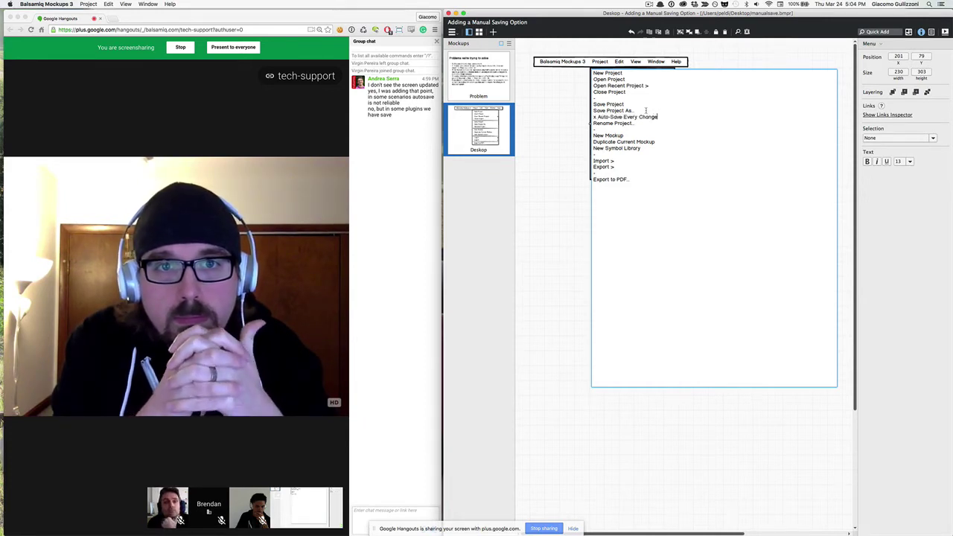
click(563, 140)
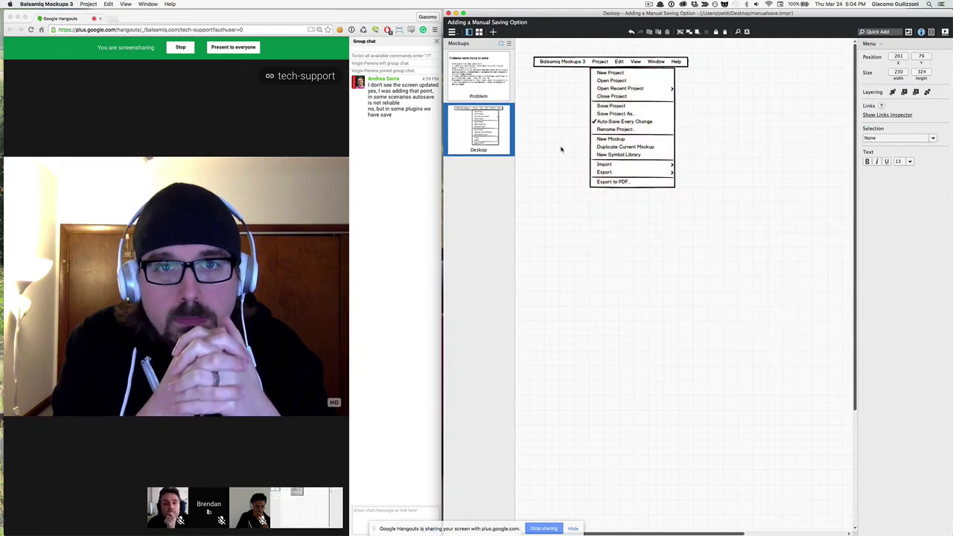
click(561, 149)
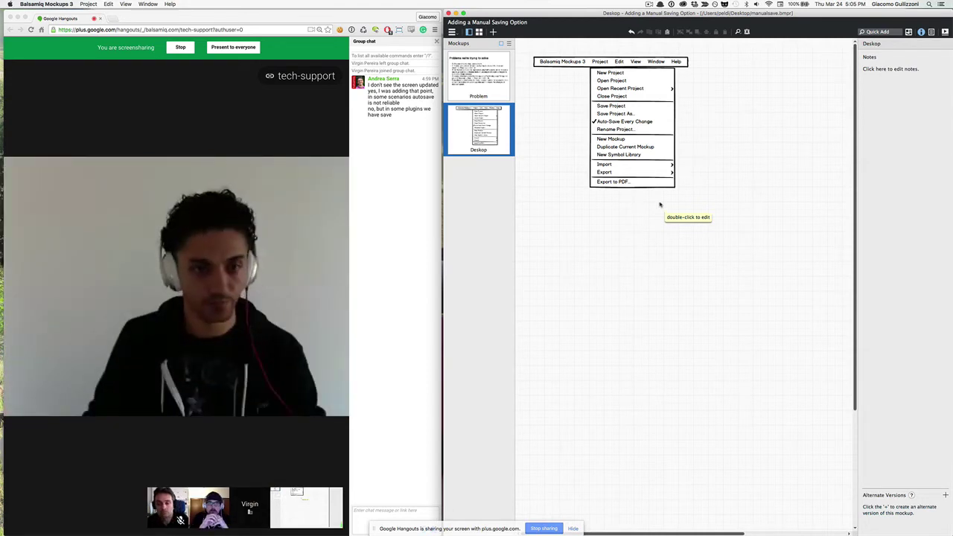
Review the list of problems in the Problem mockup and return to the menu mockup
click(645, 156)
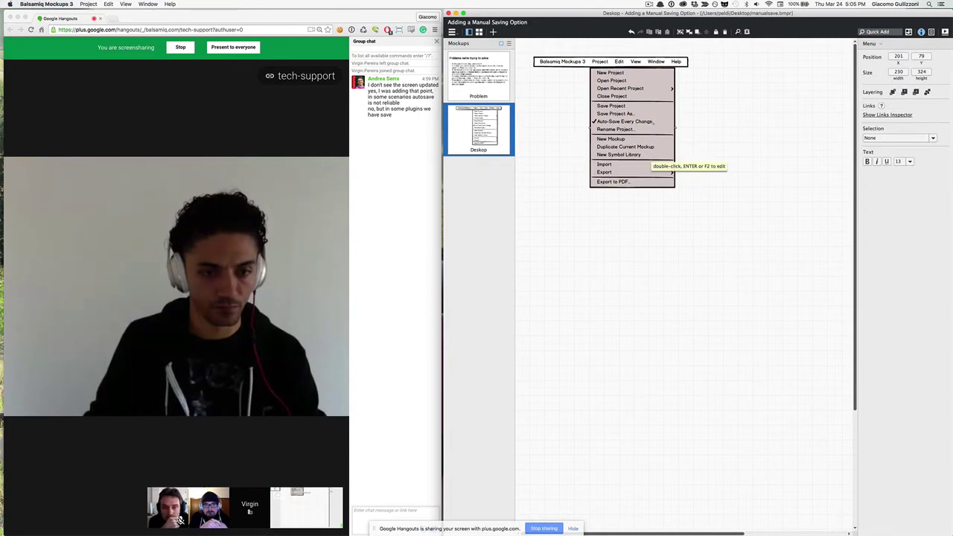
click(710, 127)
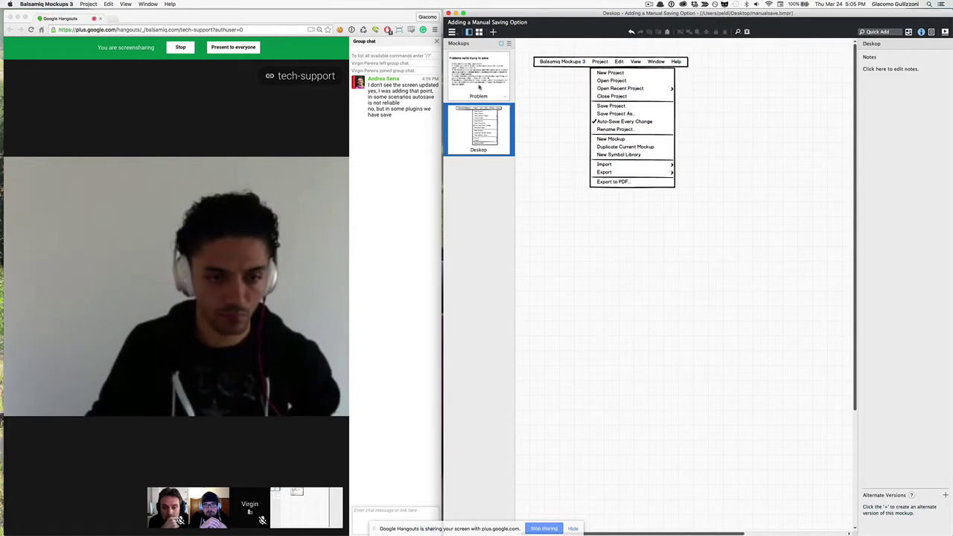
click(478, 74)
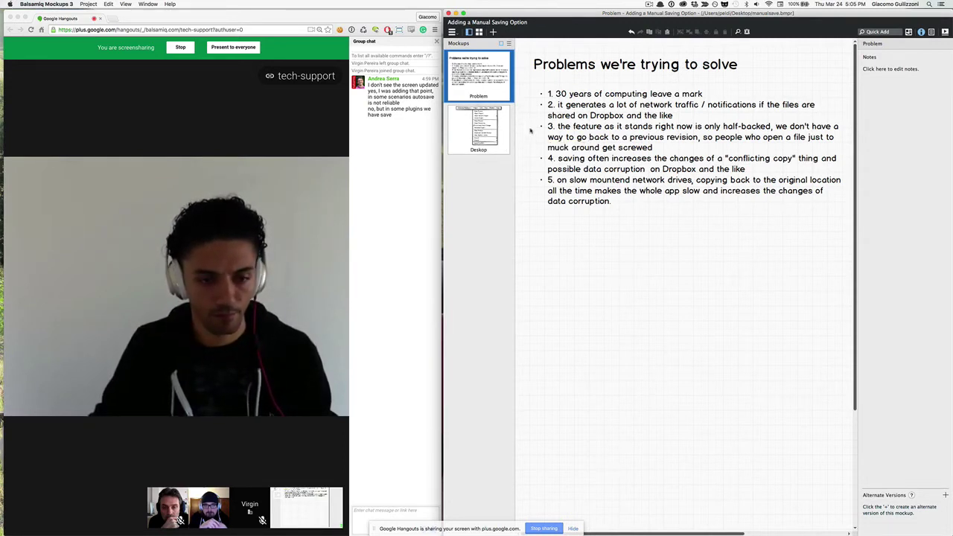
click(478, 131)
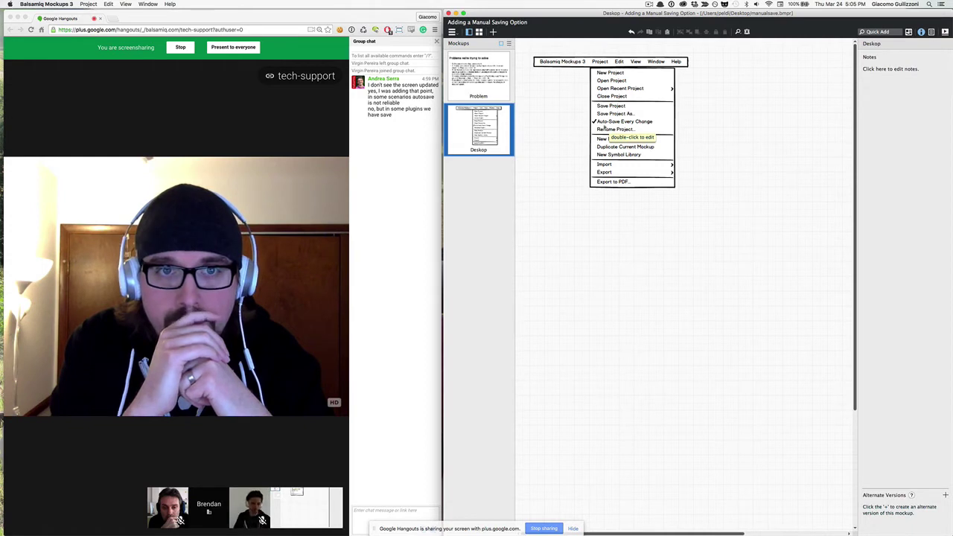
Rename the menu mockup as Auto Save Every change Checkmark
double_click(488, 151)
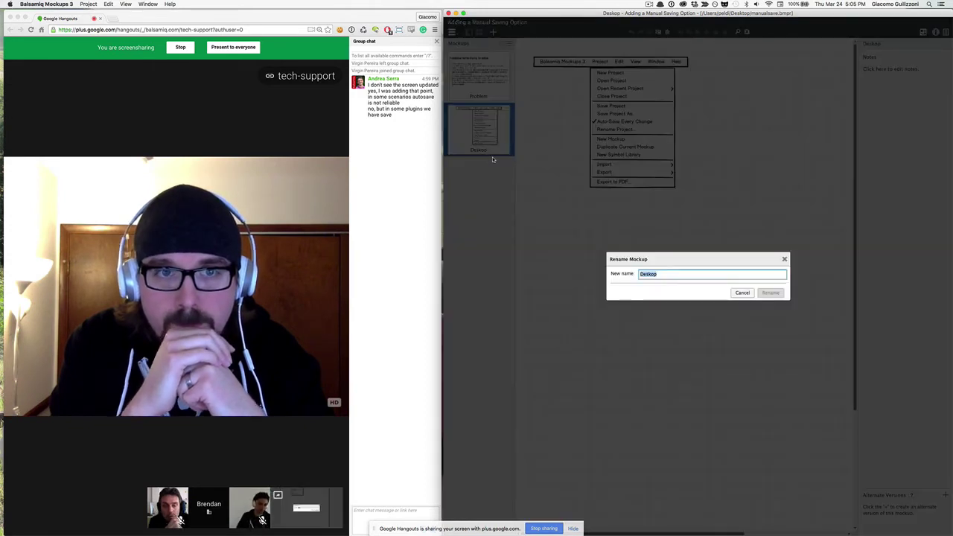
text(Aut)
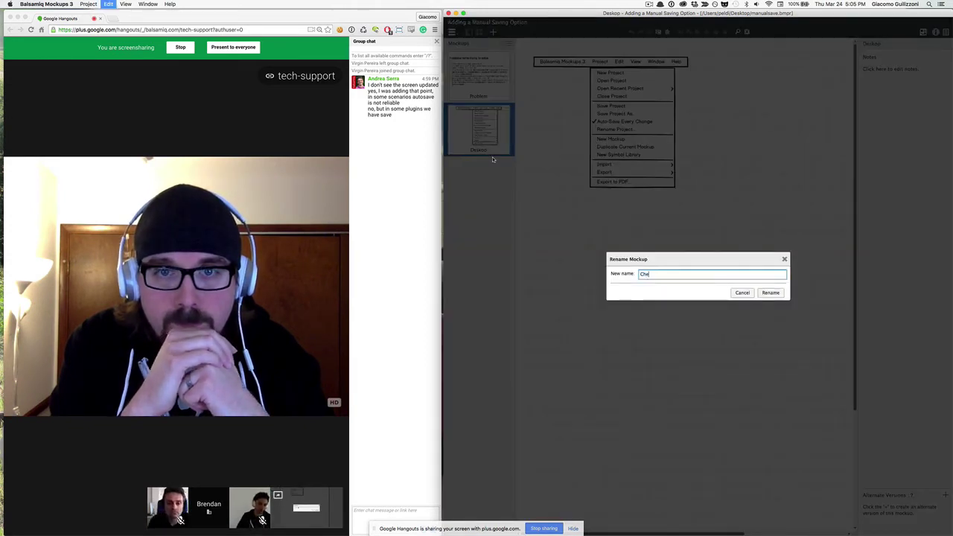
text(oSave Ever)
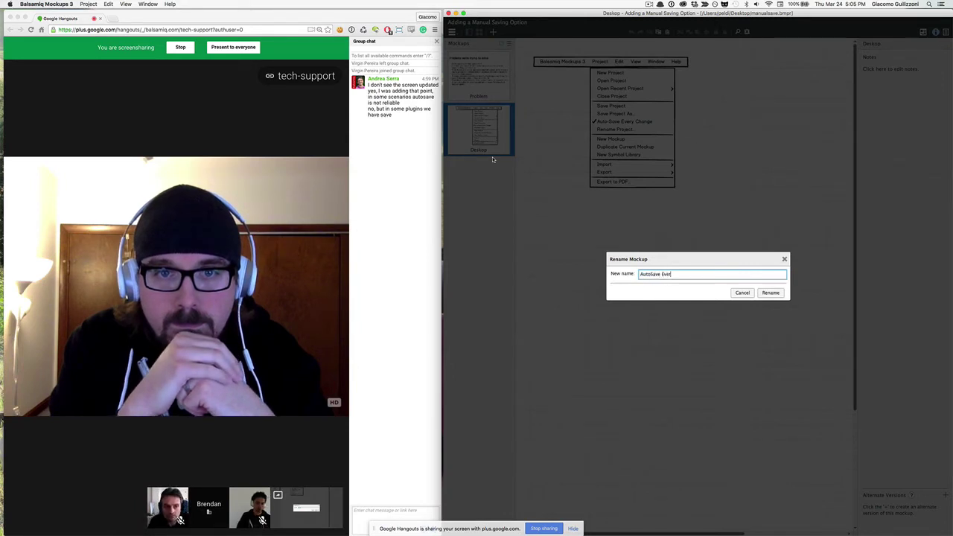
text(y change Checkmark)
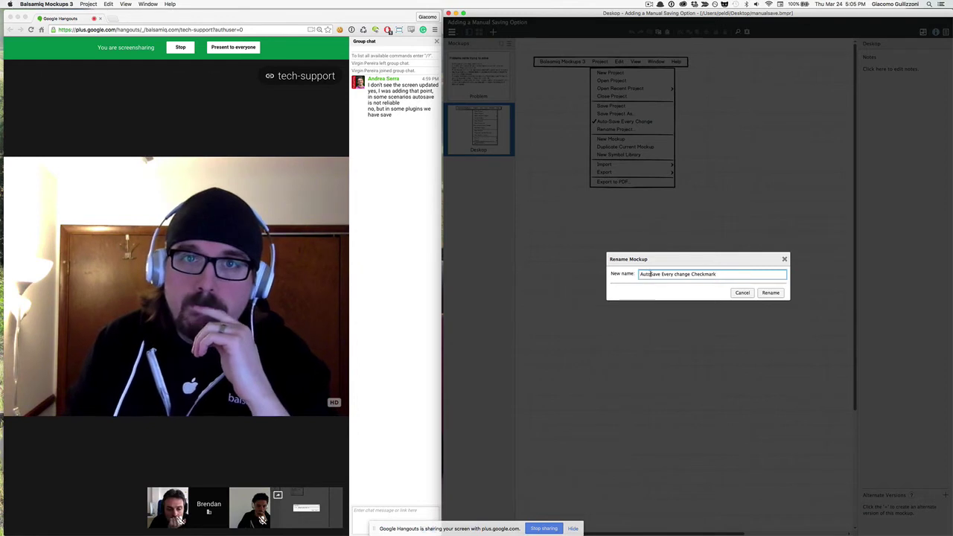
key(Return)
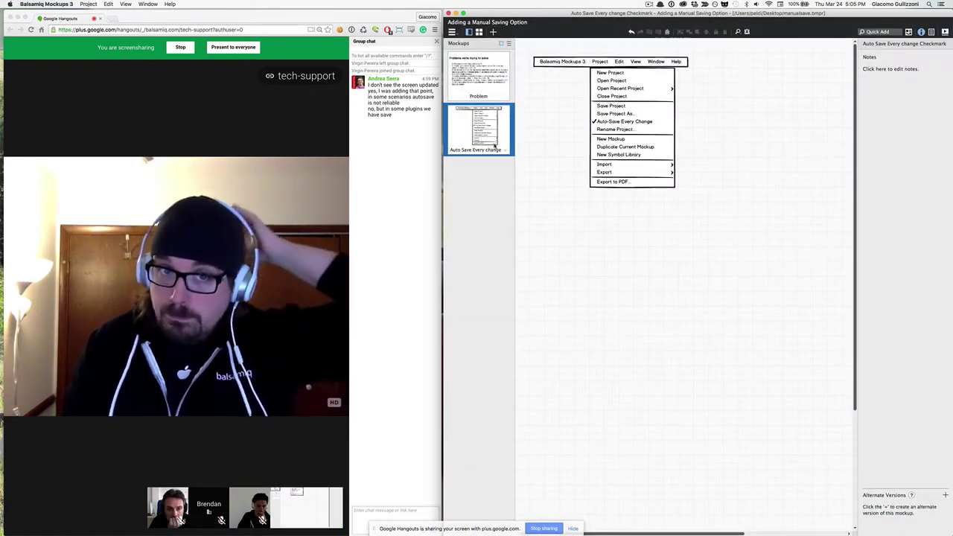
Create a new mockup in the project and name it Totally Give Up
click(493, 32)
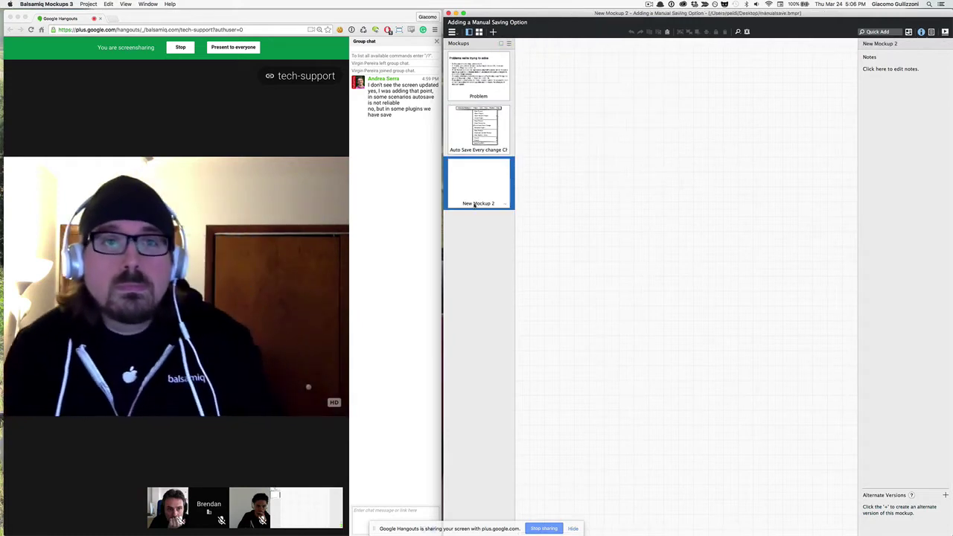
double_click(474, 204)
text(Totall)
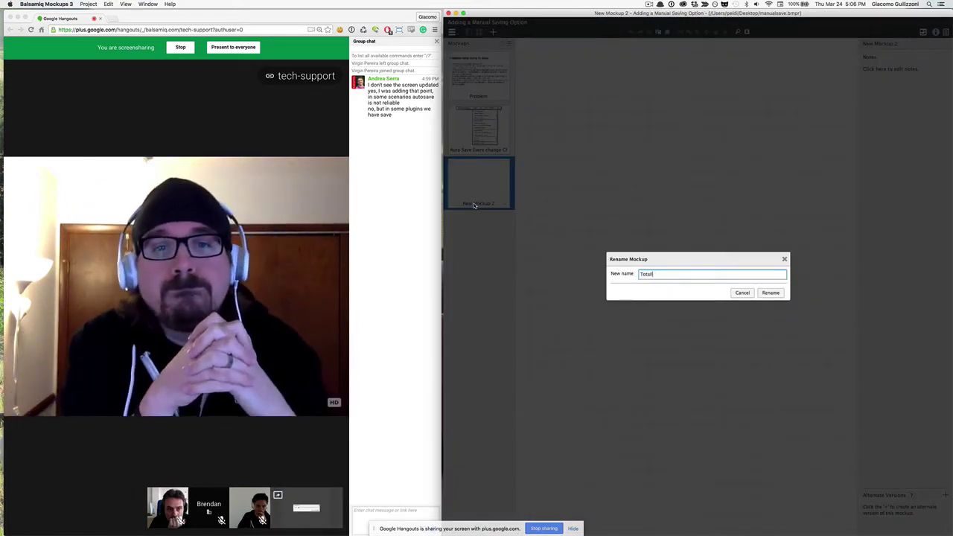
text(y Give Up)
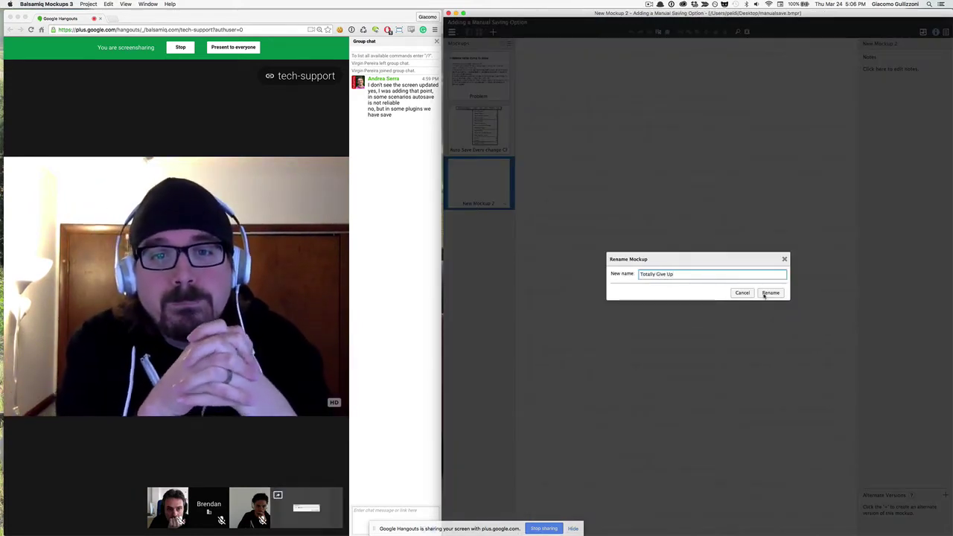
click(770, 293)
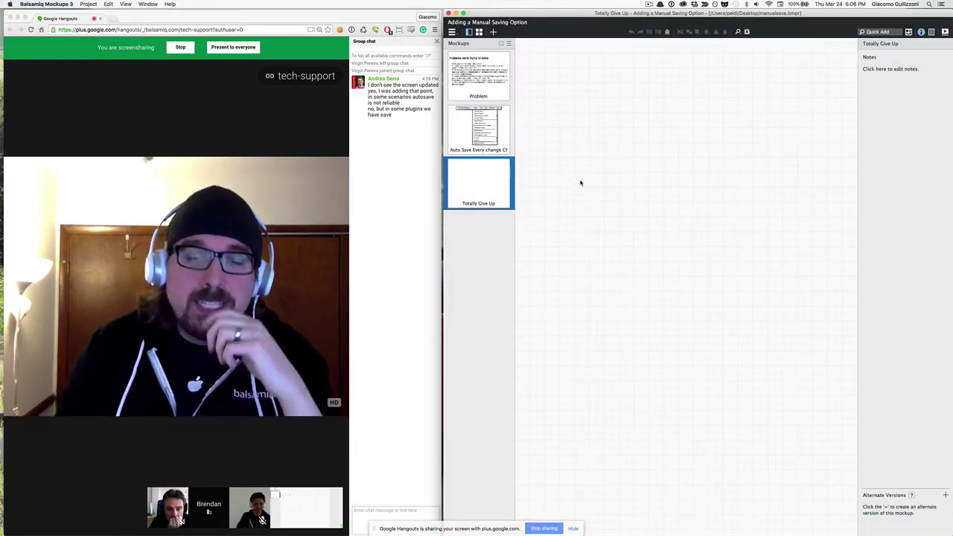
Add a Text control near the upper-left corner of the empty canvas, at about X 54, Y 114
text(te)
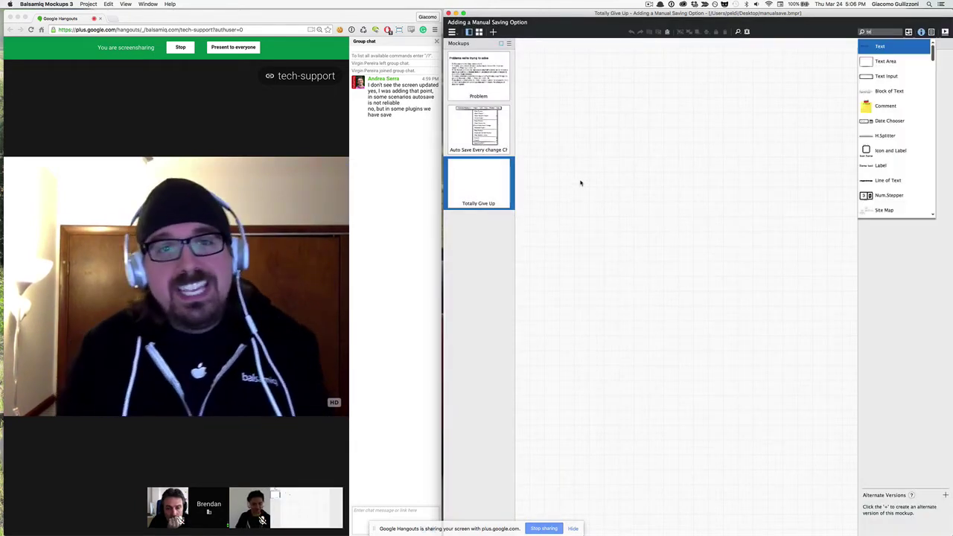
key(Return)
drag(561, 82, 564, 107)
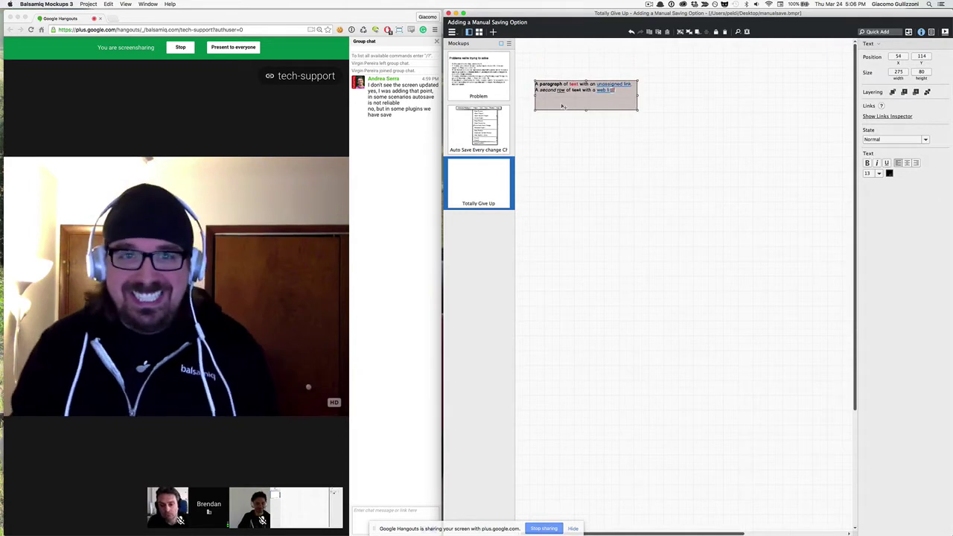
key(super+plus)
key(super+plus)
key(super+plus)
key(super+minus)
key(super+minus)
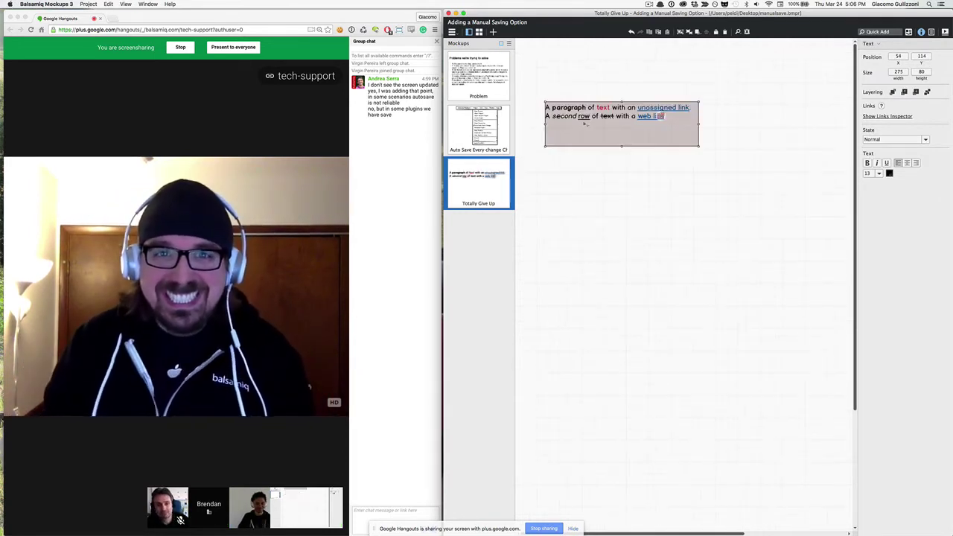
Replace the sample text with the bullet "forget auto-saving to the original, only auto-save in case of disaster recovery"
double_click(572, 130)
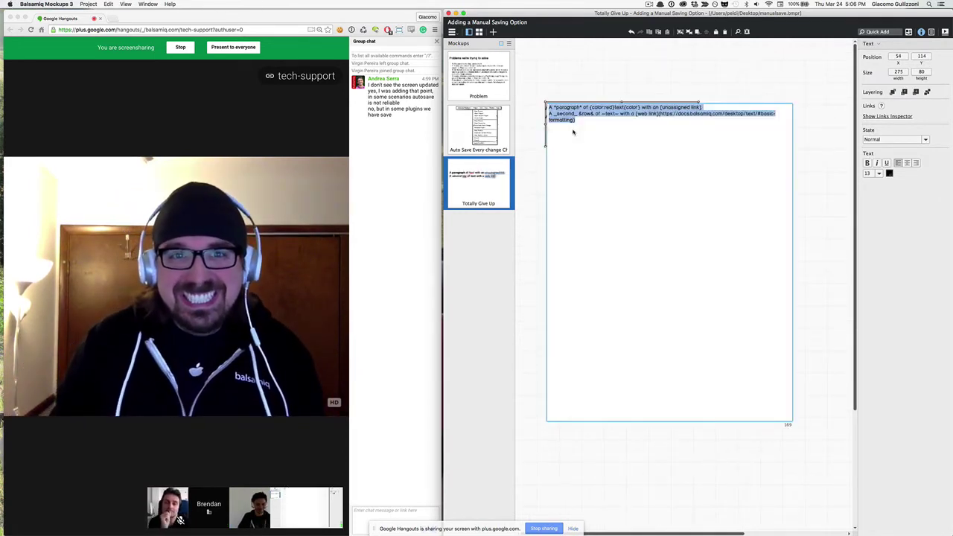
text(* forget )
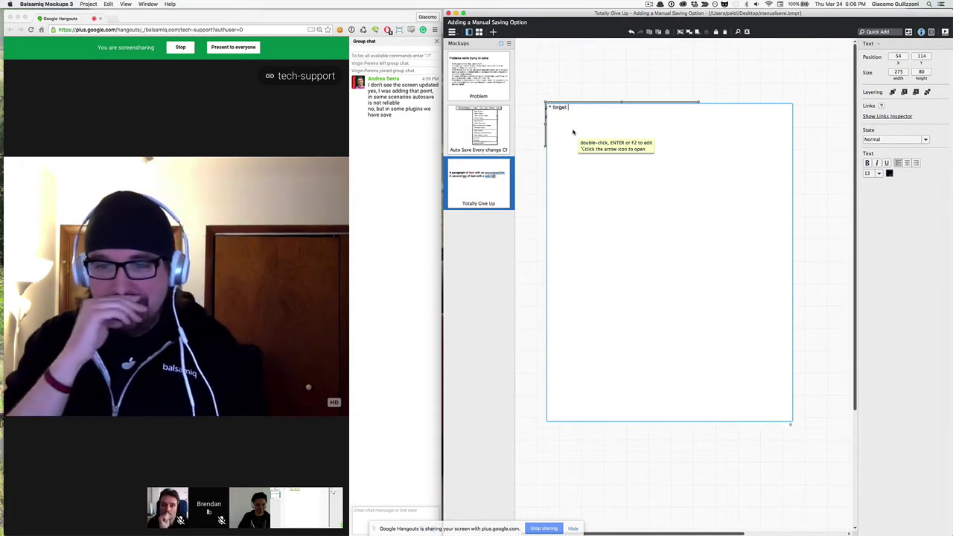
text(auto-saving to t)
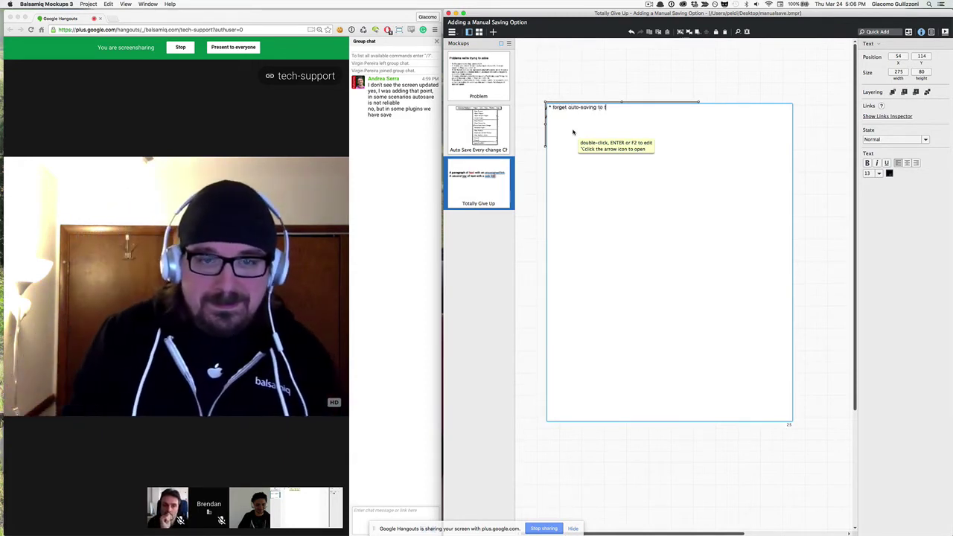
text(he original, only ou)
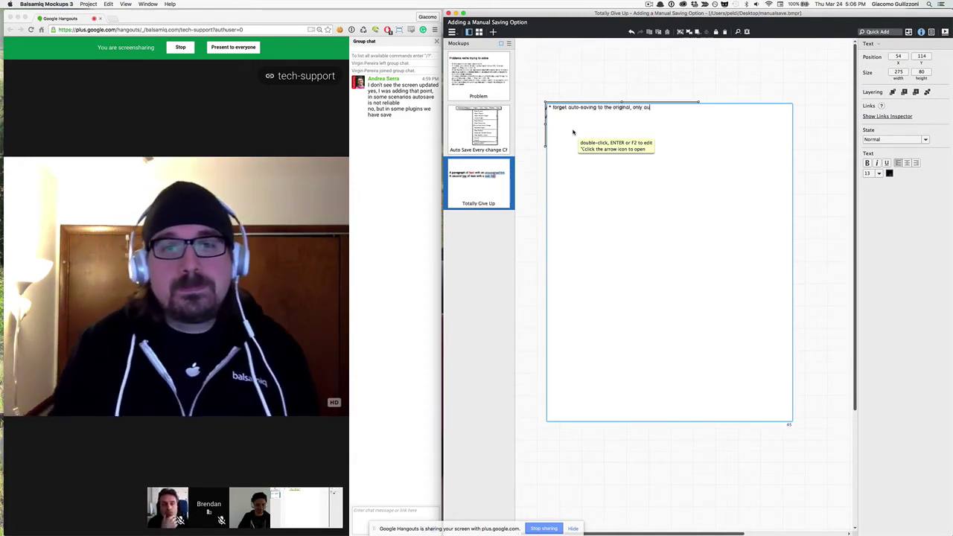
key(BackSpace)
key(BackSpace)
text(auto-sa)
text(ve in c)
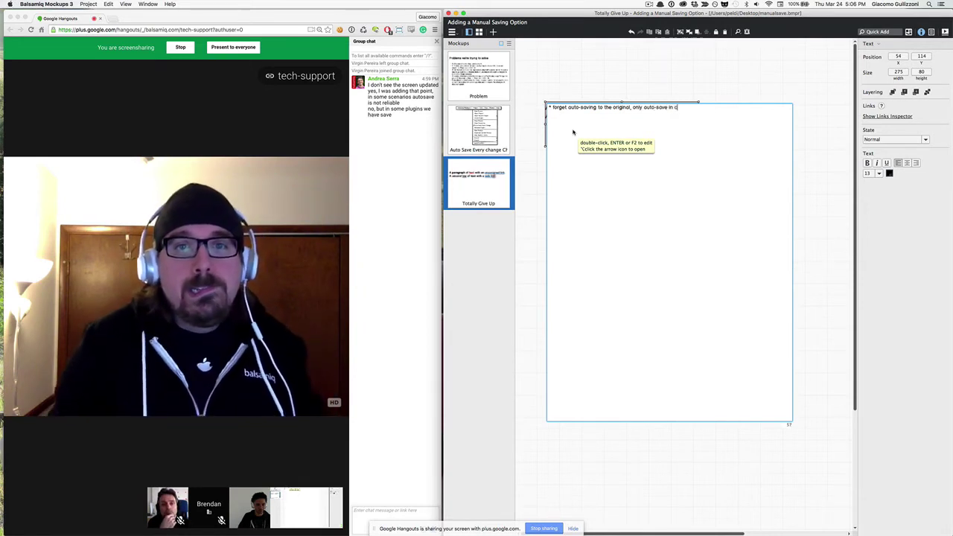
text(ase of disa)
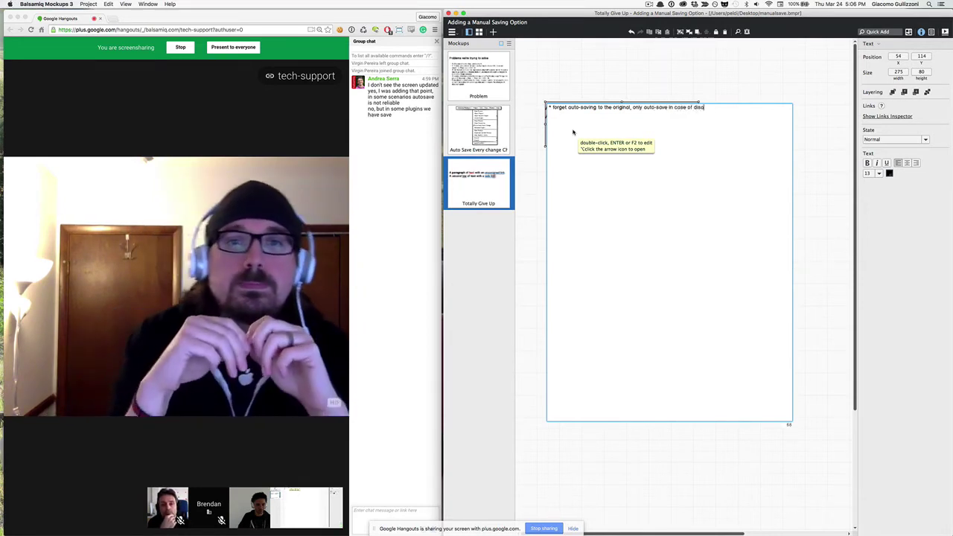
text(ster recovery)
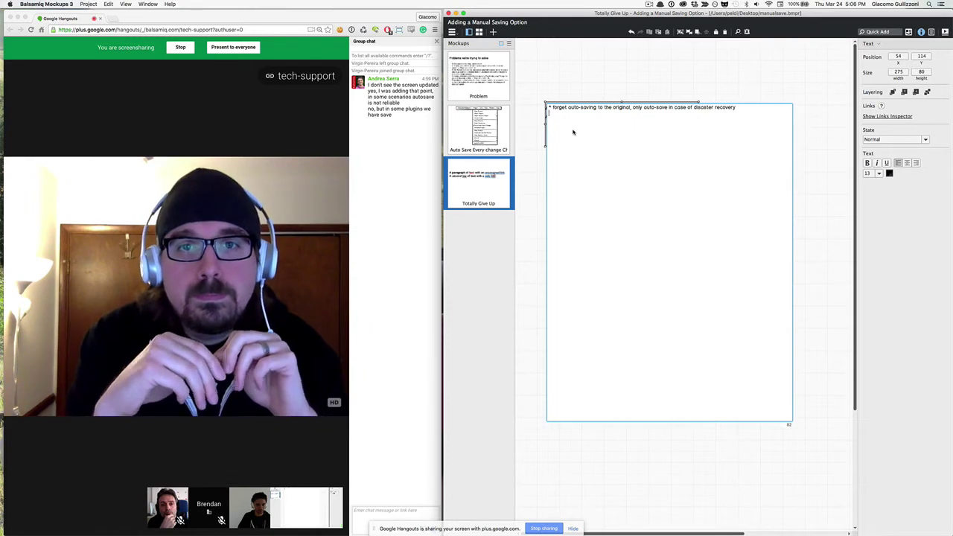
Add the bullets "people have to save manually" and "what happens when you quit?" and finish editing the text
key(Return)
text(*)
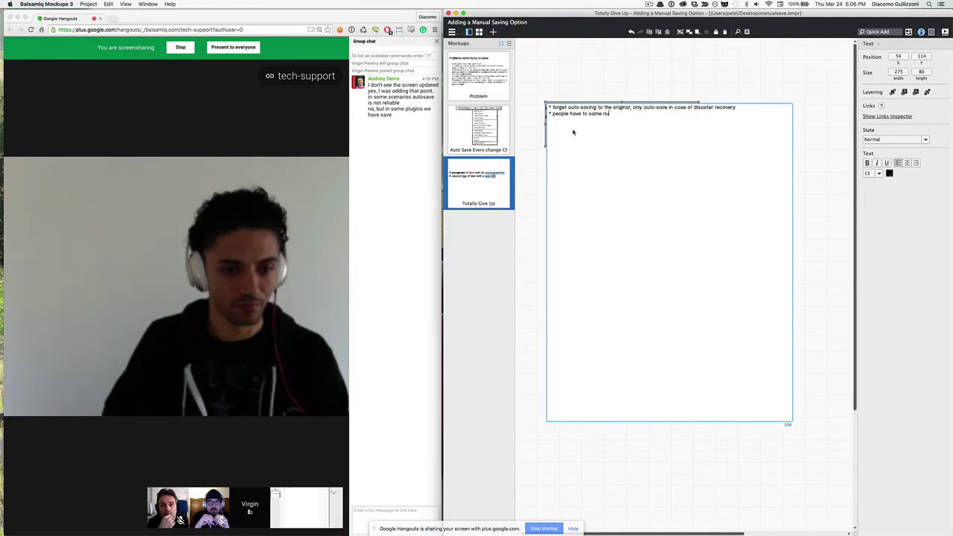
text(anual )
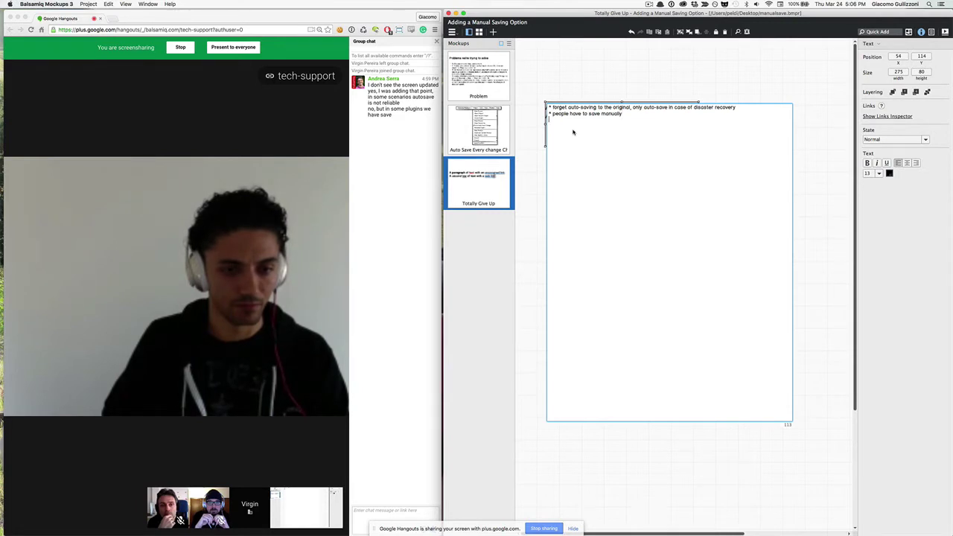
text(*)
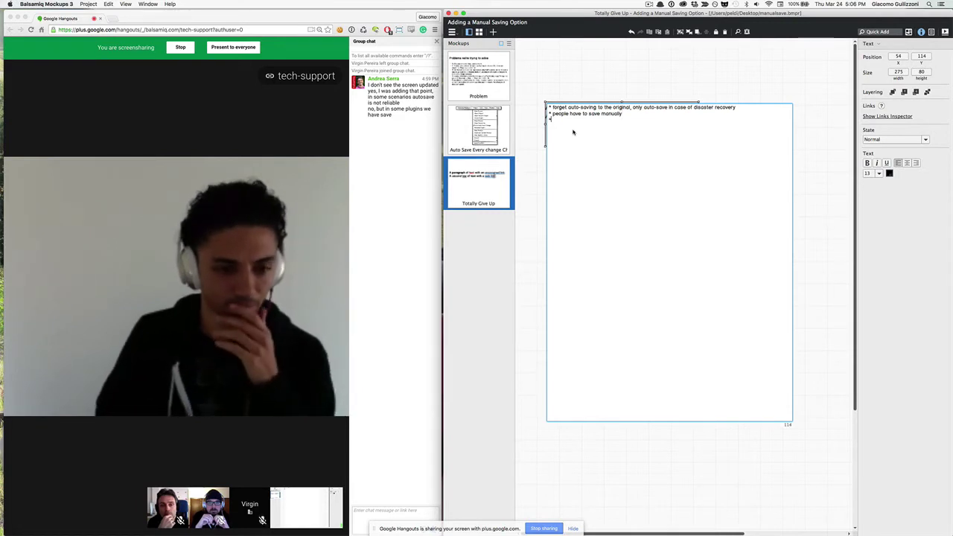
text( who)
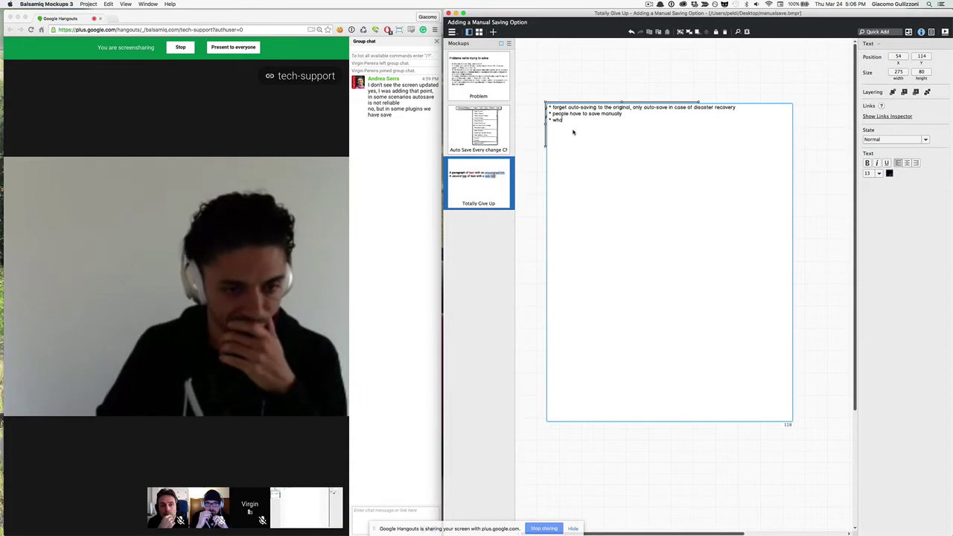
key(BackSpace)
text(at happens when you quit)
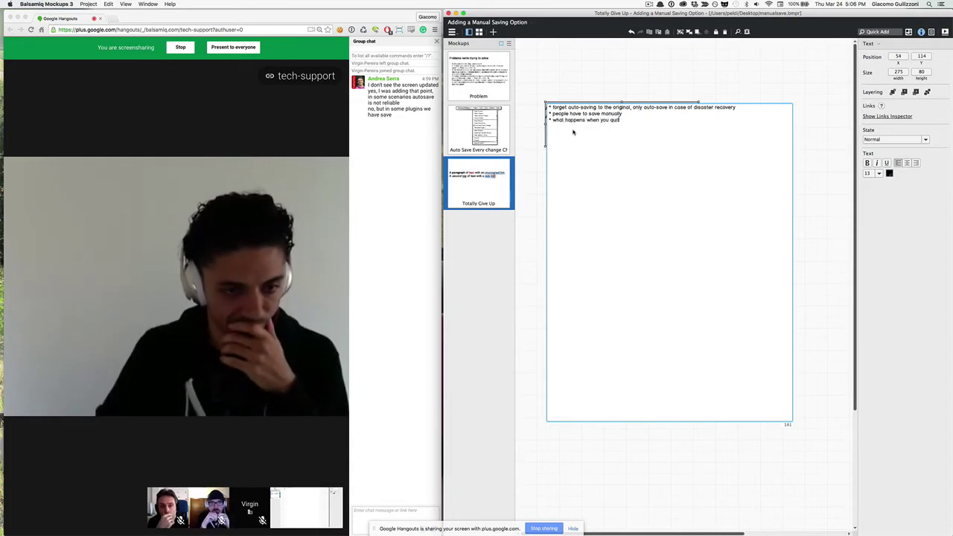
text(?)
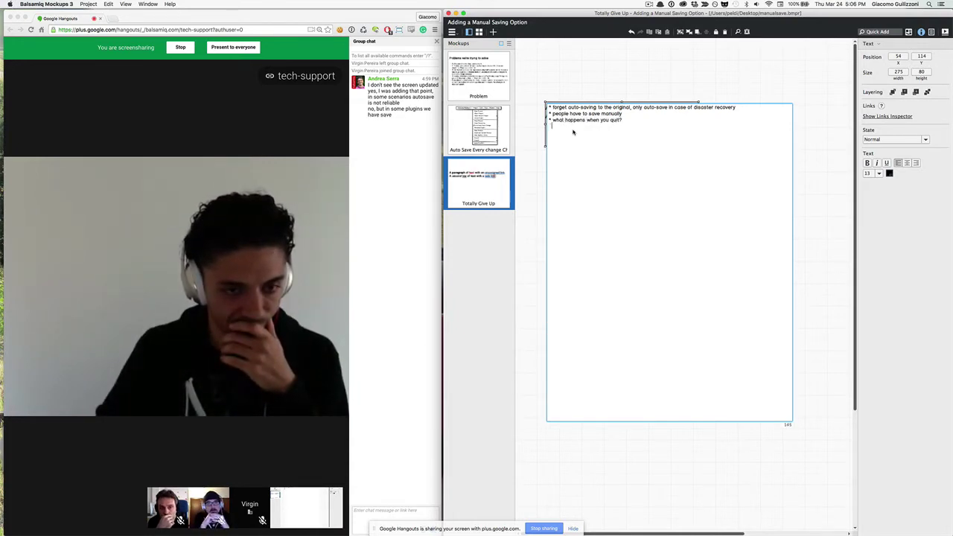
key(BackSpace)
key(BackSpace)
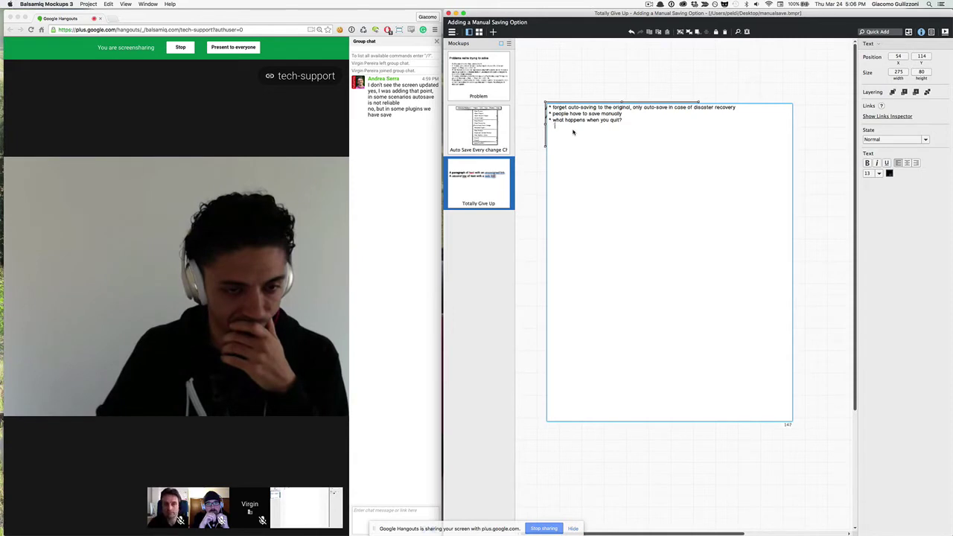
key(ctrl+Return)
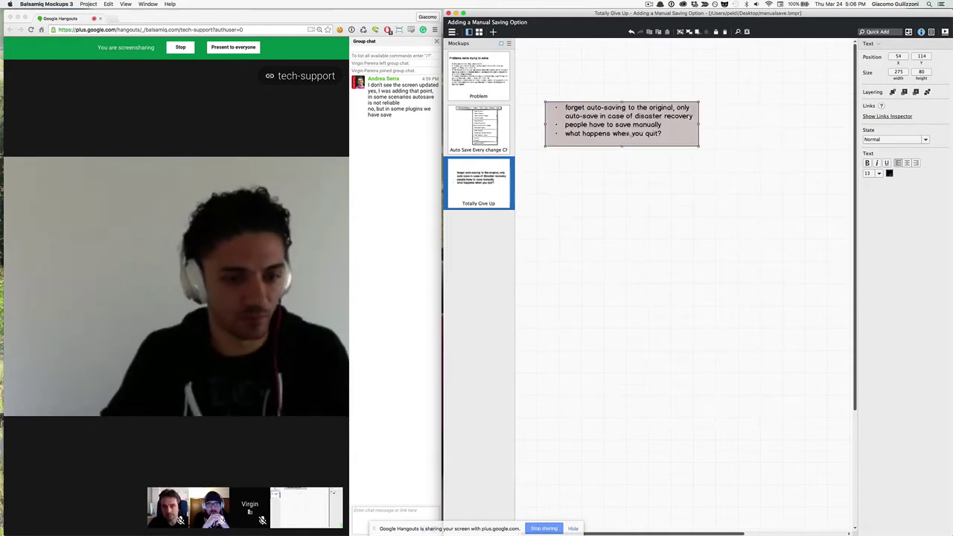
Move the bullet list to about X 30, Y 81, widened to about 502 pixels, and place a duplicate below it
drag(629, 135, 616, 117)
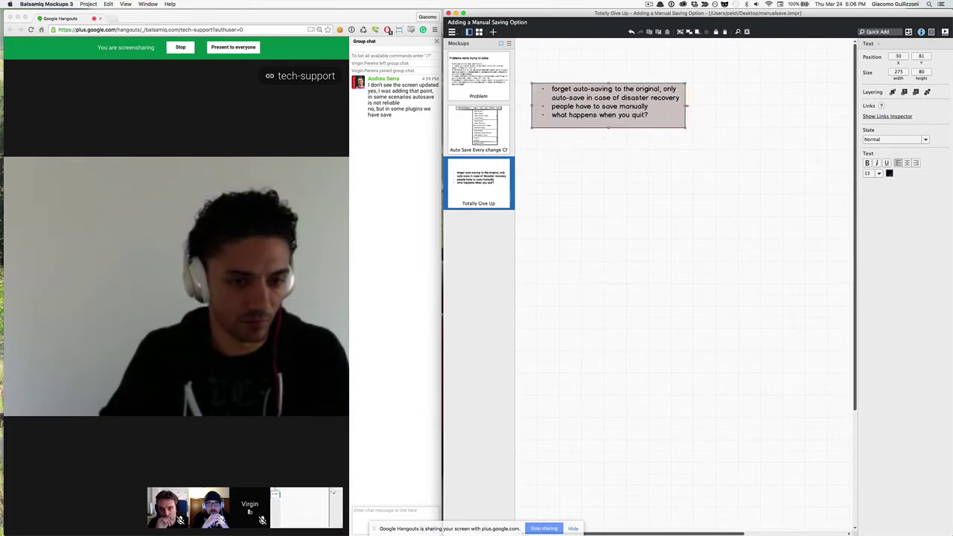
drag(685, 105, 812, 105)
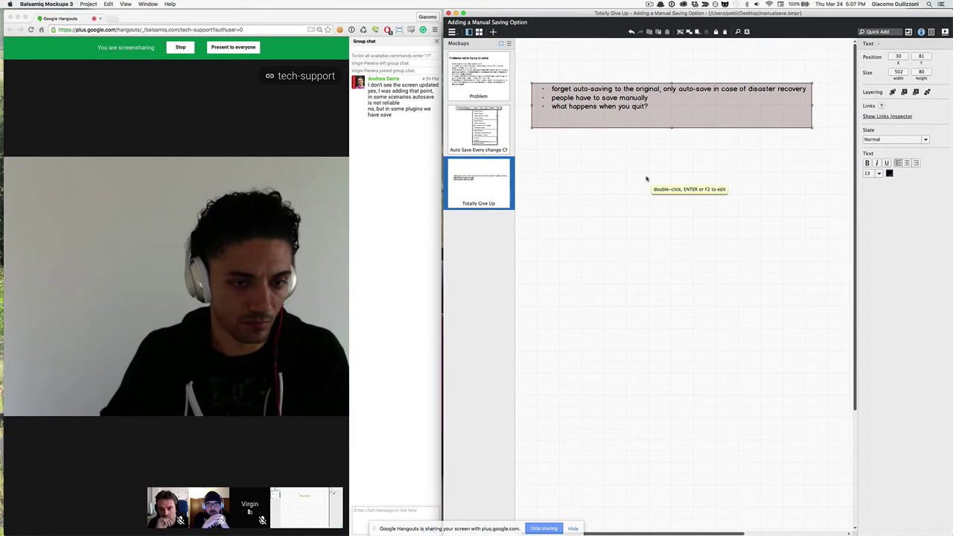
key(ctrl+d)
drag(646, 123, 645, 250)
Replace the duplicate's text with the bullet "1. do nothing, just quit and on restart use a "backup" / internal copy"
double_click(623, 212)
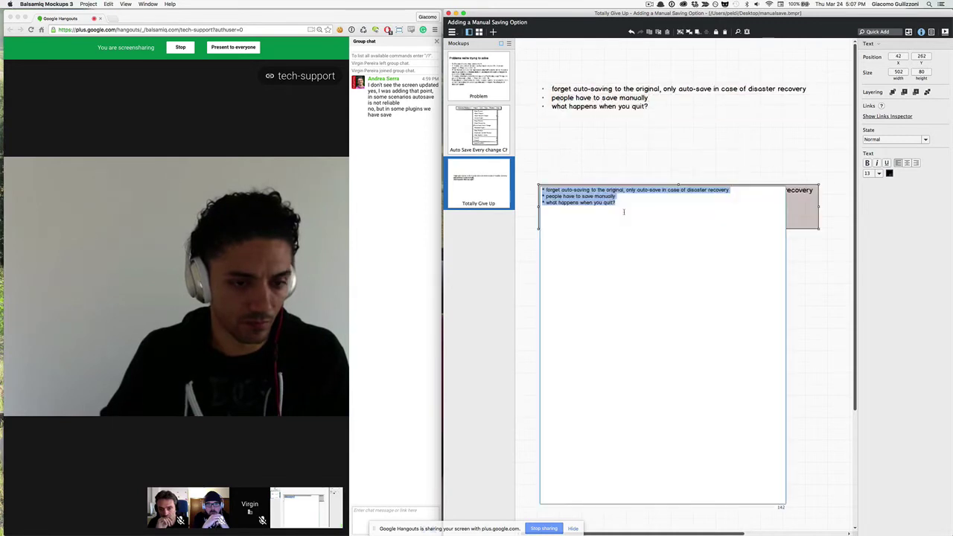
text(* fo)
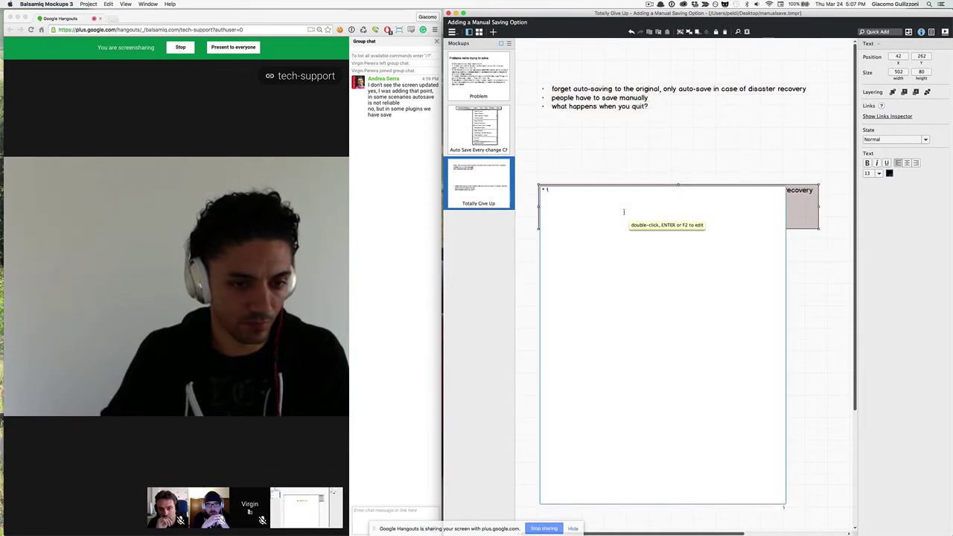
text(o nothing, just quit and on re)
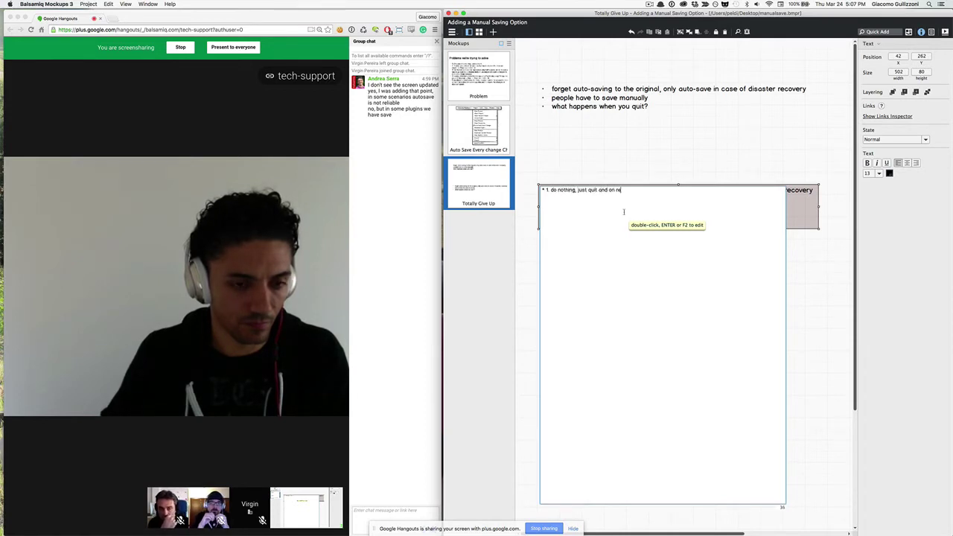
text(start use a "backup" / internal copy)
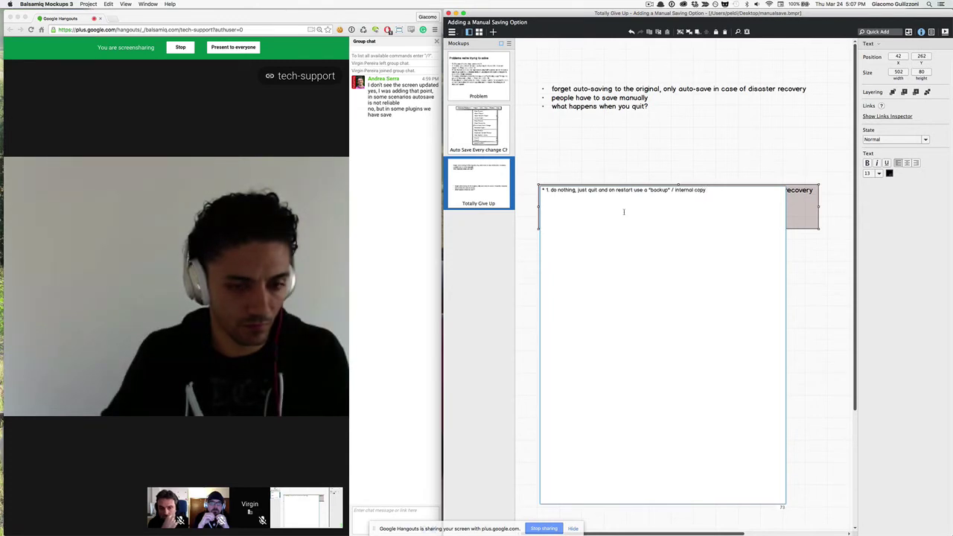
Extend option 1 with "and mark it dirty (basically you find what you left off)"
text(w)
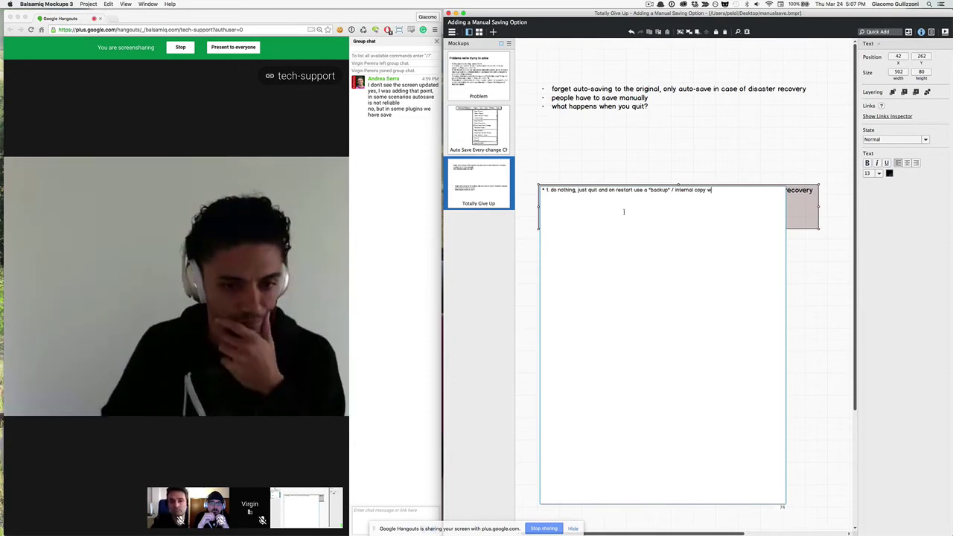
key(BackSpace)
text(and mark it )
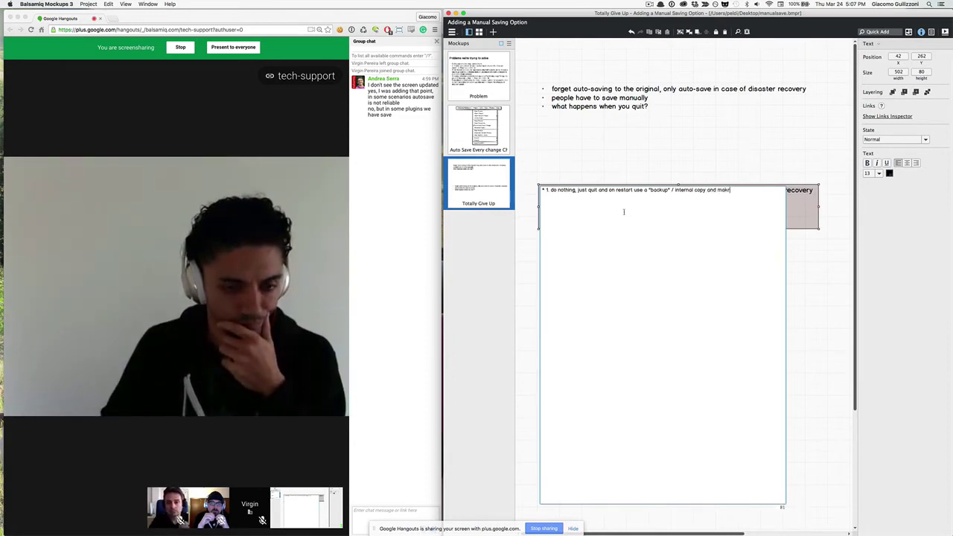
text(dirty ()
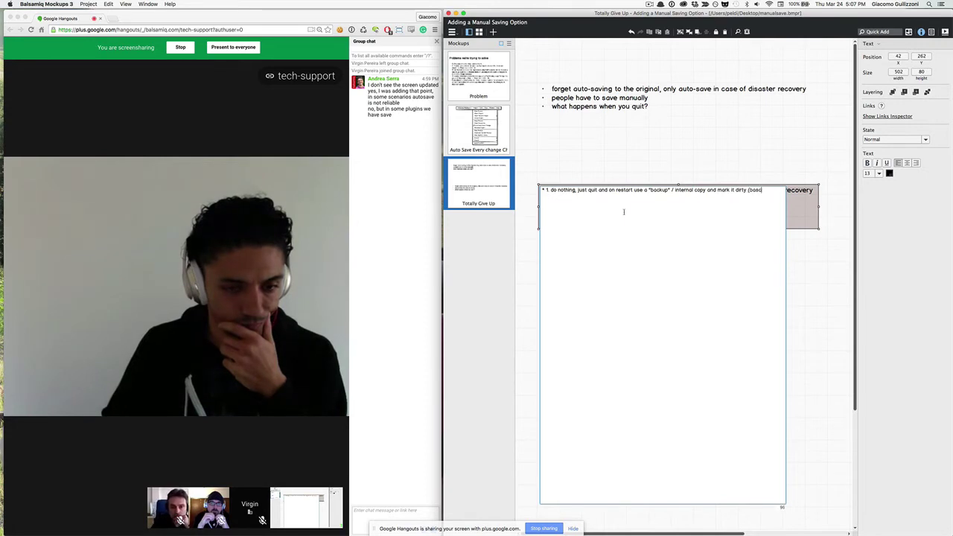
text(basically you find)
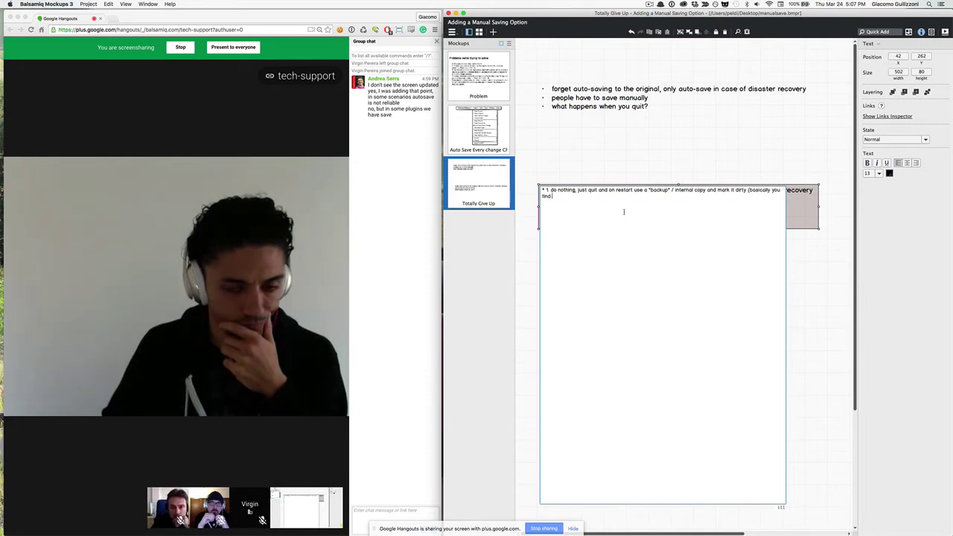
text( what you le)
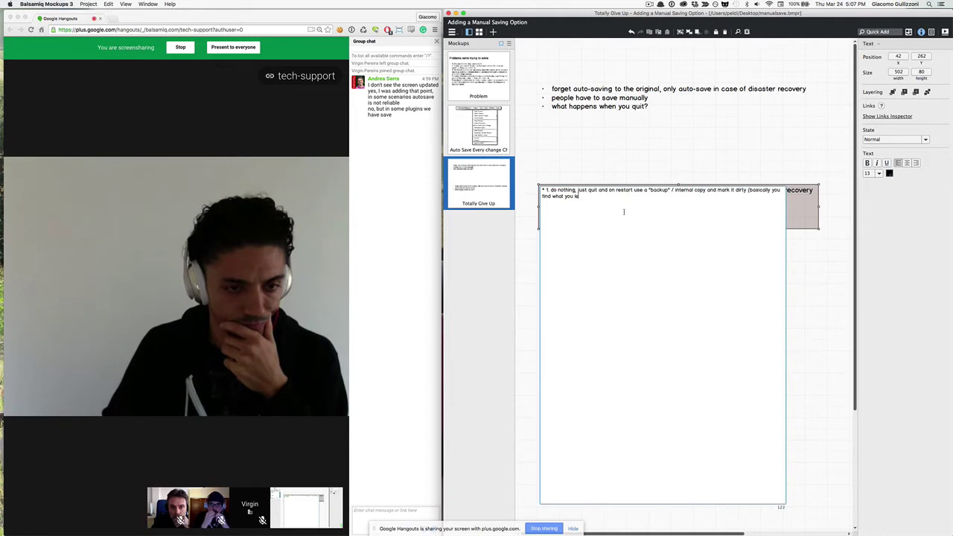
text(ft off))
Add a second bullet reading "2. ask to save each dirty project on quit" beneath option 1
text(*)
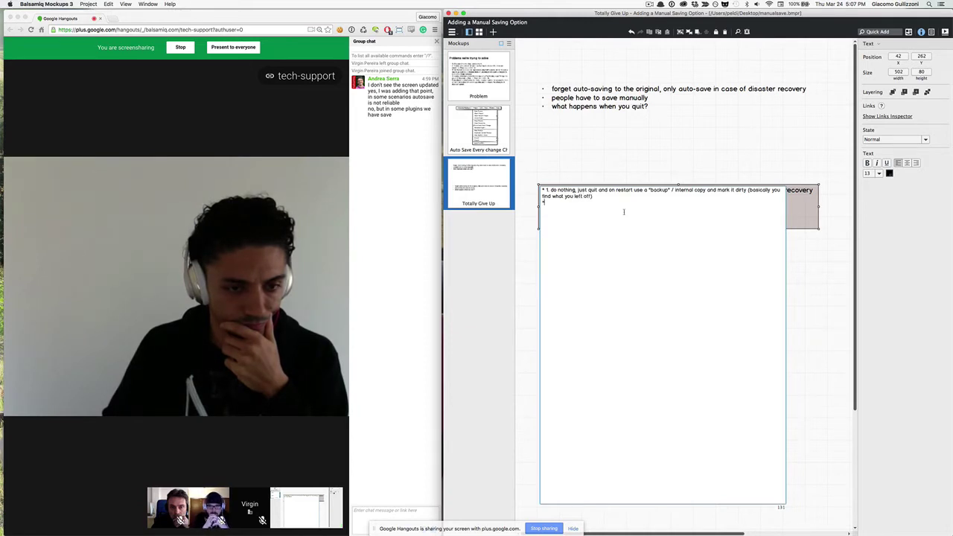
text( 2.)
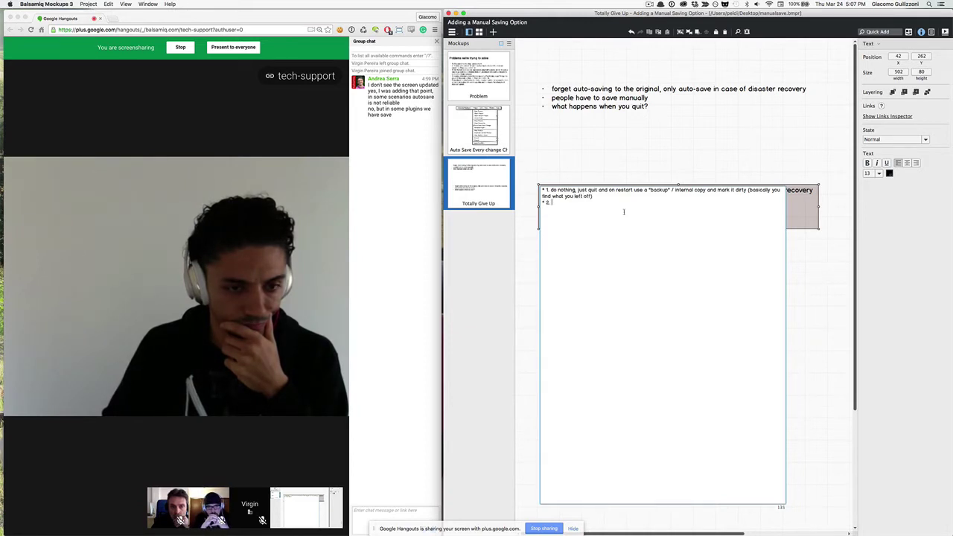
text( ask to s)
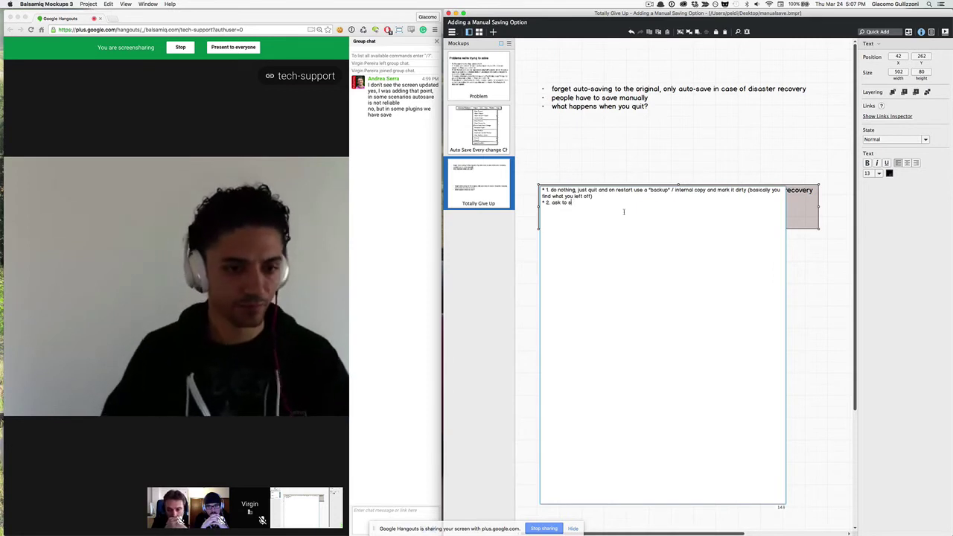
text(ave each d)
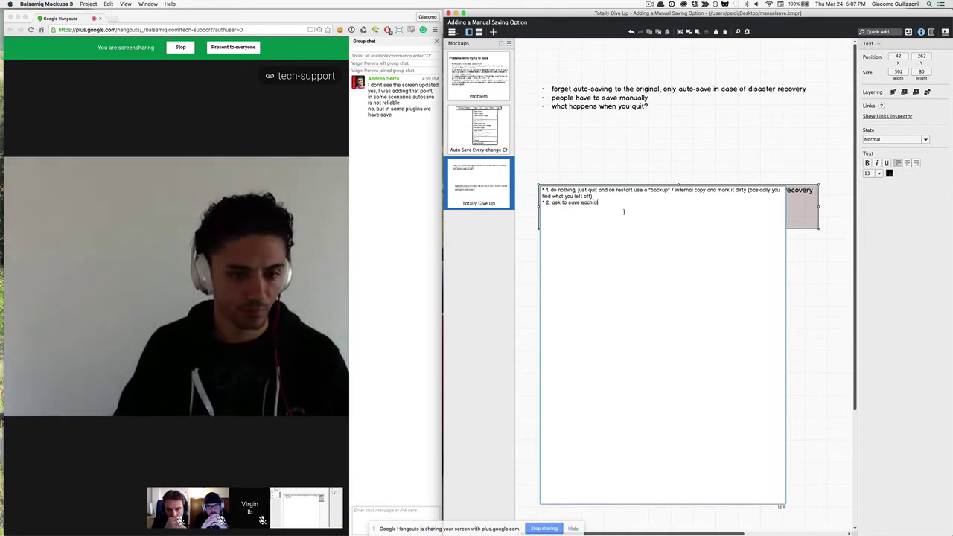
text(irty proje)
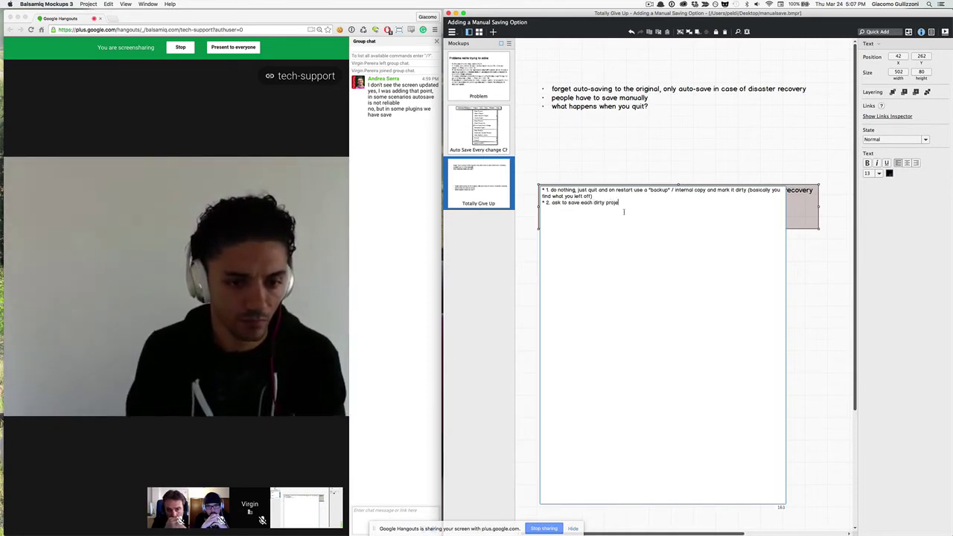
text(ct on quit)
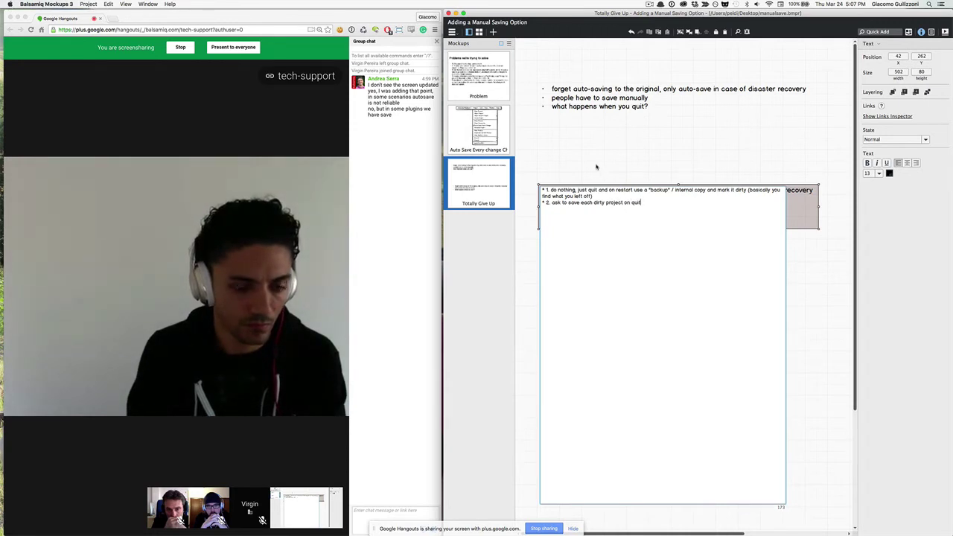
Narrow the options list from its left edge to about 435 pixels wide, starting at about X 109
key(ctrl+Return)
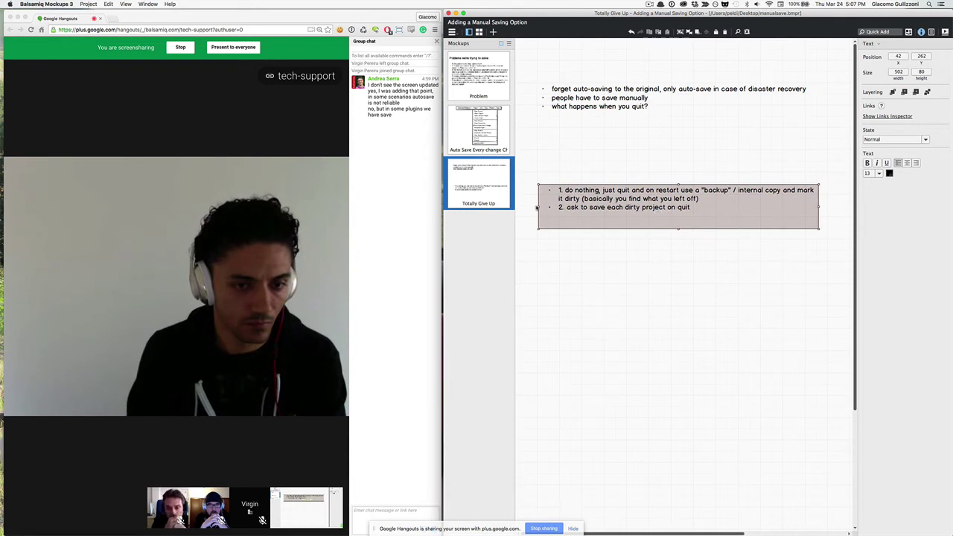
drag(539, 206, 577, 206)
Add the bullet "3. automatically save all dirty project before quitting" and move the options list up to about X 79, Y 141
double_click(702, 202)
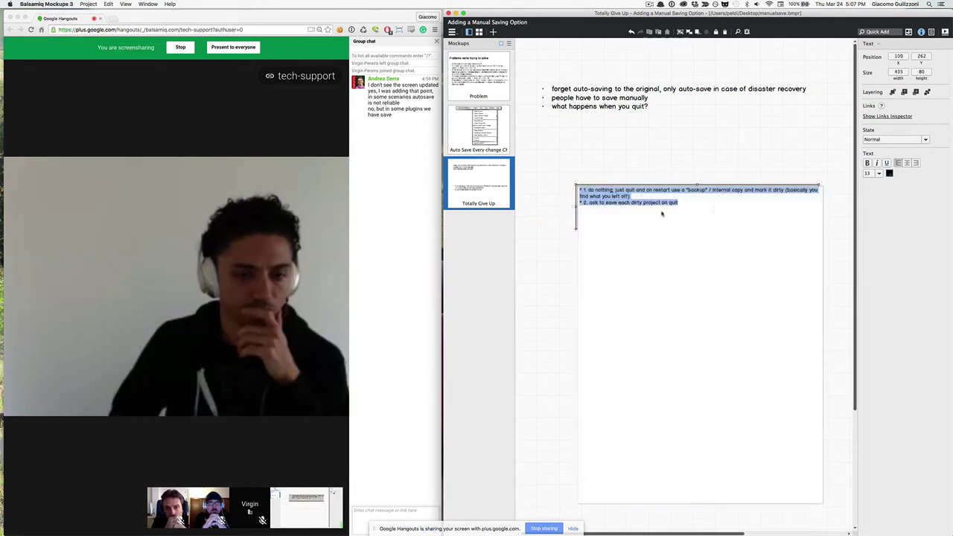
click(702, 202)
key(Return)
text(*)
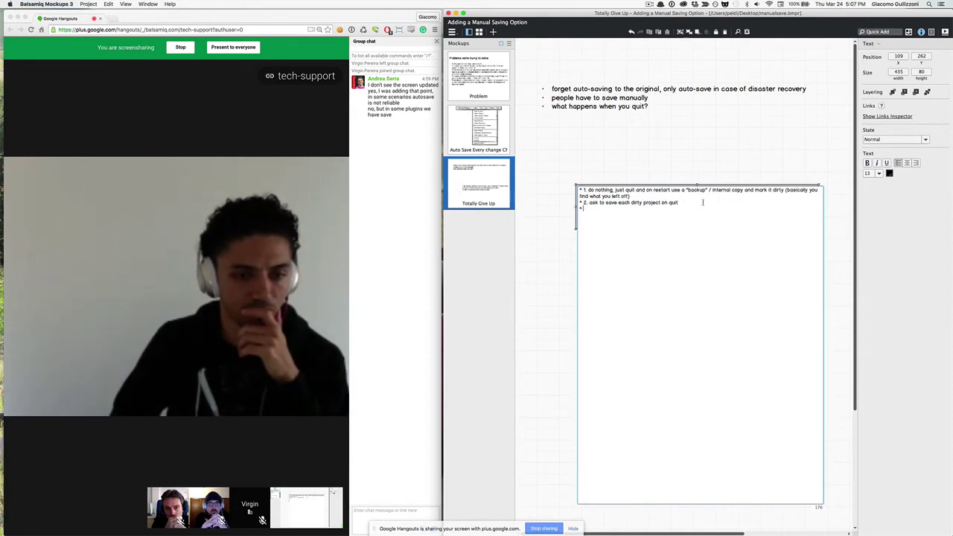
text(3. qui)
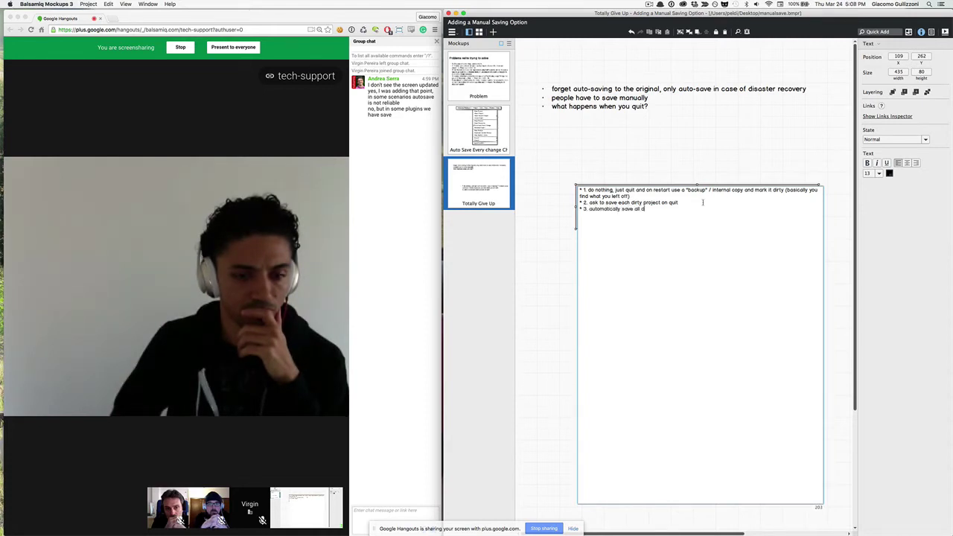
text(rty)
key(BackSpace)
key(BackSpace)
key(BackSpace)
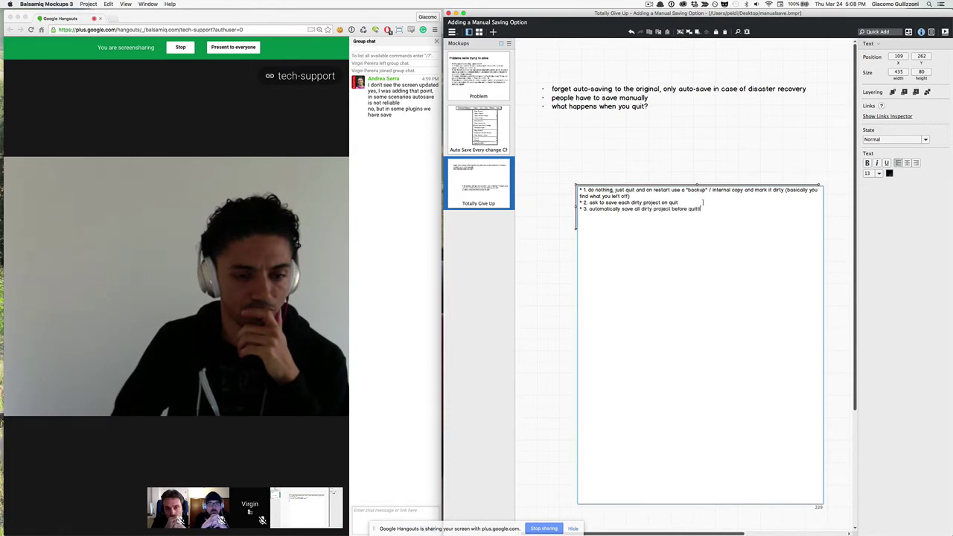
key(ctrl+Return)
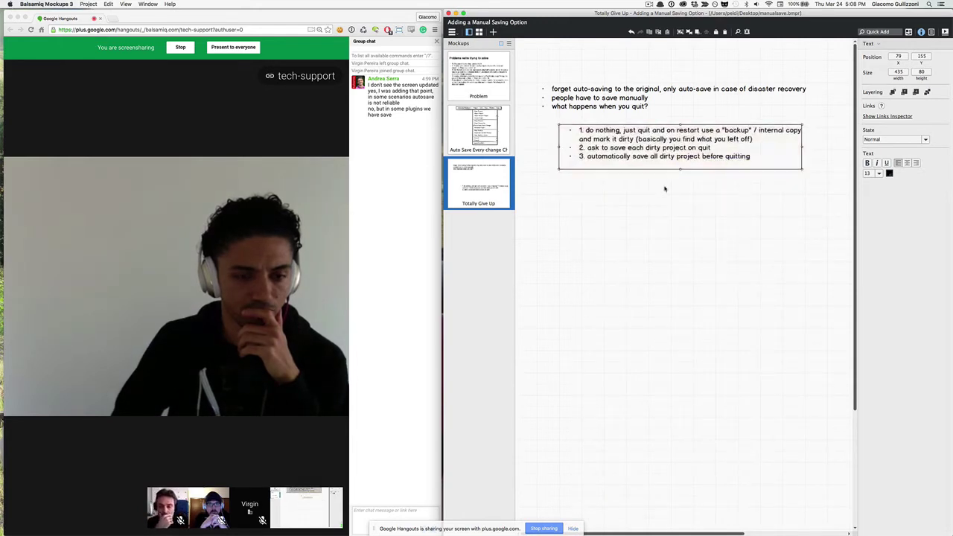
drag(655, 158, 655, 150)
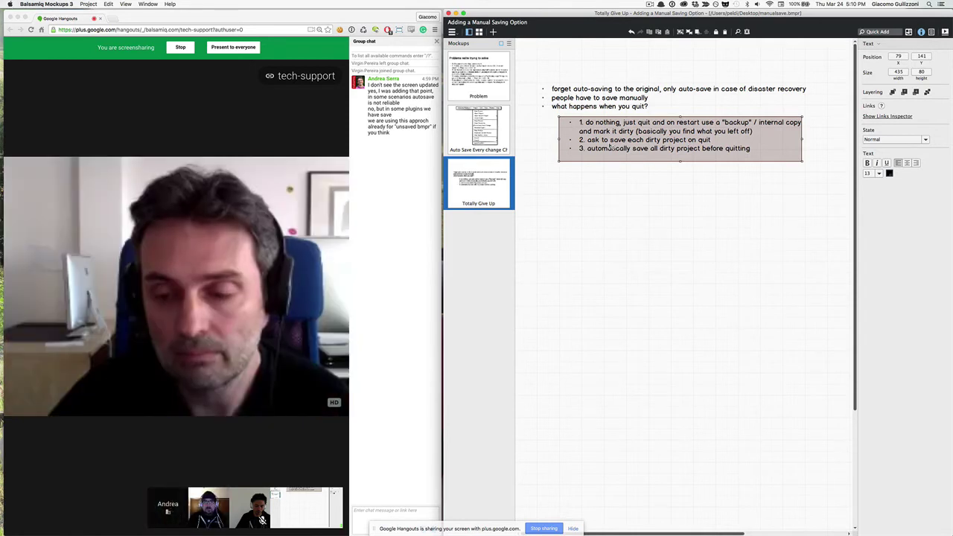
Duplicate the options list and place the copy below it at about X 87, Y 301
double_click(608, 147)
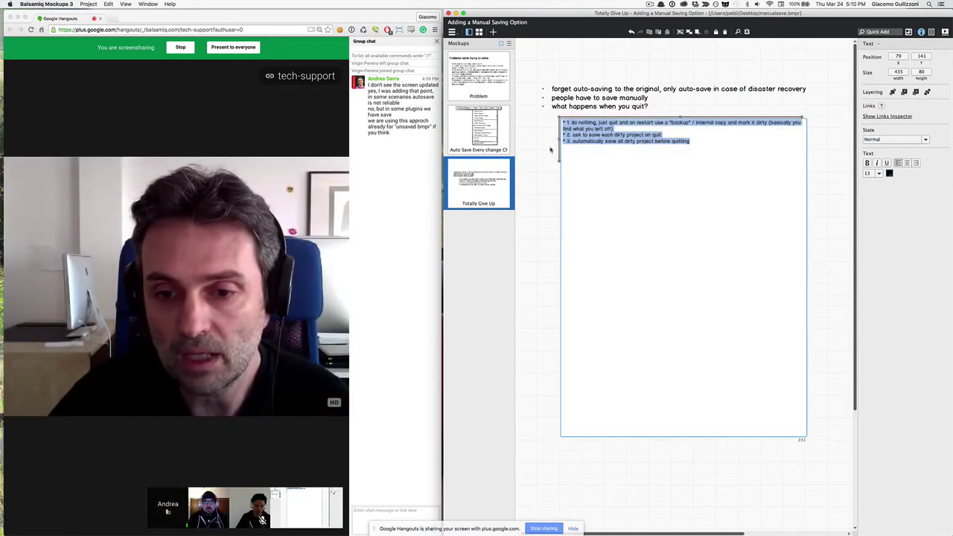
key(Escape)
key(super+d)
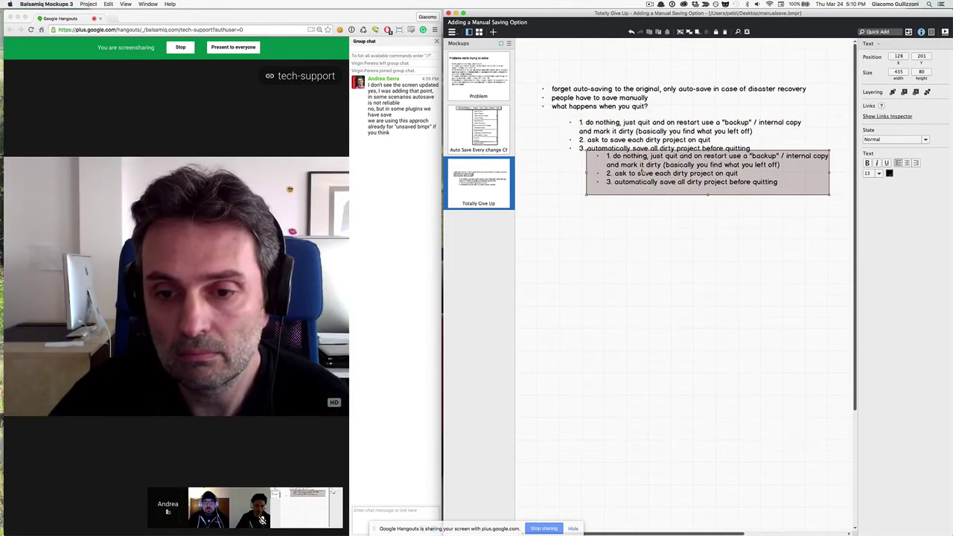
drag(641, 171, 618, 226)
Replace the duplicate's text with "on restart by double-clicking, load the unsaved version if it was there, not the old version"
double_click(619, 226)
text(on re)
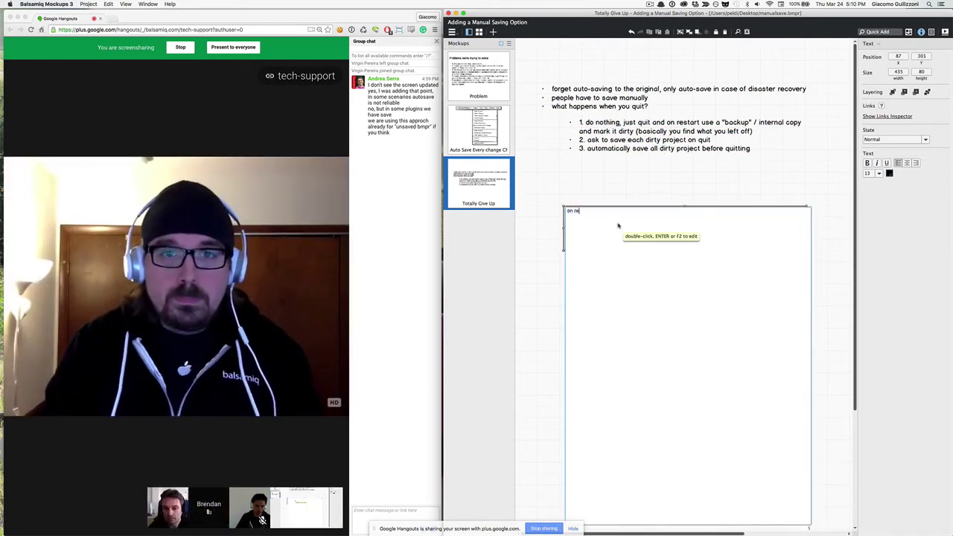
text(start by doub)
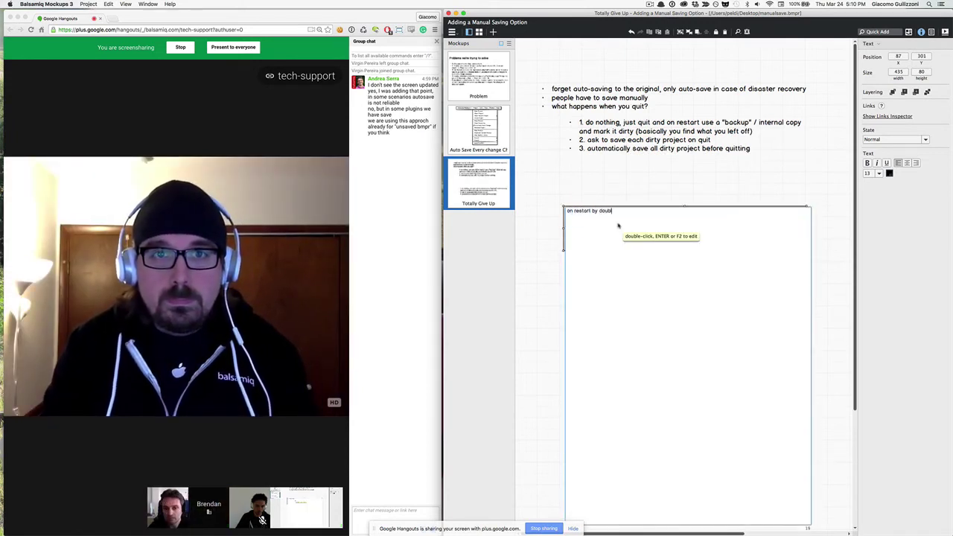
text(le-clicking,)
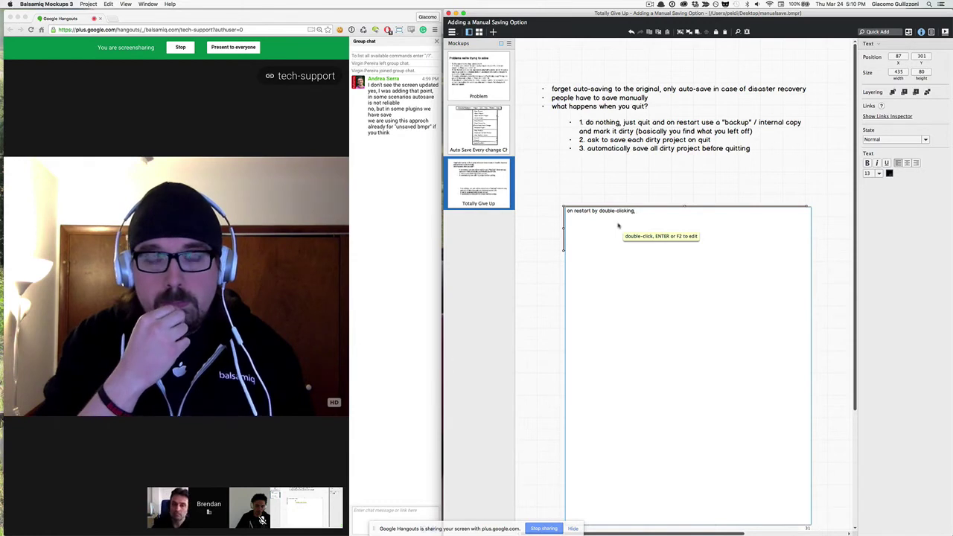
text( (oad the un)
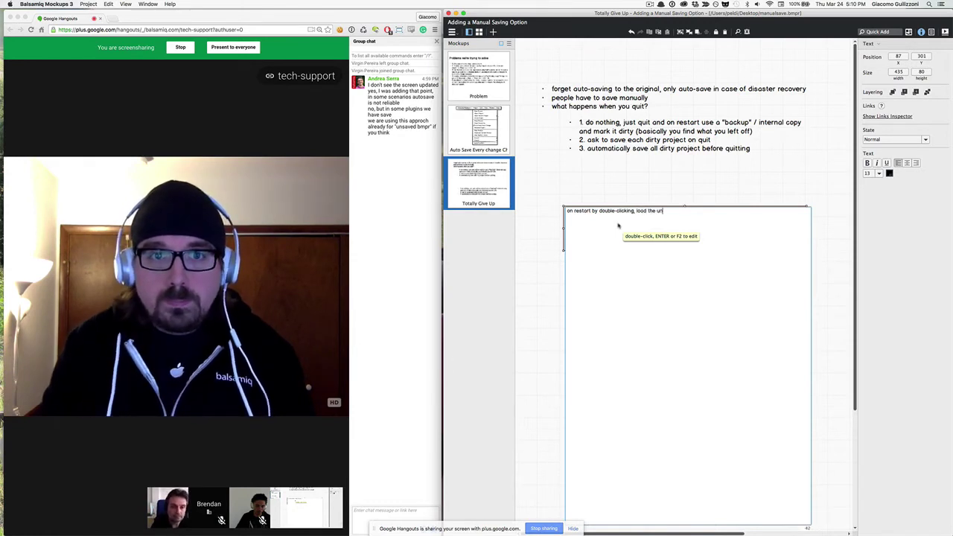
text(save)
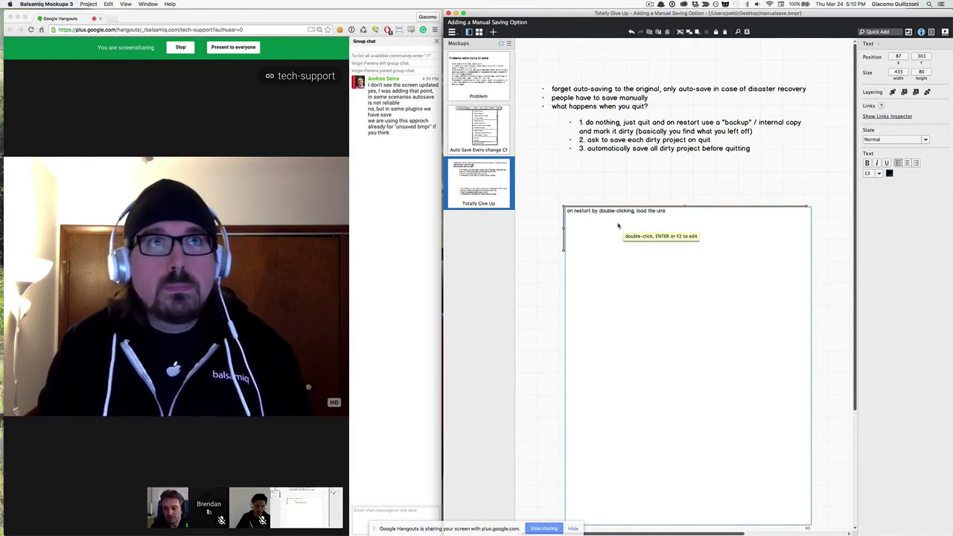
text(d version )
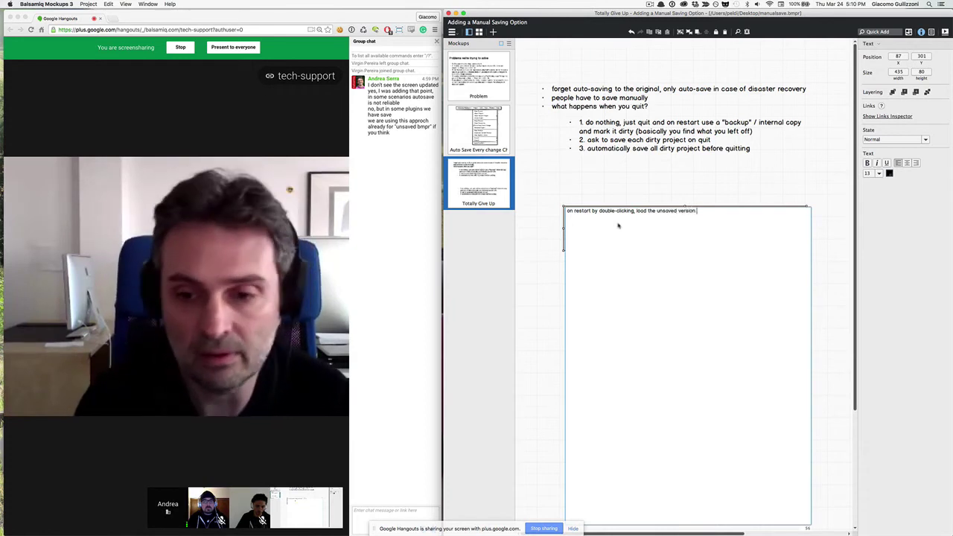
text(if it was there, not f)
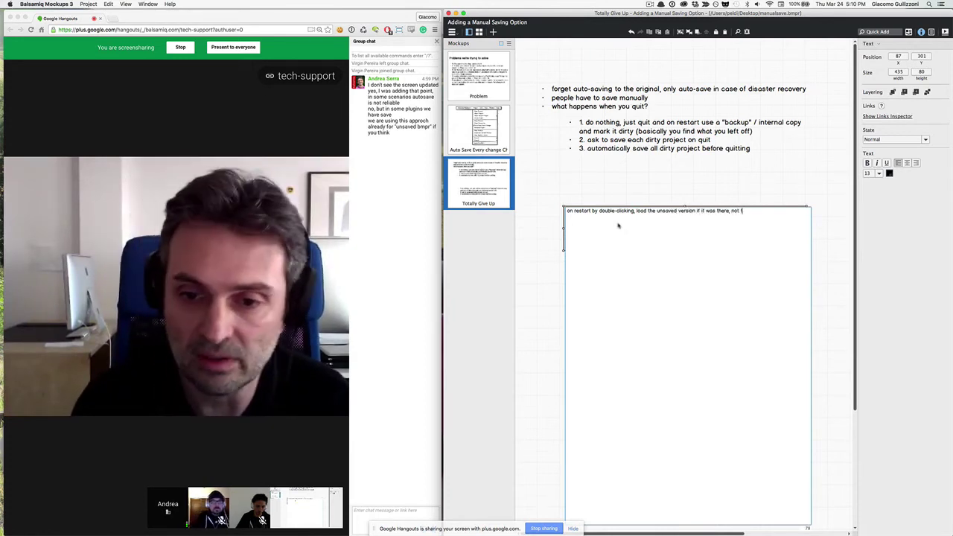
key(BackSpace)
text(the)
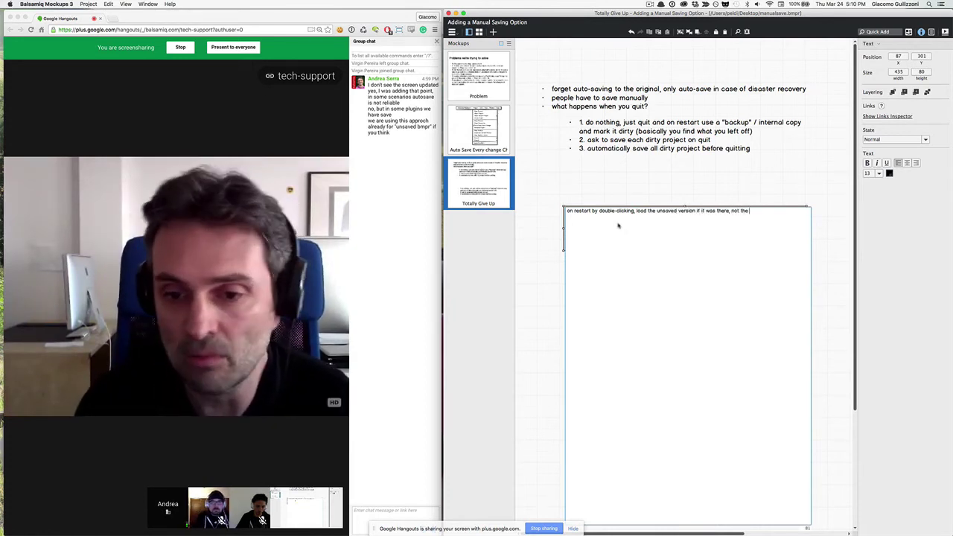
text( old version)
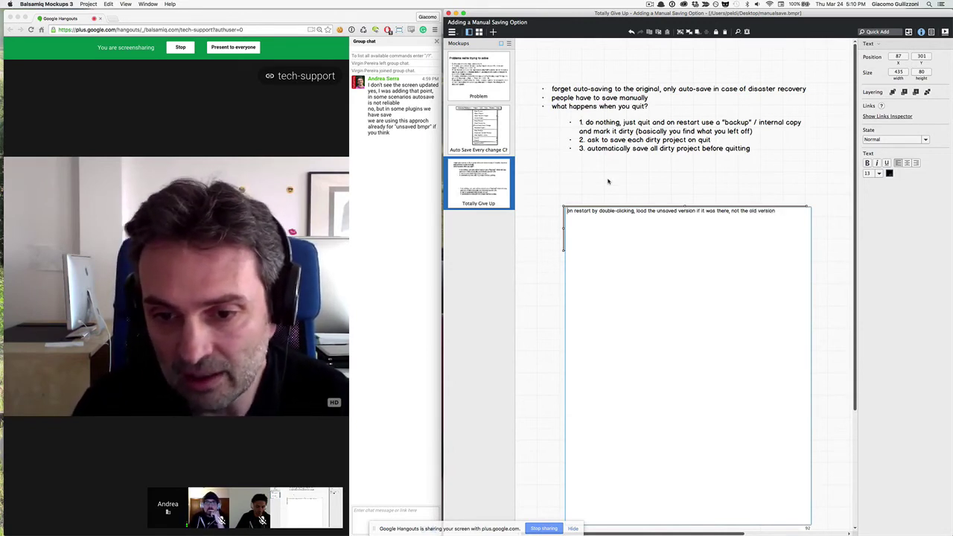
Prefix the note with the bold lead-in "to rememember for option 1:" and move it to about X 30, Y 284
key(super+Up)
text(* to remember to )
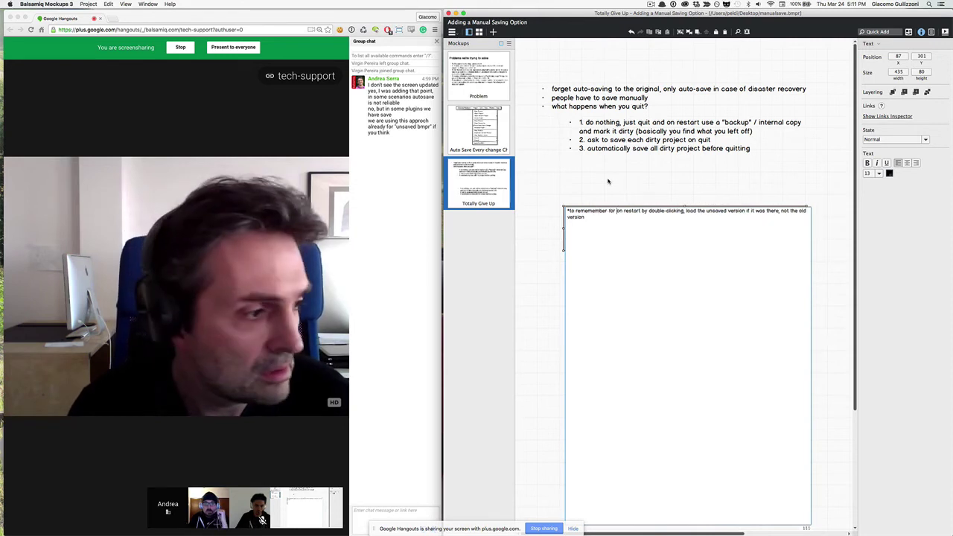
text(r option 1*:)
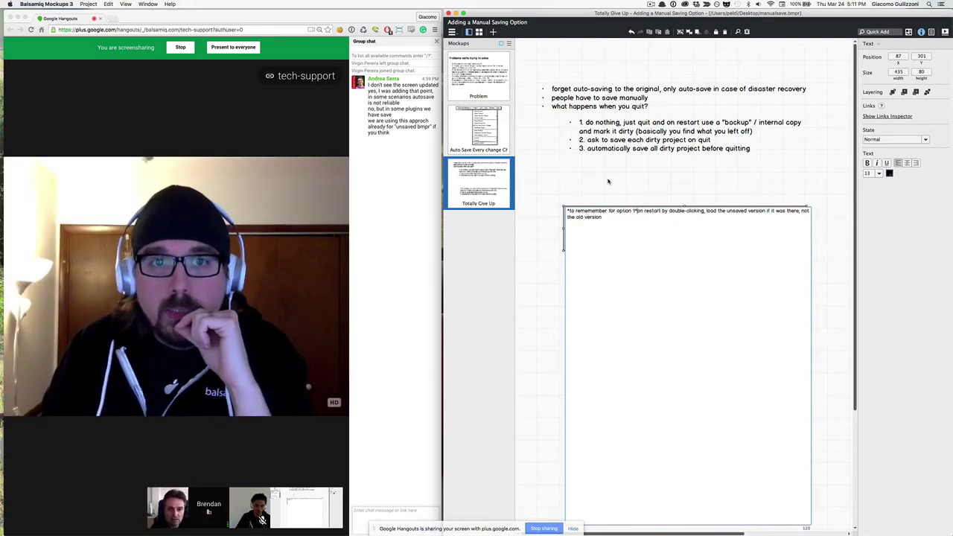
key(super+Return)
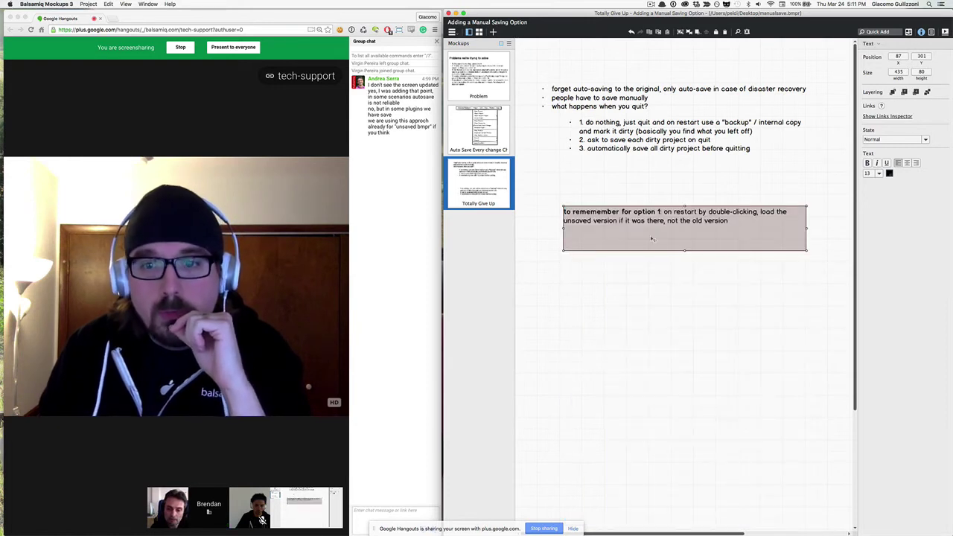
drag(650, 239, 621, 230)
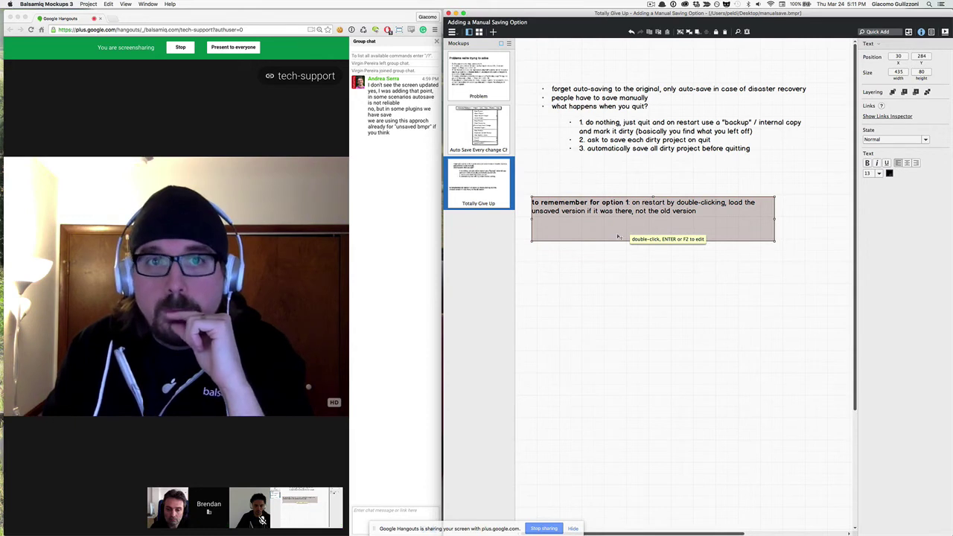
Insert the bullet "reload from disk" above "what happens when you quit?" and move the upper list up to about Y 61
double_click(614, 140)
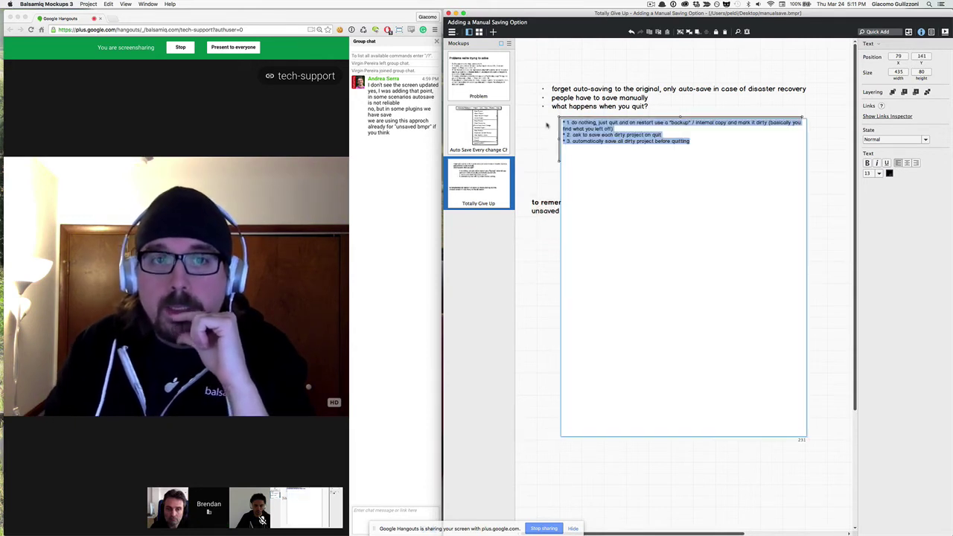
key(Escape)
click(584, 108)
double_click(584, 108)
click(633, 99)
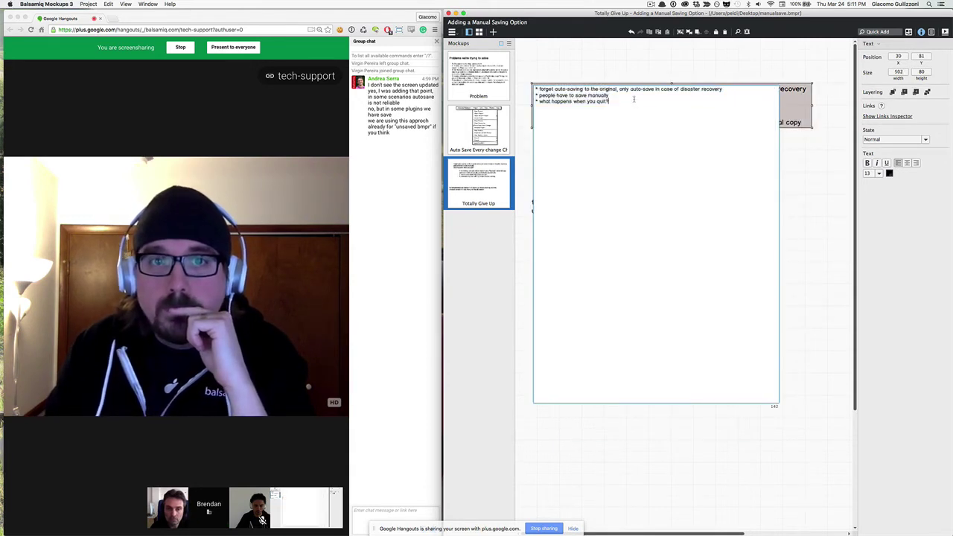
key(Return)
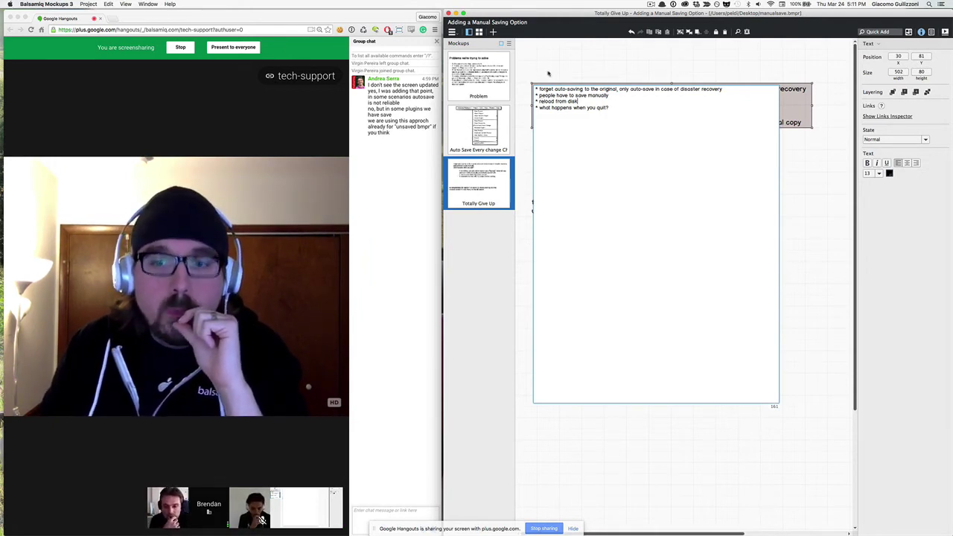
key(ctrl+Return)
drag(582, 93, 581, 84)
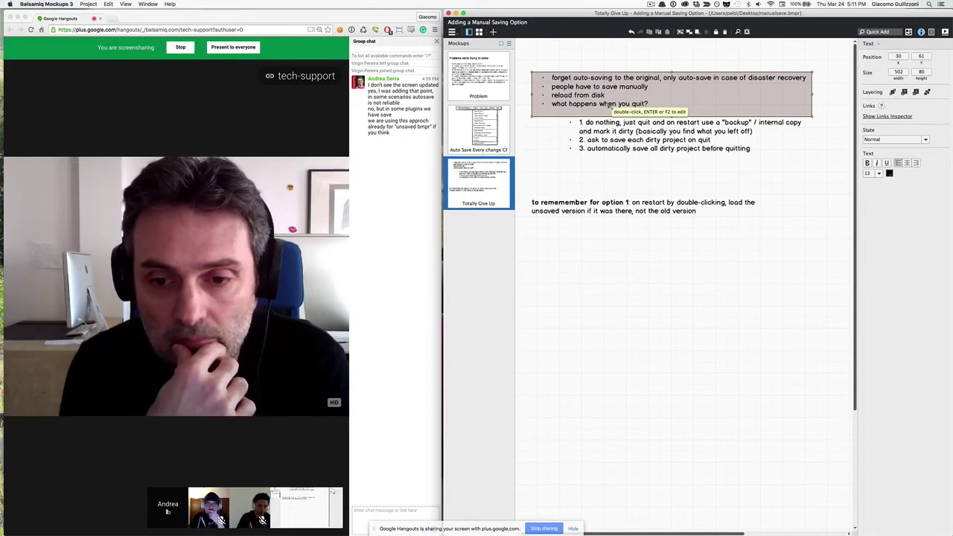
Extend the "reload from disk" bullet with "/ discard local changes"
double_click(601, 102)
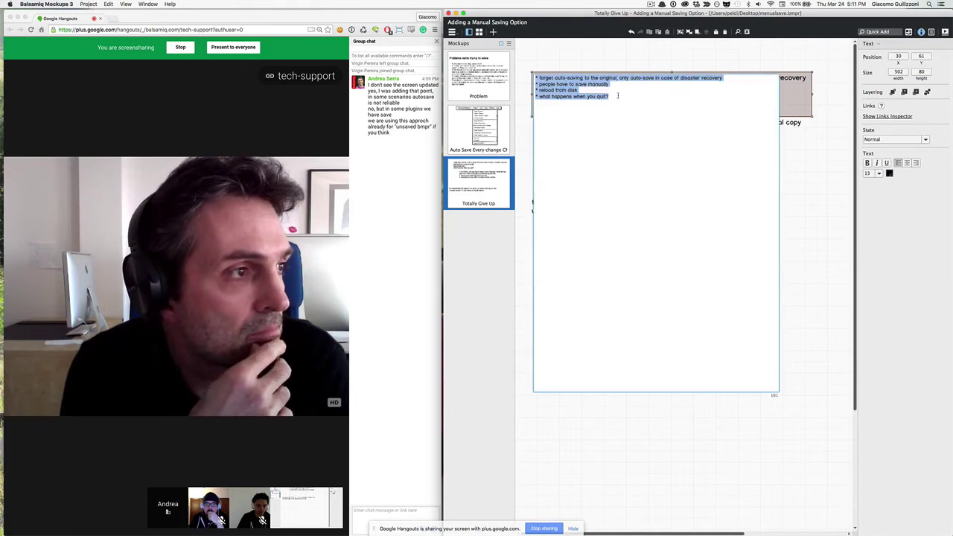
click(609, 90)
text(/ disc)
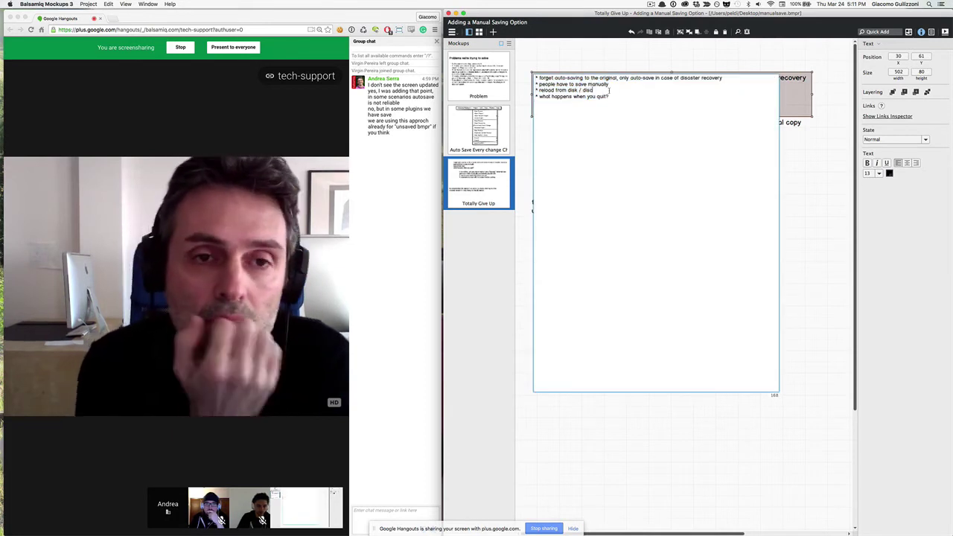
text(ard local changes)
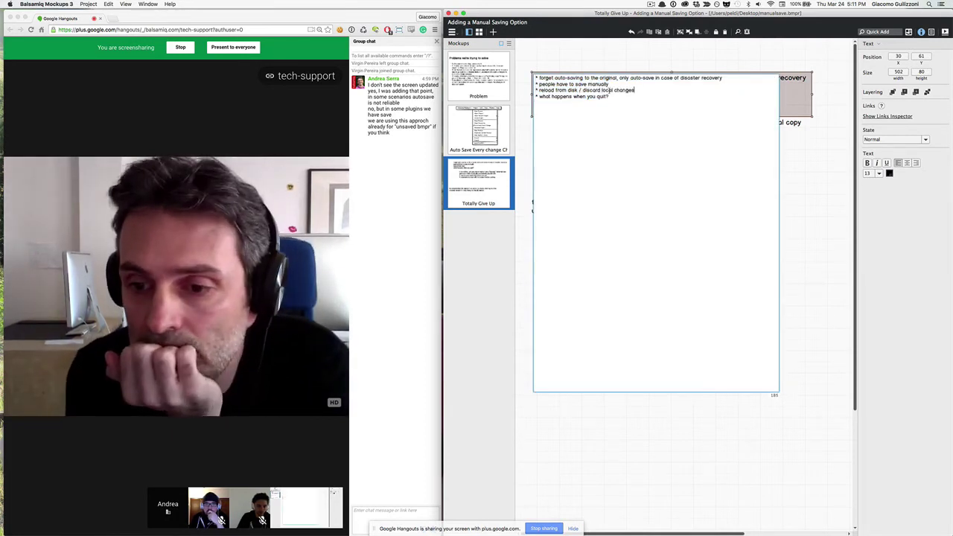
click(626, 58)
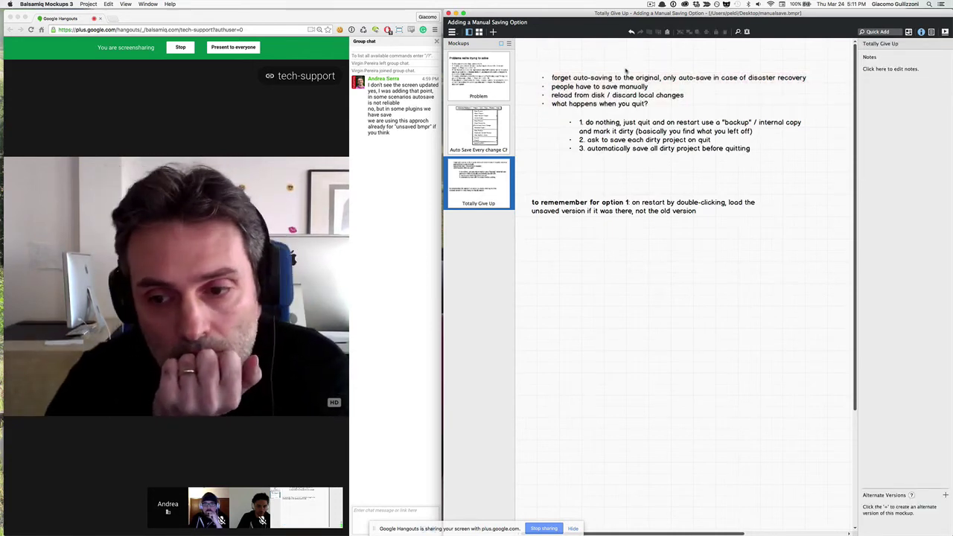
Move the option 1 note to about X 56, Y 270 and shift the numbered options list to about X 71
drag(594, 203, 611, 194)
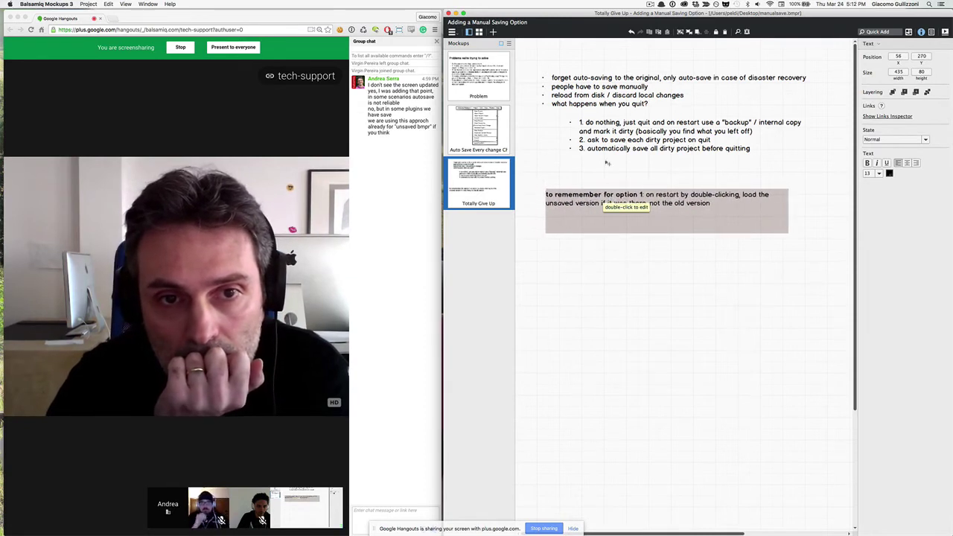
click(615, 128)
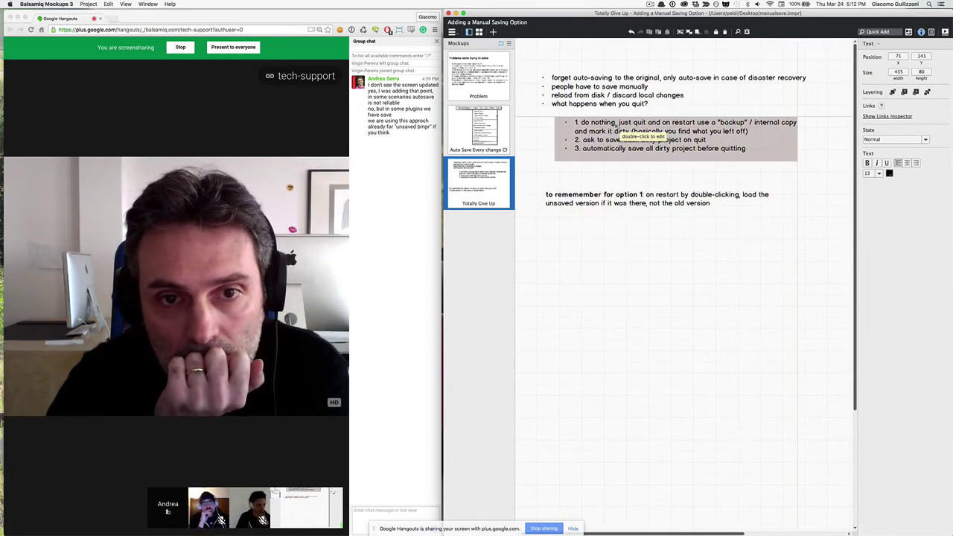
click(589, 154)
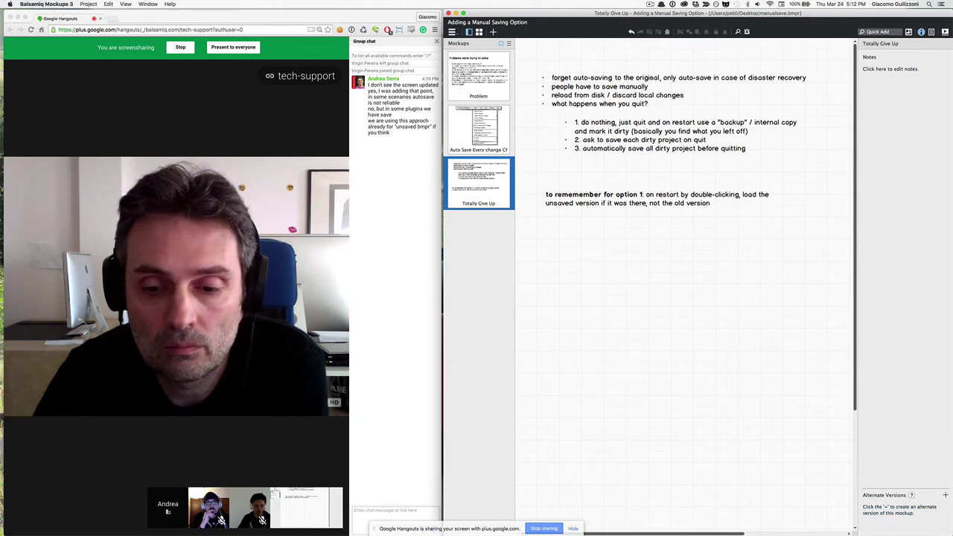
click(623, 132)
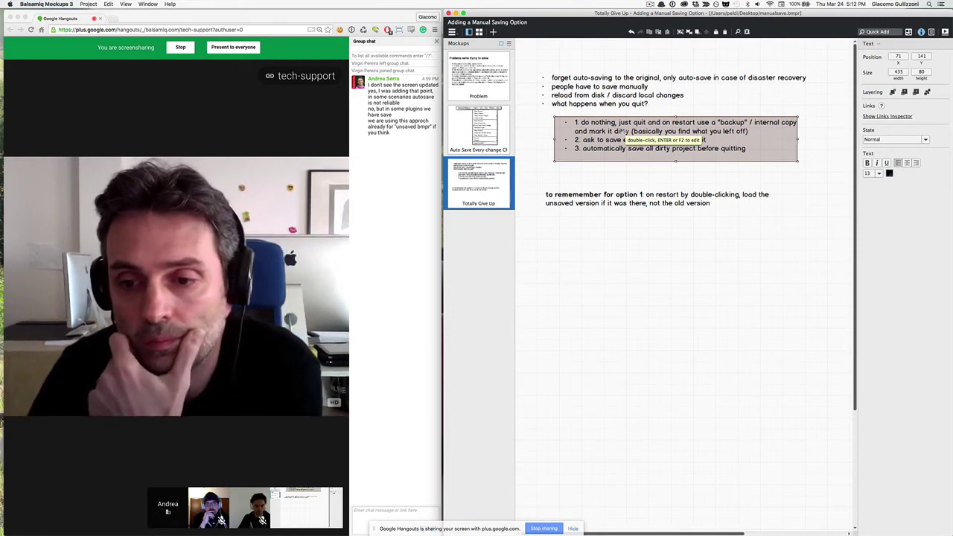
click(582, 60)
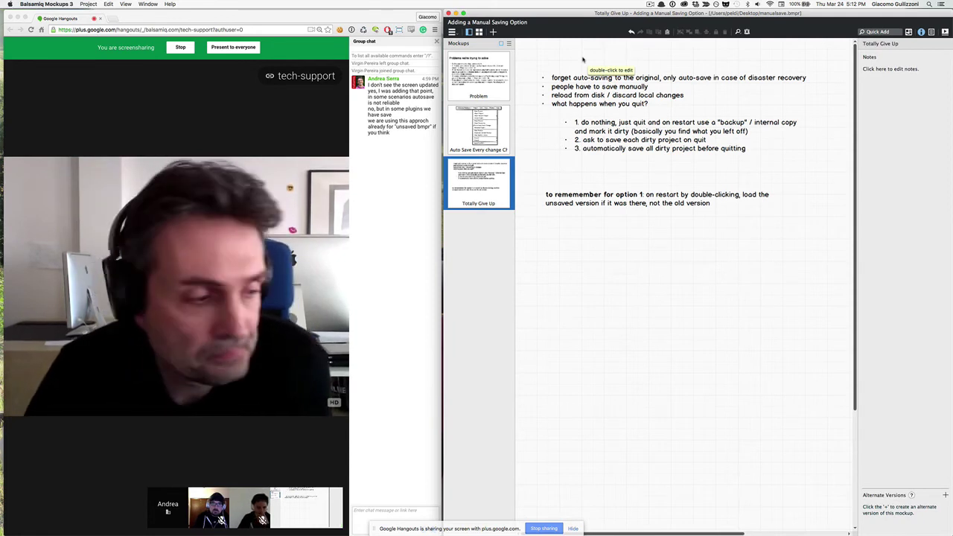
click(527, 59)
drag(526, 58, 822, 248)
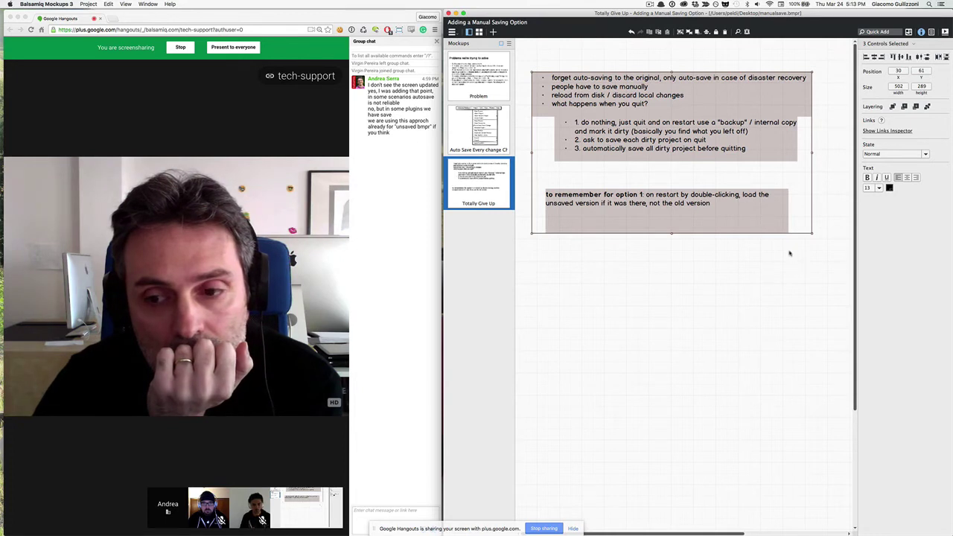
click(790, 253)
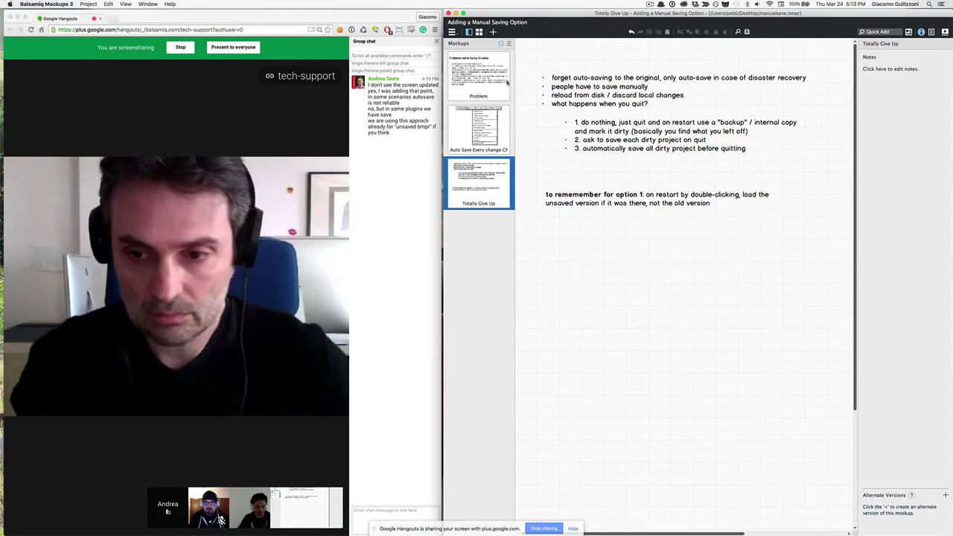
click(505, 82)
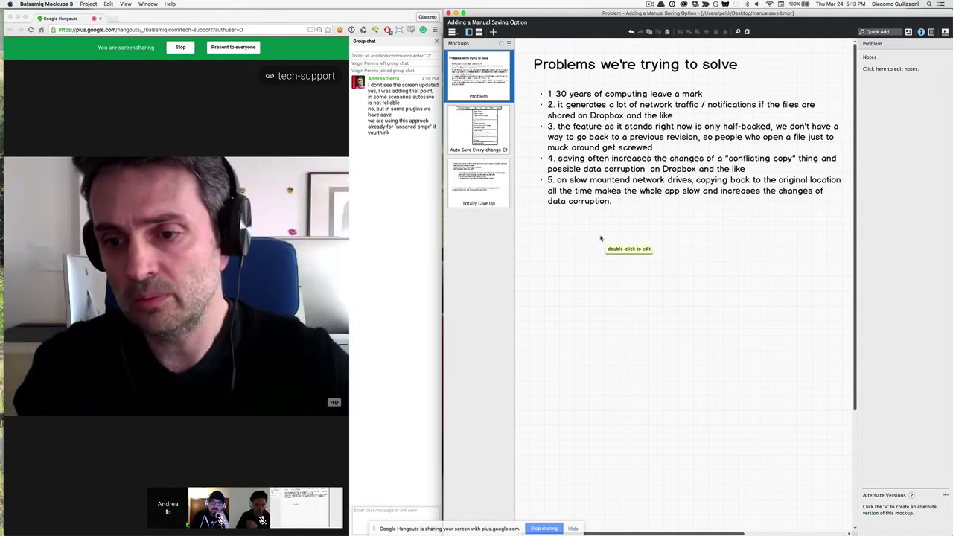
click(476, 170)
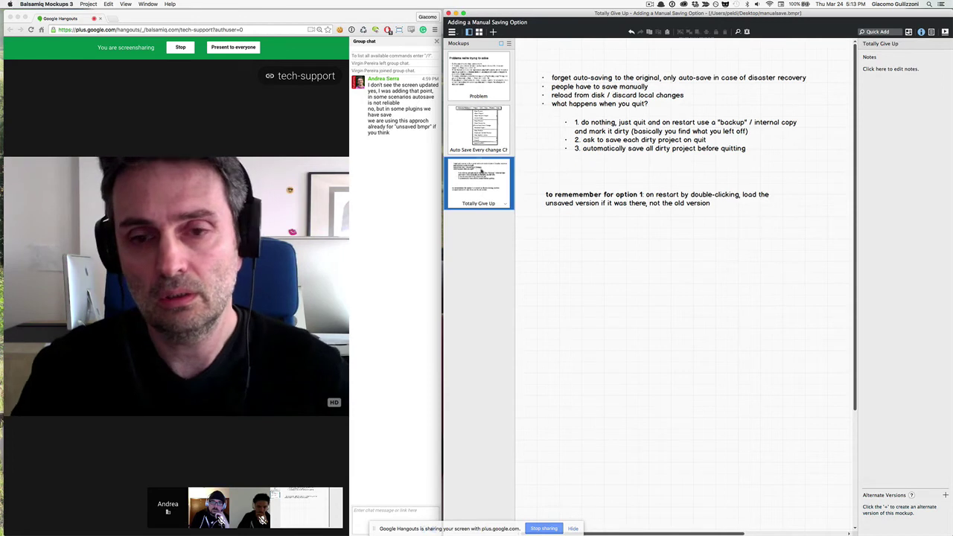
click(484, 141)
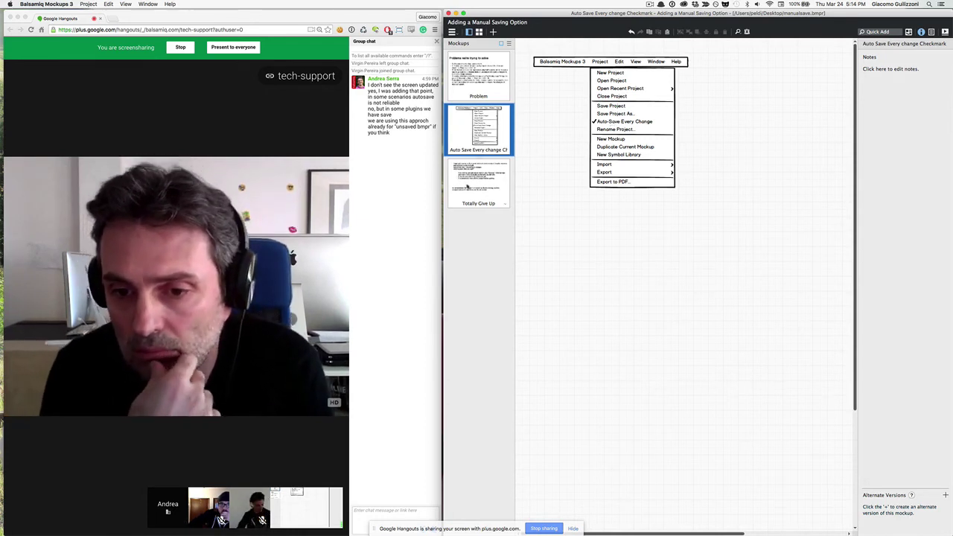
click(467, 187)
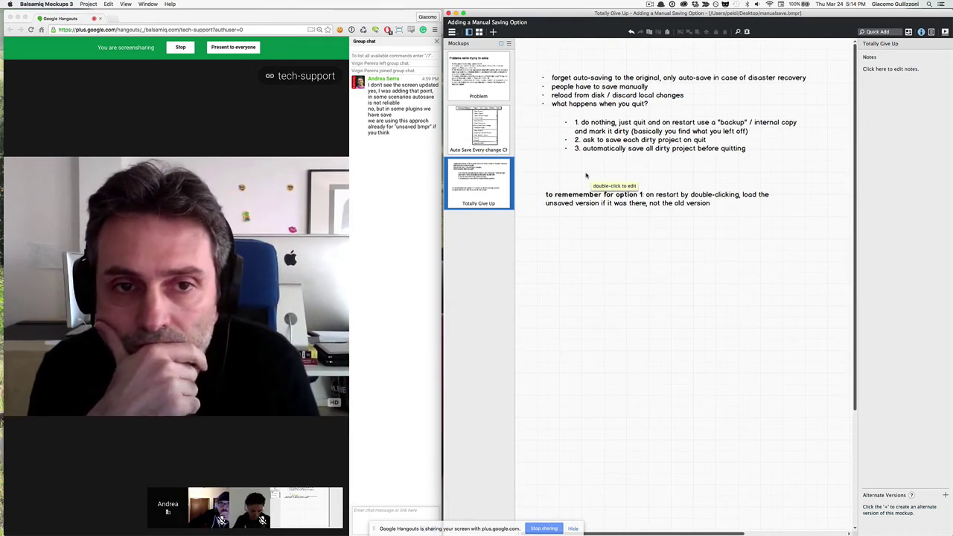
Insert the bullet "show * for dirty projects" above "people have to save manually" and move the list to about X 21, Y 44
double_click(588, 95)
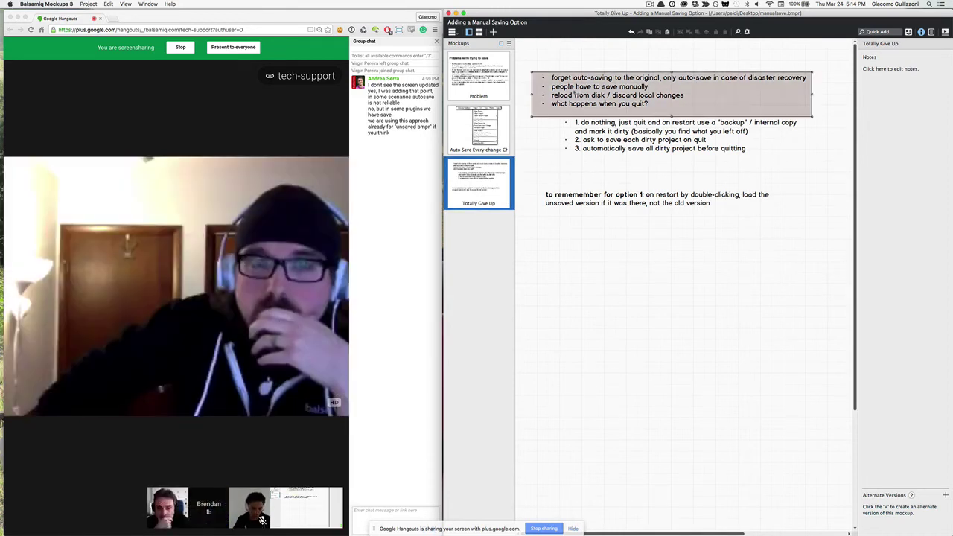
key(Escape)
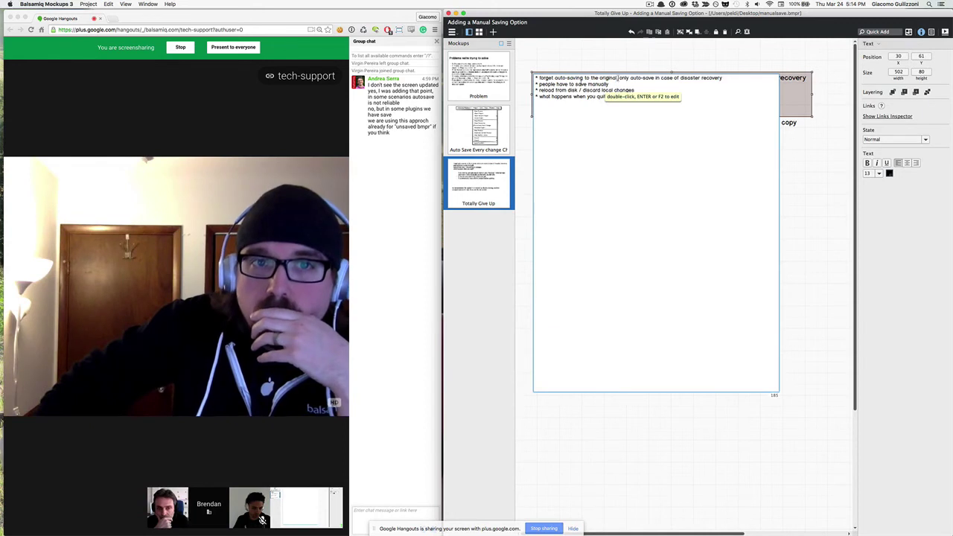
double_click(725, 79)
key(Return)
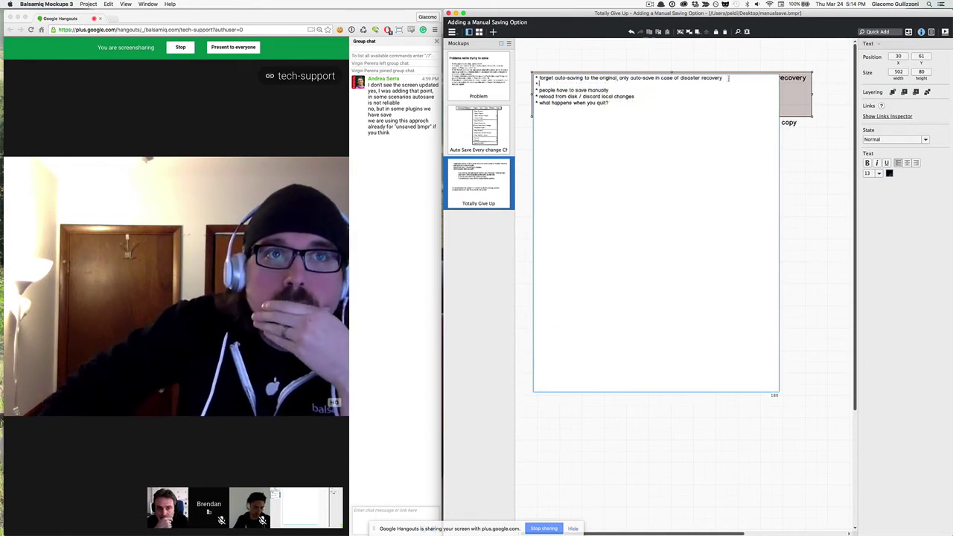
text(* show * for dif)
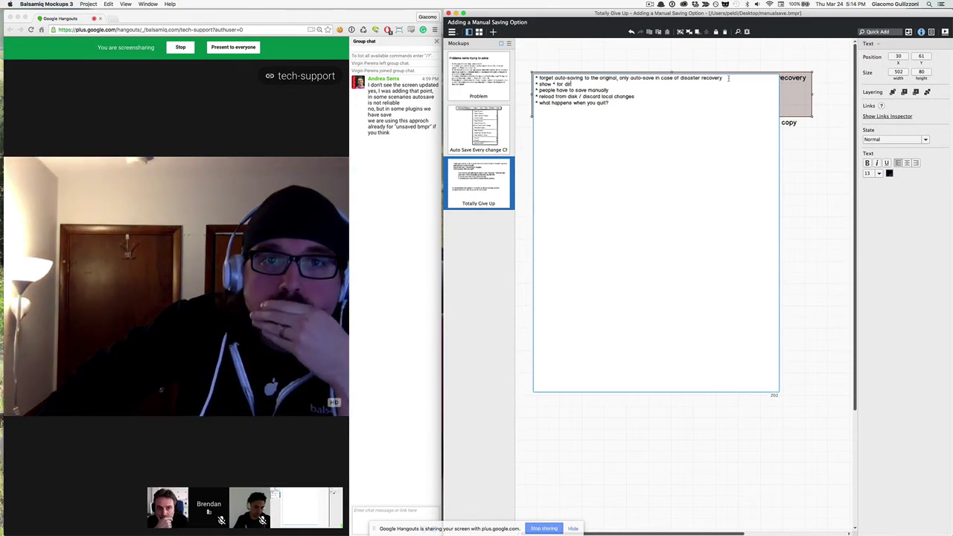
text(f)
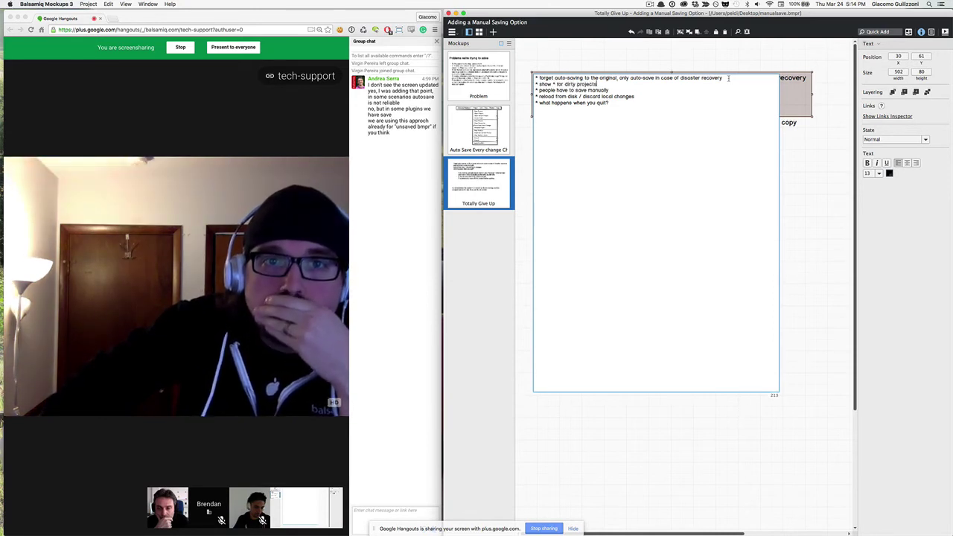
key(super+Return)
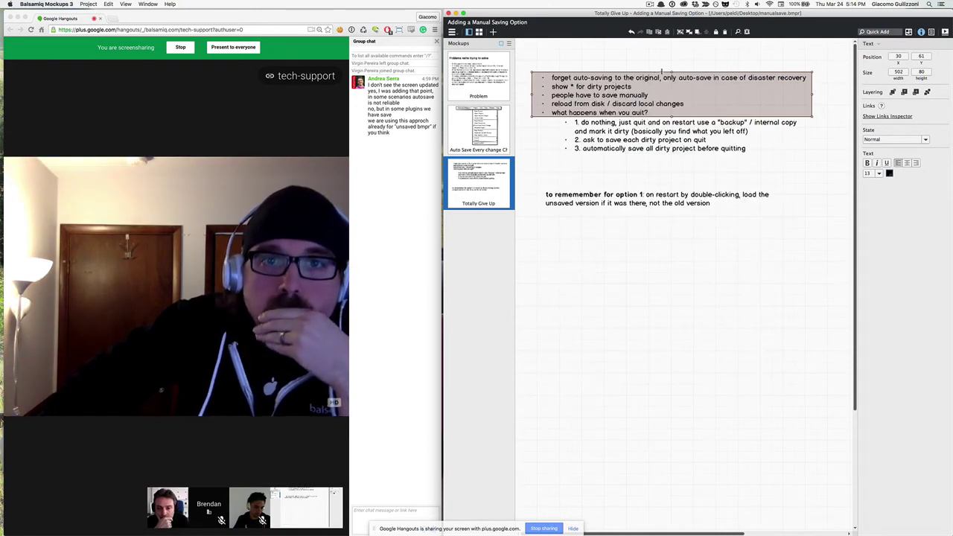
drag(662, 72, 657, 66)
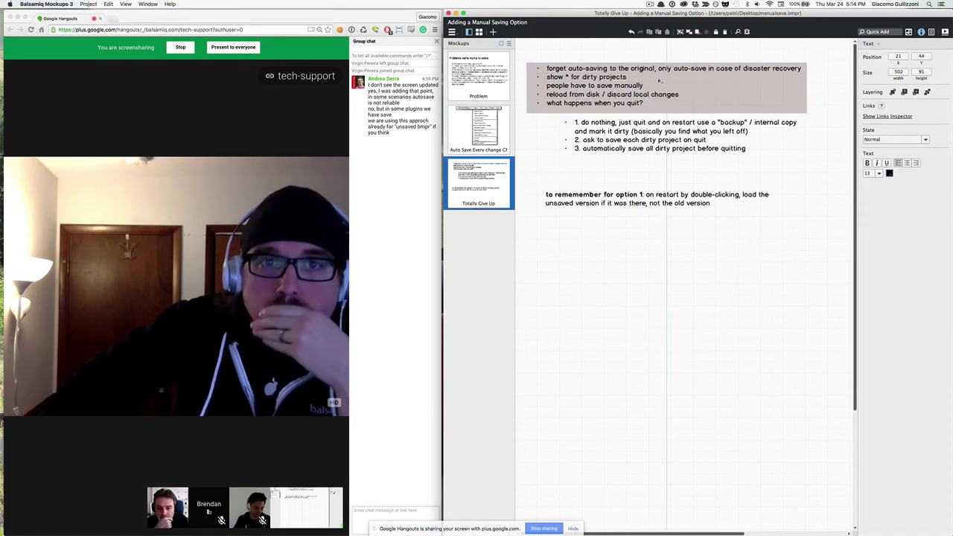
In the Auto Save Every change Checkmark mockup, duplicate the menu bar with its Project menu and place the copy below at about Y 479
click(509, 113)
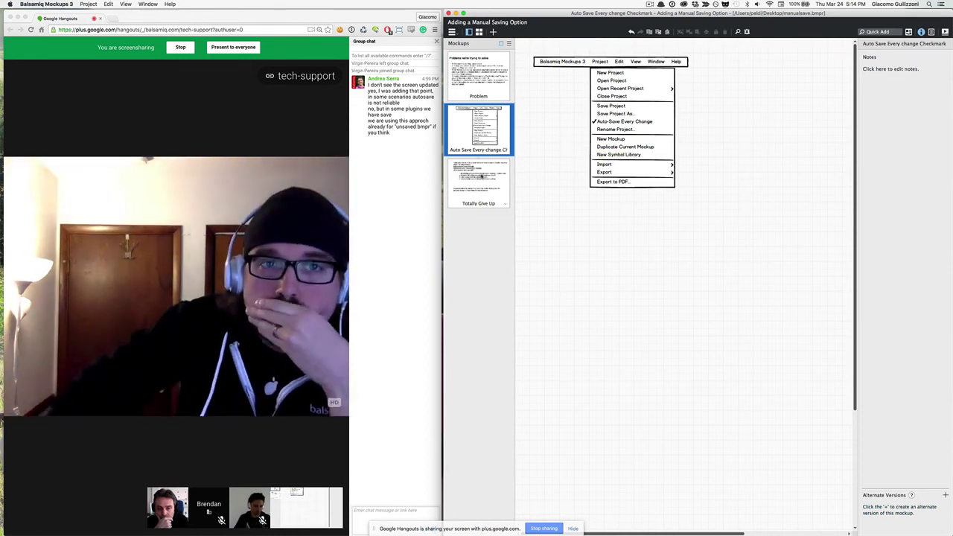
click(619, 129)
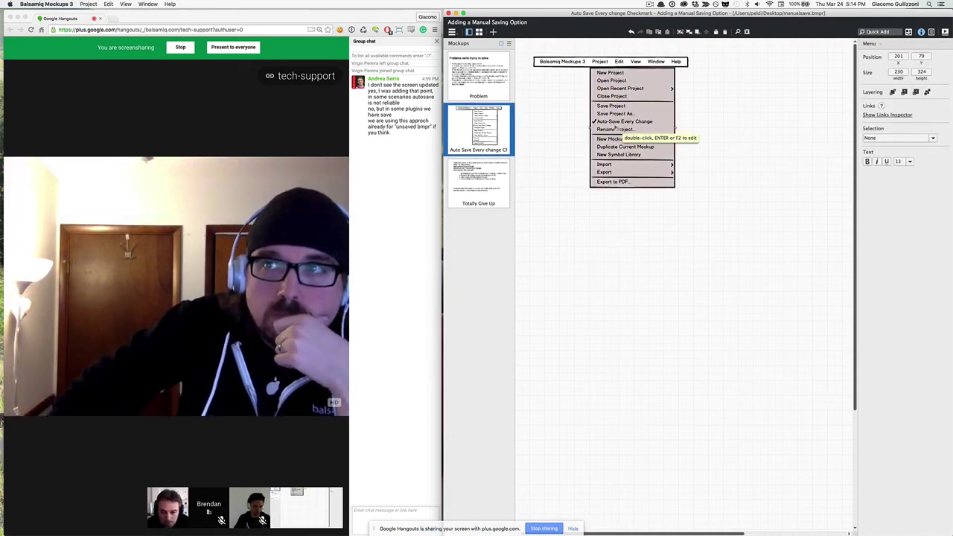
shift+click(556, 64)
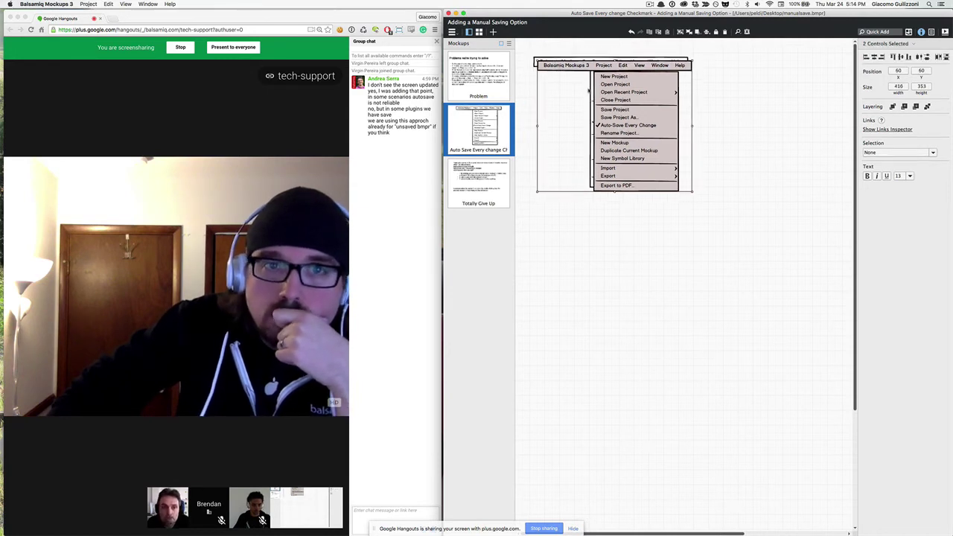
drag(597, 88, 599, 249)
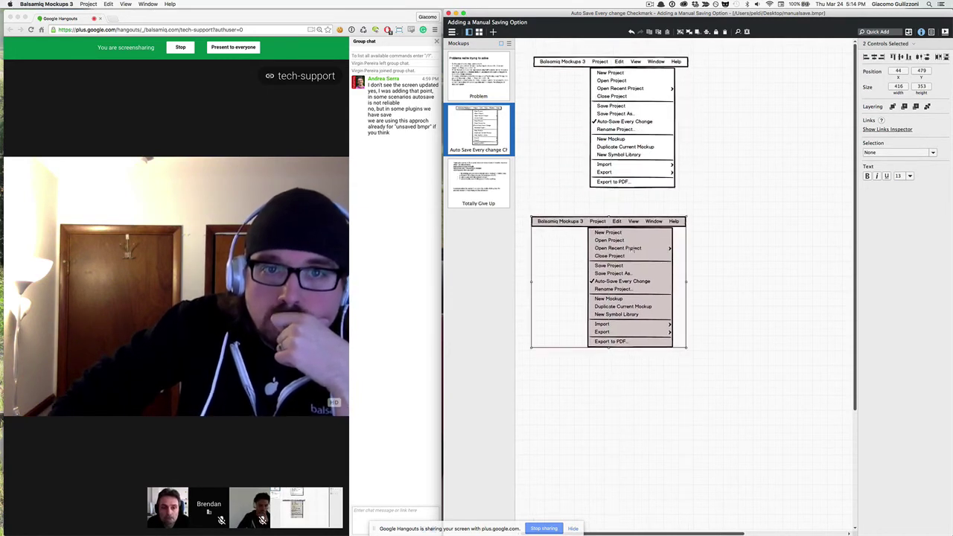
In the copied Project menu, uncheck Auto-Save Every Change and add the item "Reload from Disk (Discard Local Changes)" below it
key(Escape)
double_click(640, 257)
click(593, 276)
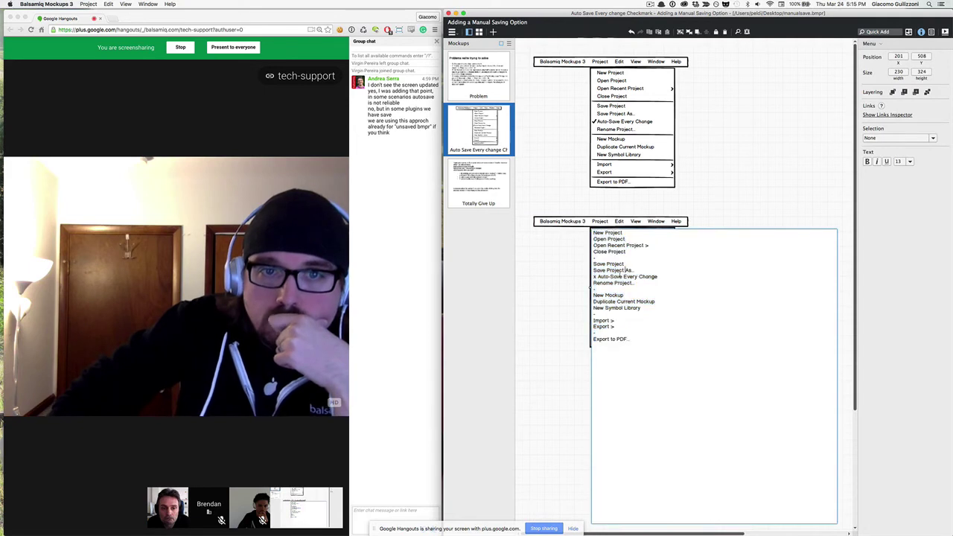
click(665, 276)
key(Return)
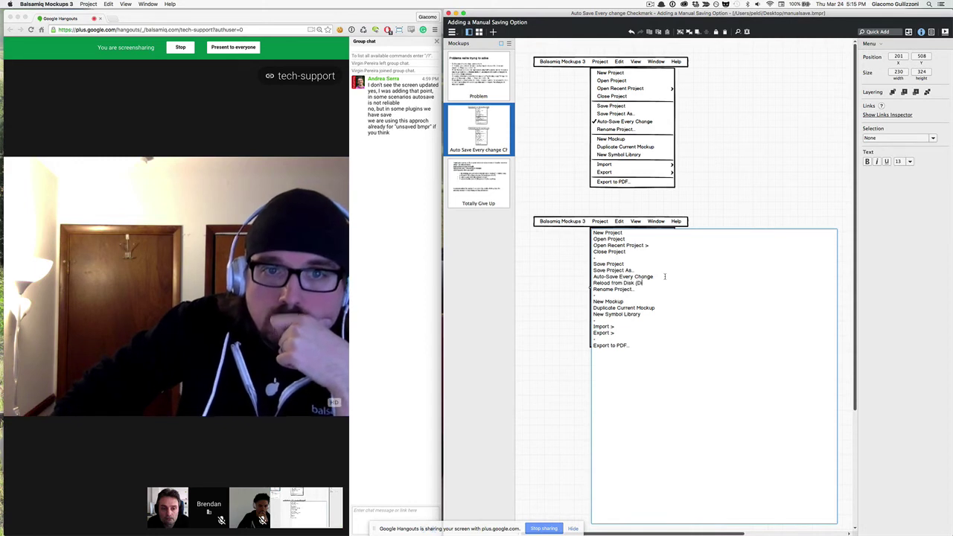
text(Local Chang)
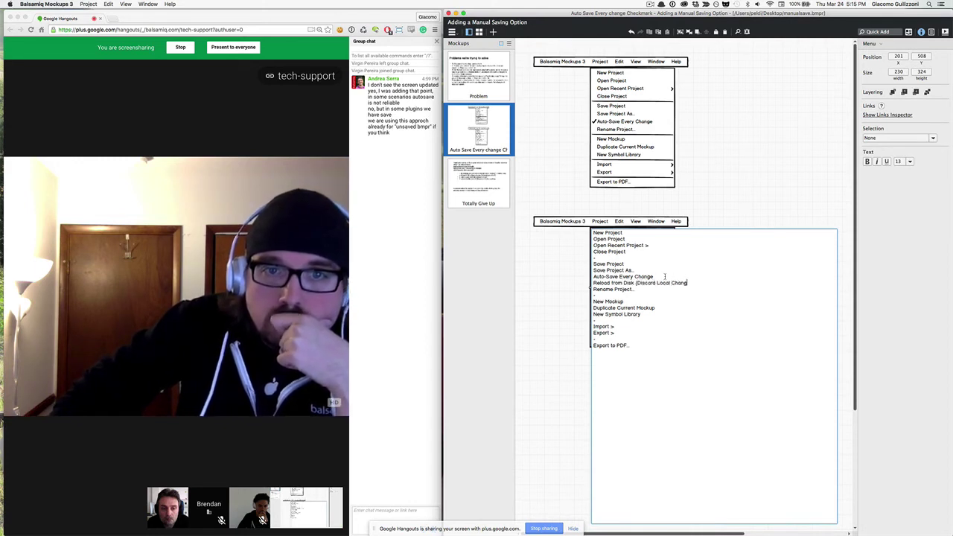
key(ctrl+Return)
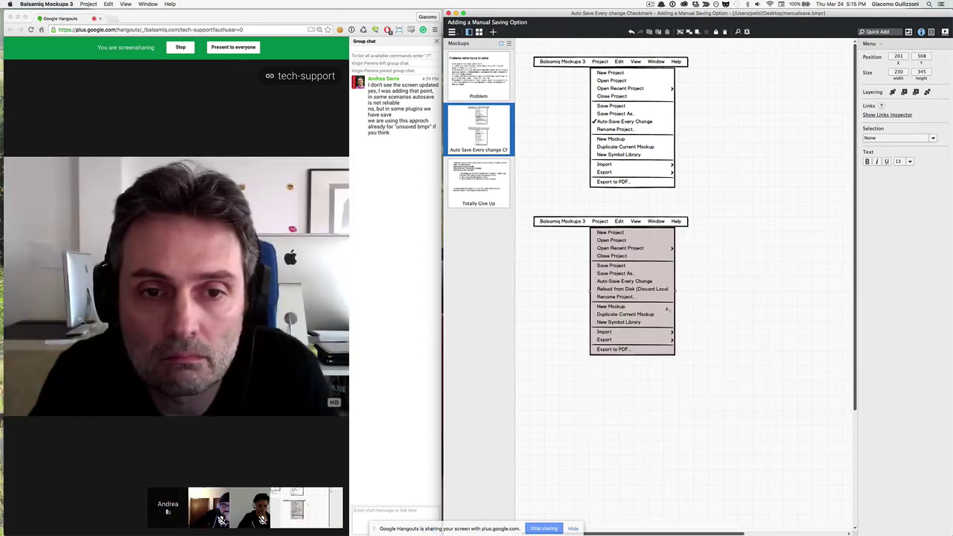
Shorten the copied menu's reload item to "Reload from Disk..."
double_click(670, 296)
drag(635, 283, 695, 283)
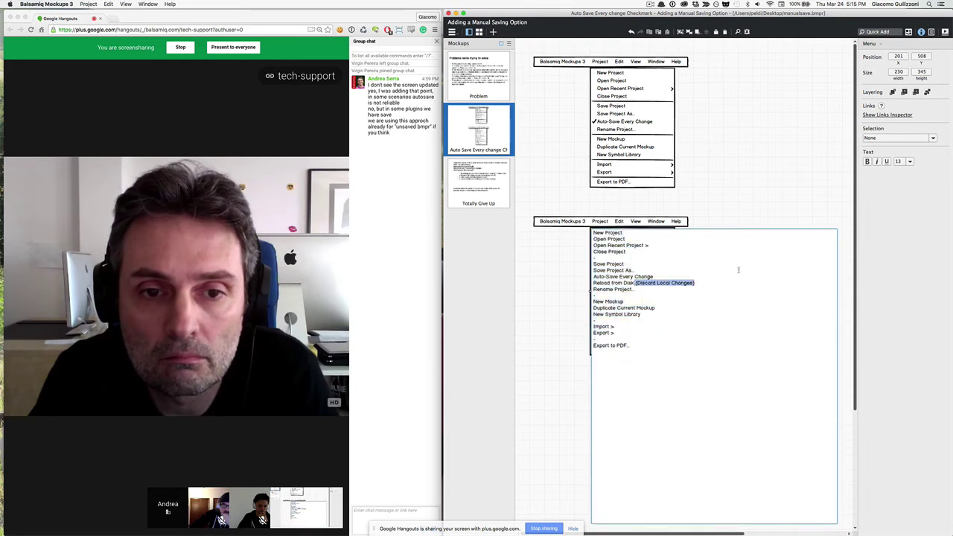
key(BackSpace)
click(741, 192)
double_click(660, 307)
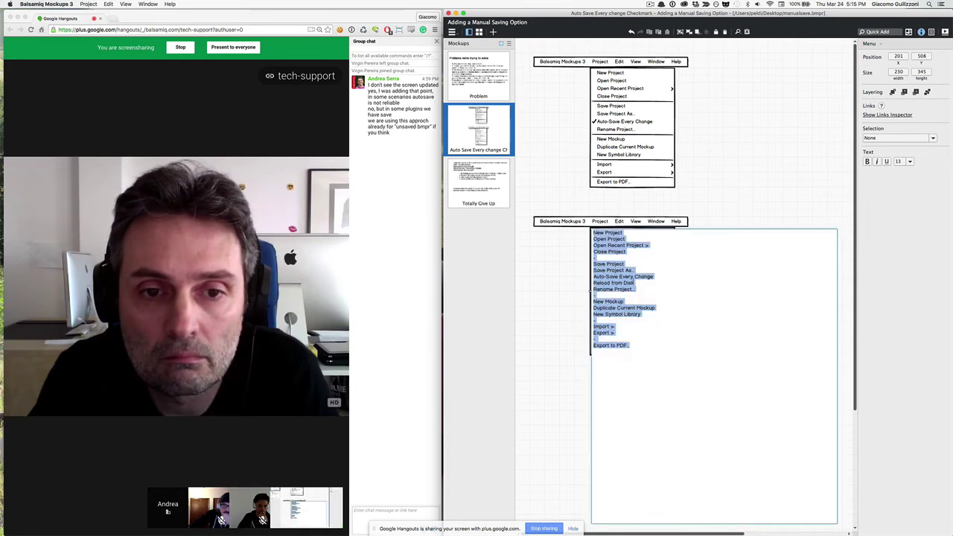
click(651, 284)
click(731, 198)
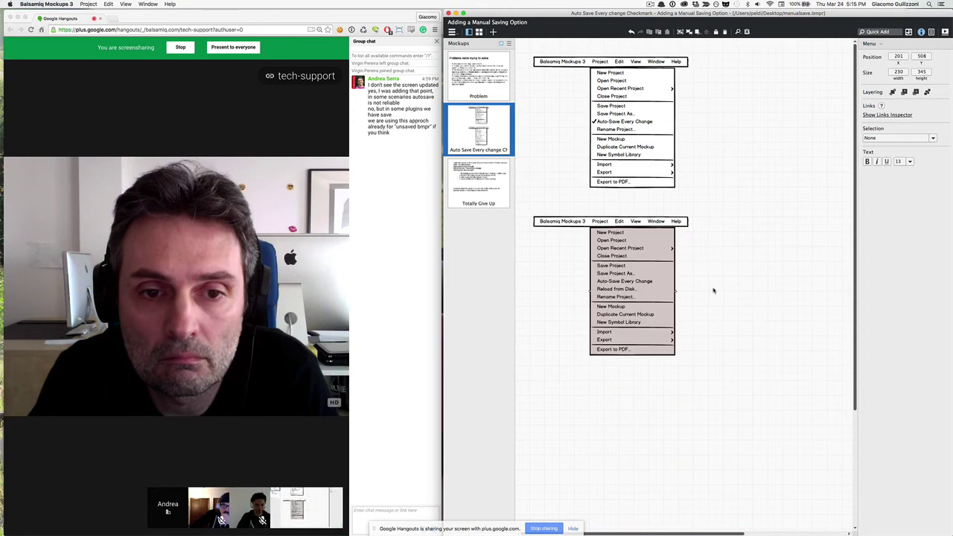
click(730, 284)
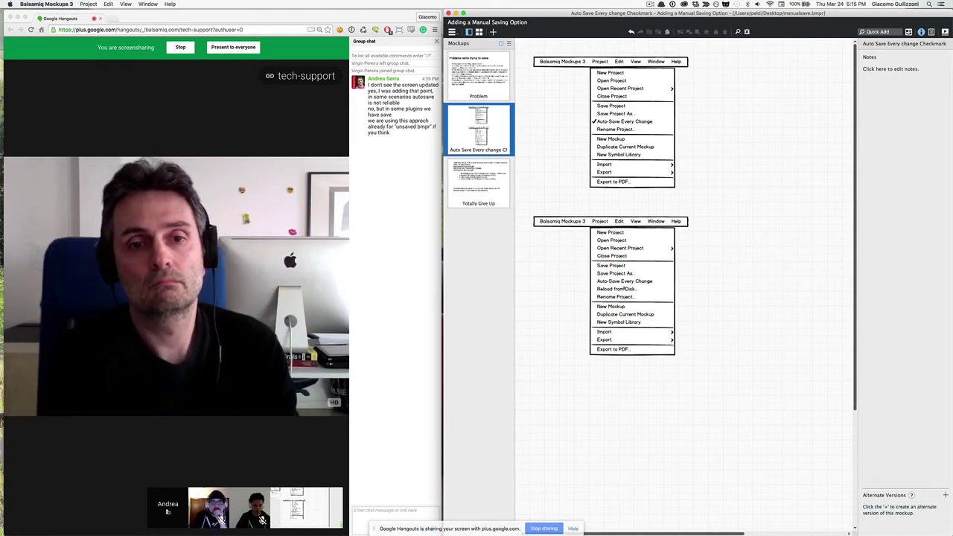
Add a disabled "Reload From Disk" item below Auto-Save Every Change in the original Project menu
double_click(631, 113)
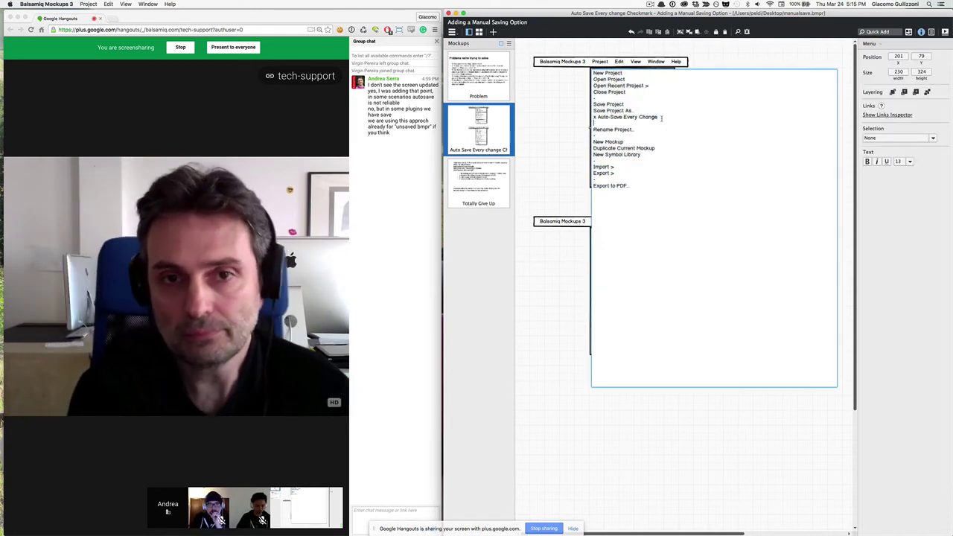
text(Rel)
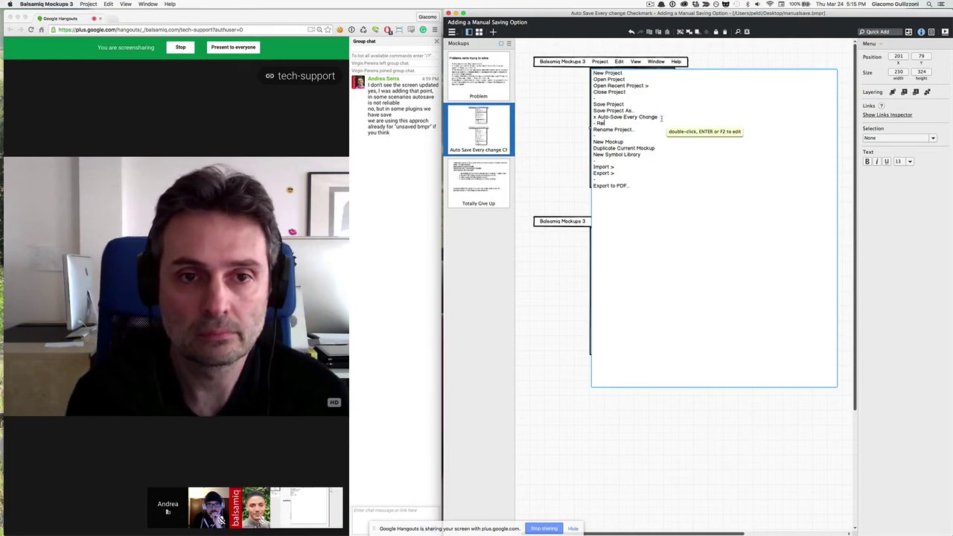
text(oad Local Ch)
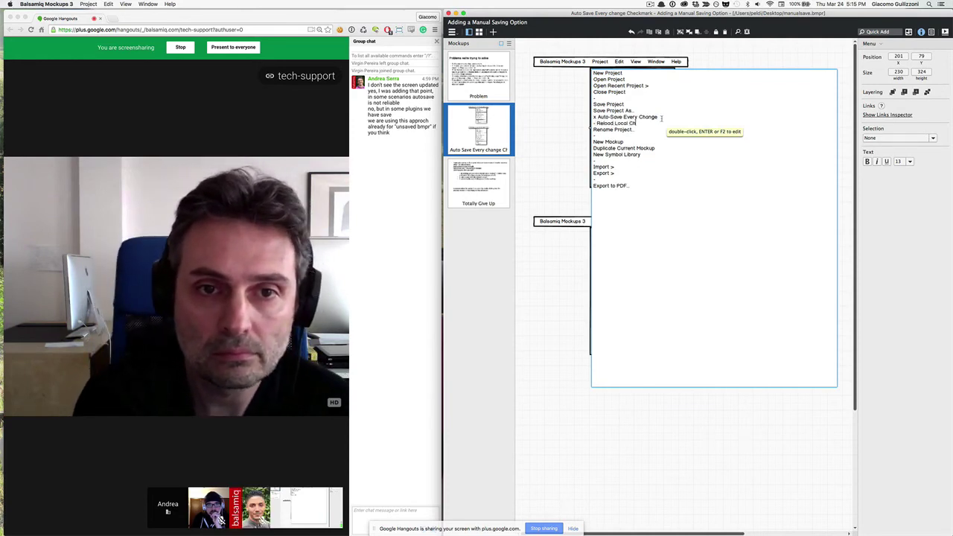
key(BackSpace)
key(BackSpace)
key(BackSpace)
key(BackSpace)
key(BackSpace)
key(BackSpace)
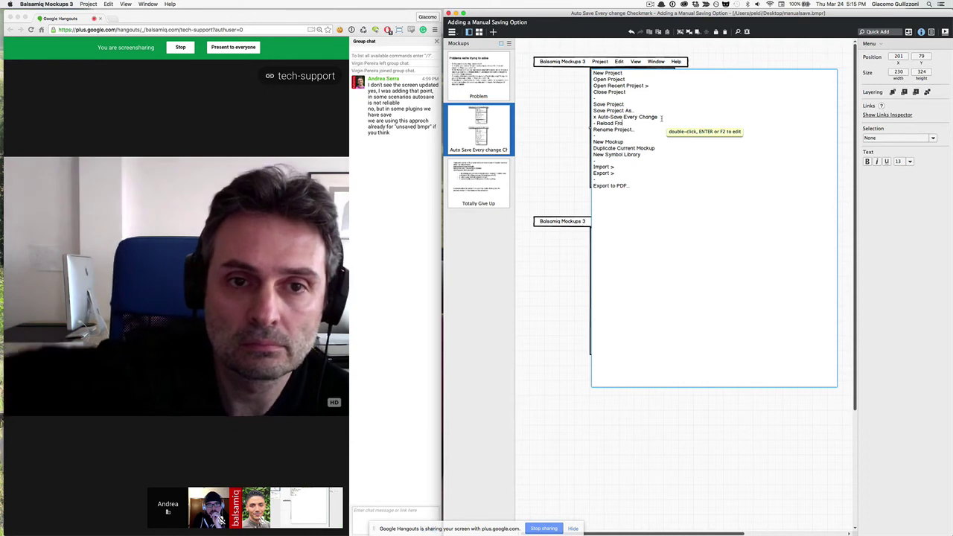
text(From Disk...)
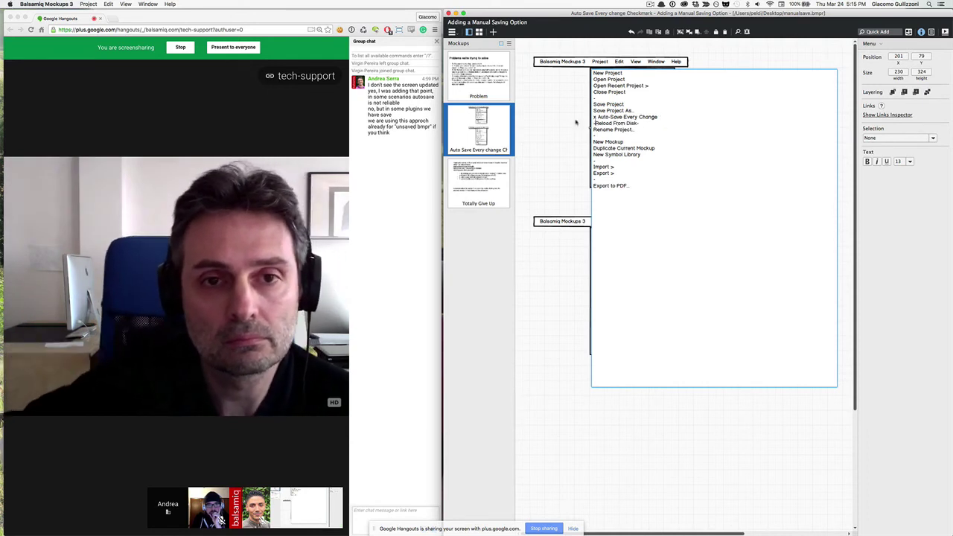
key(ctrl+Return)
click(552, 121)
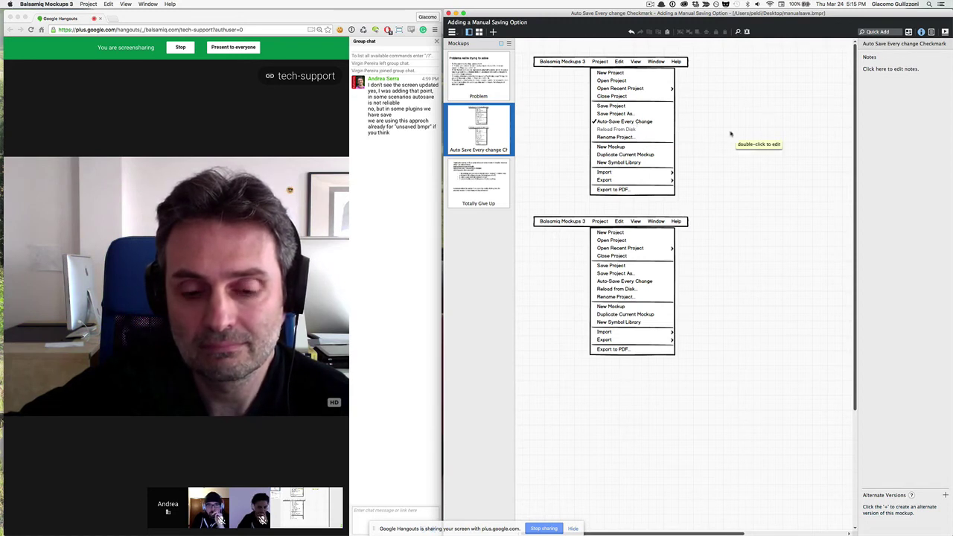
Insert a separator between Reload From Disk and Rename Project in the original Project menu
double_click(636, 132)
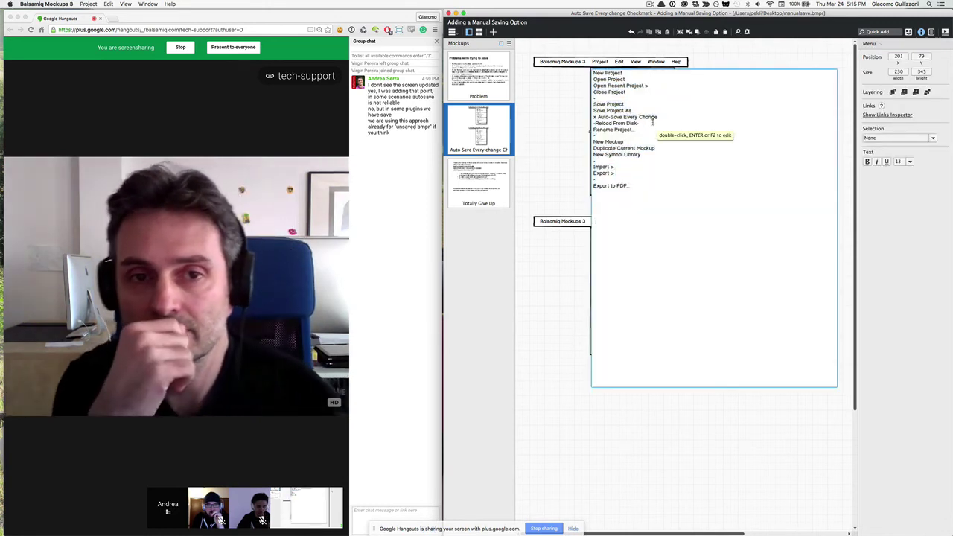
key(Return)
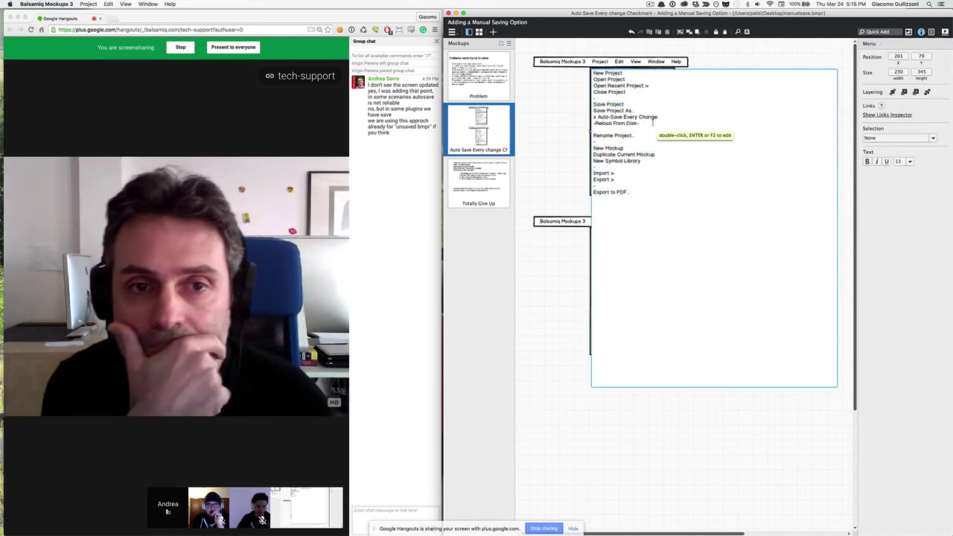
key(BackSpace)
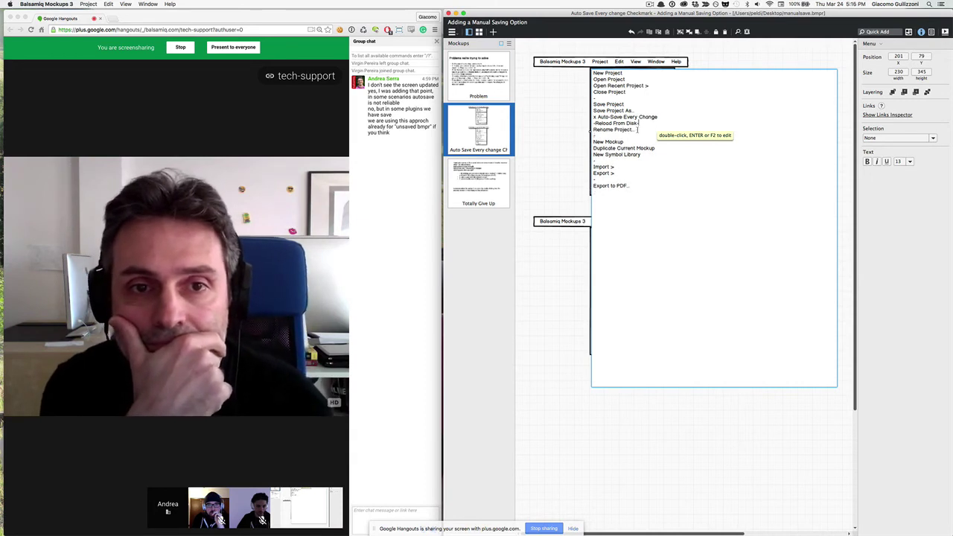
click(572, 131)
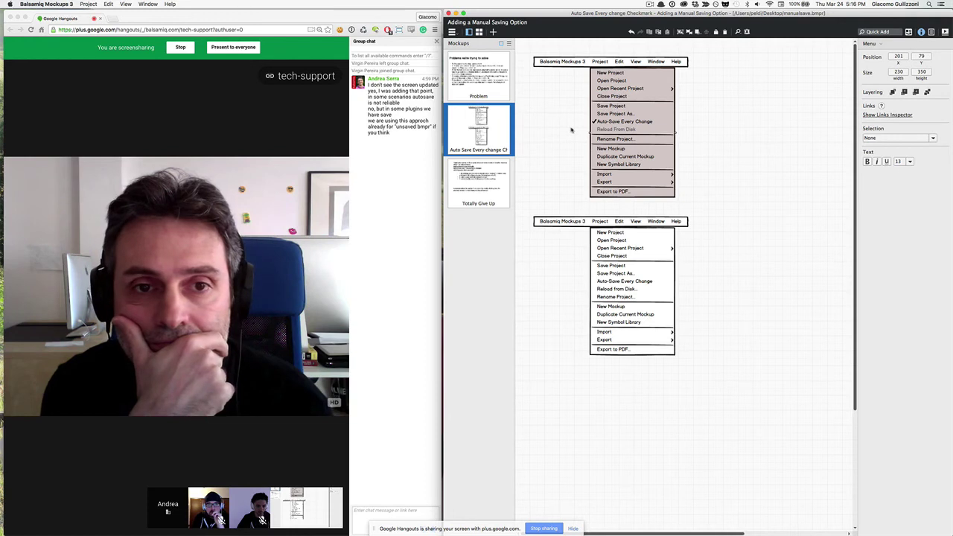
Move the Rename Project item directly below Close Project in the original Project menu
double_click(603, 131)
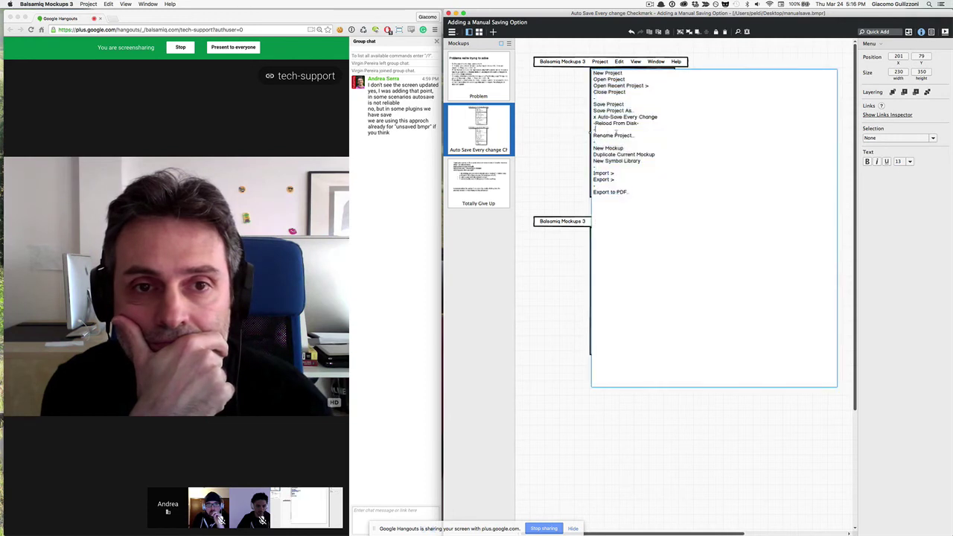
drag(633, 134, 592, 135)
key(BackSpace)
key(BackSpace)
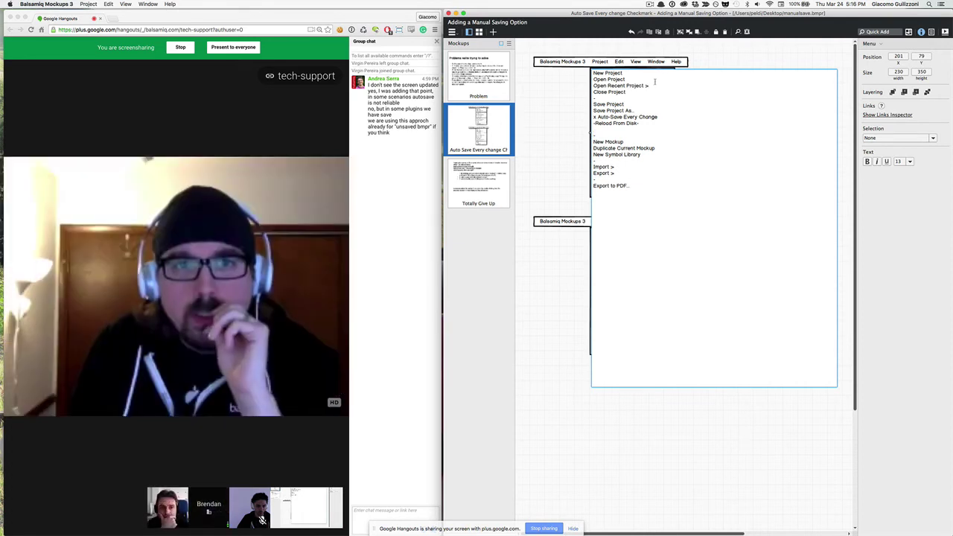
key(super+z)
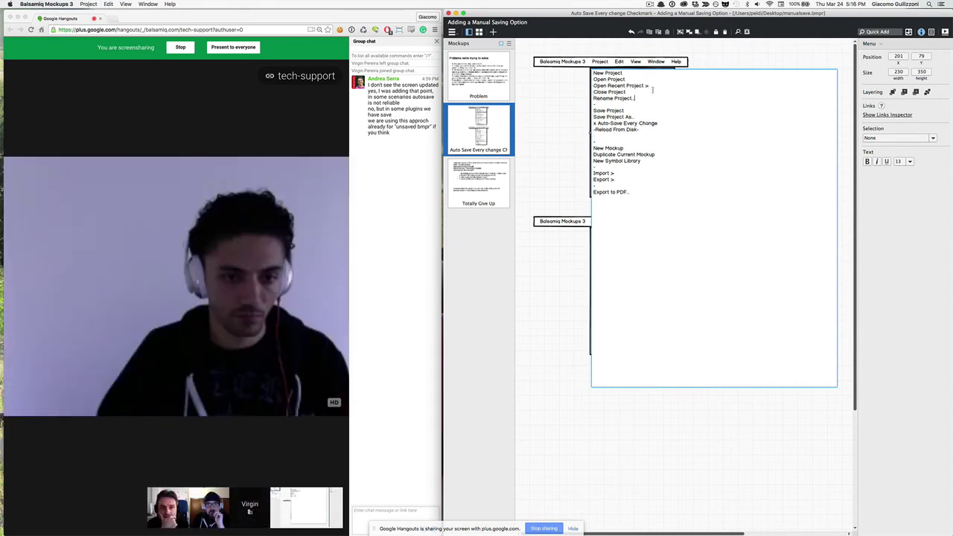
click(562, 134)
In the copied Project menu, move the Rename Project item between Open Recent Project and Close Project
double_click(646, 336)
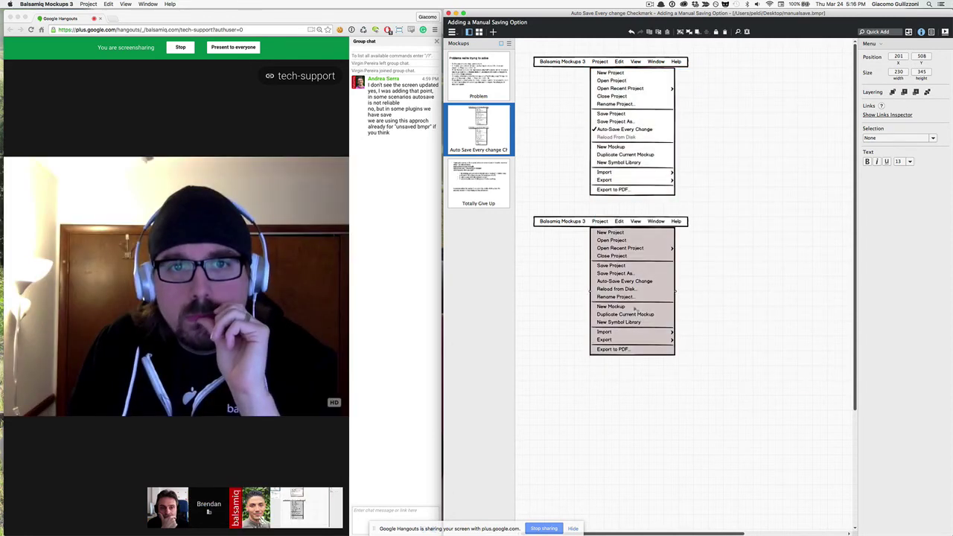
drag(640, 288, 593, 289)
key(ctrl+c)
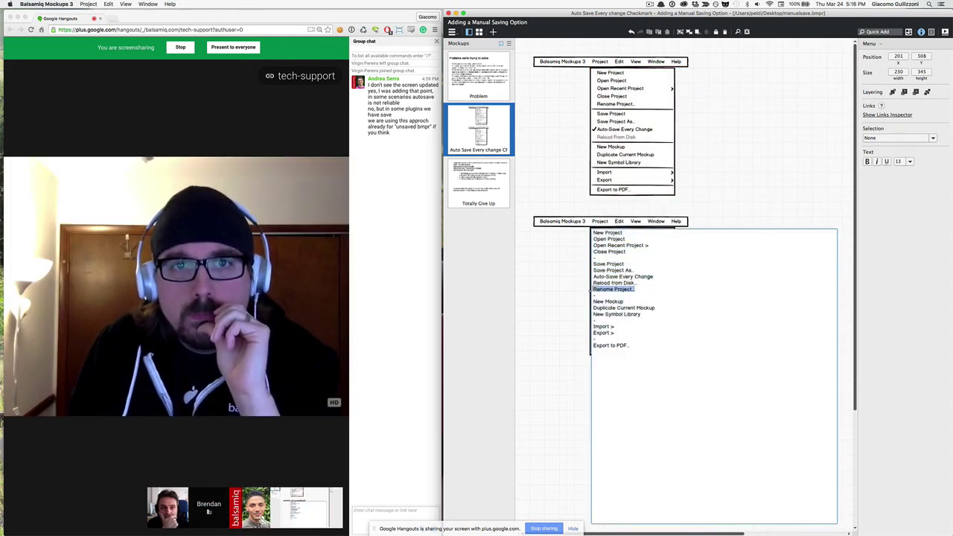
key(BackSpace)
key(BackSpace)
click(663, 246)
key(Return)
key(ctrl+v)
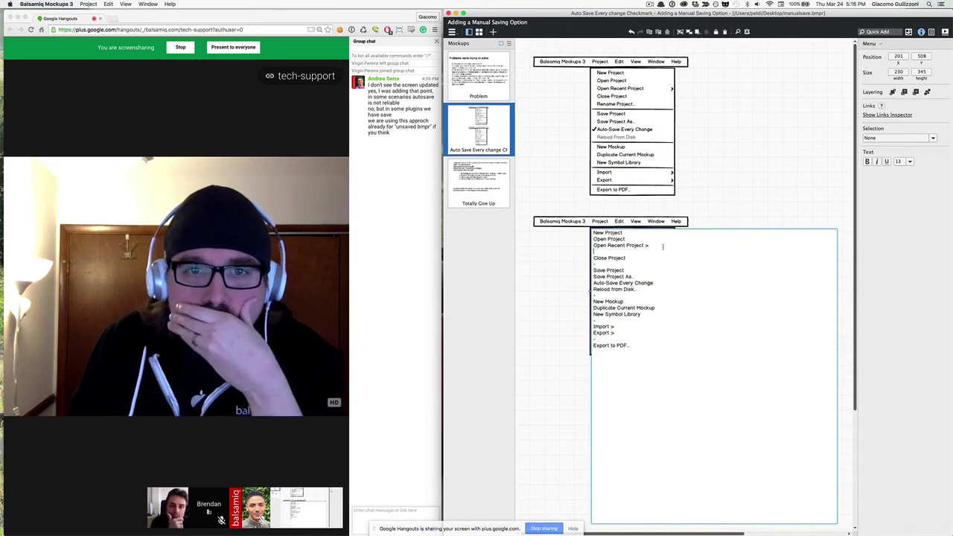
click(585, 272)
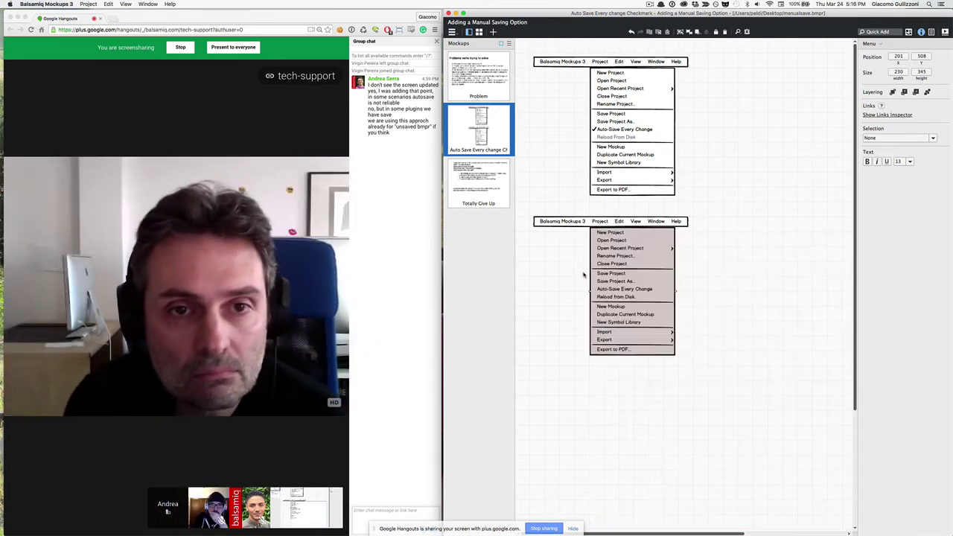
click(564, 279)
In the original Project menu, move Rename Project above Close Project, directly after Open Recent Project
click(610, 128)
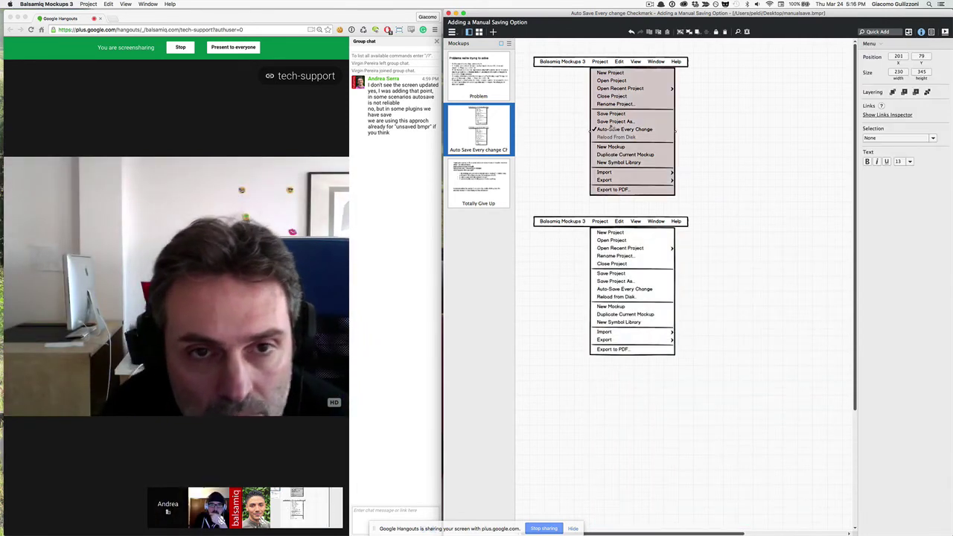
double_click(611, 112)
drag(637, 99, 585, 101)
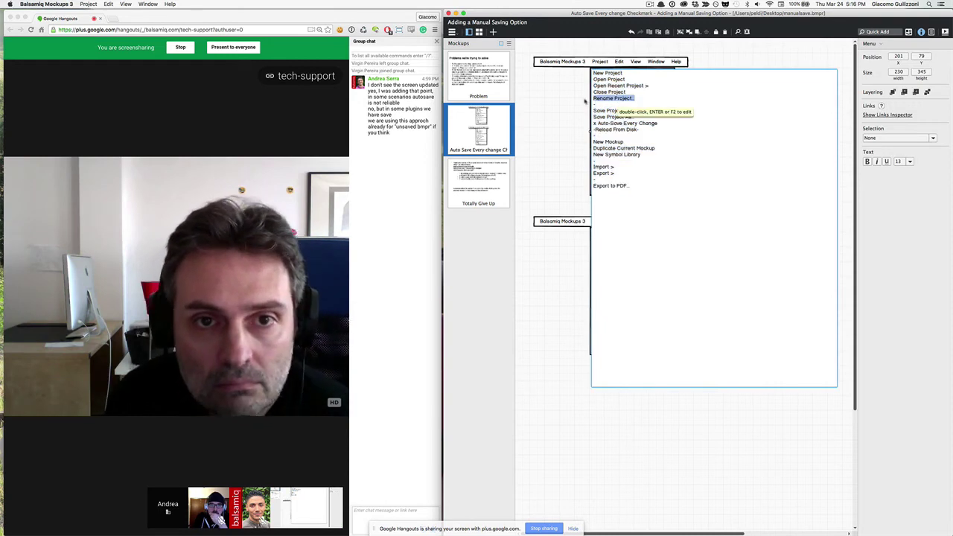
key(BackSpace)
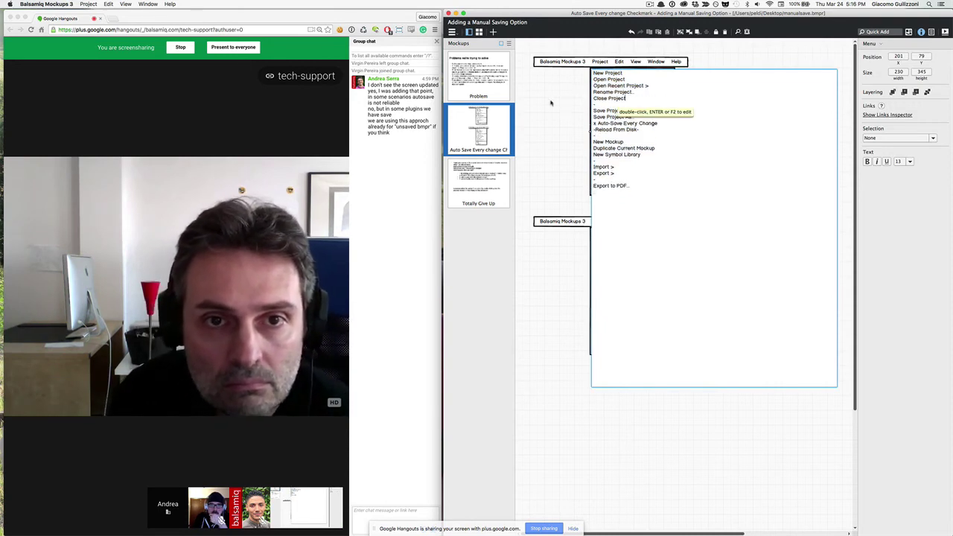
click(551, 102)
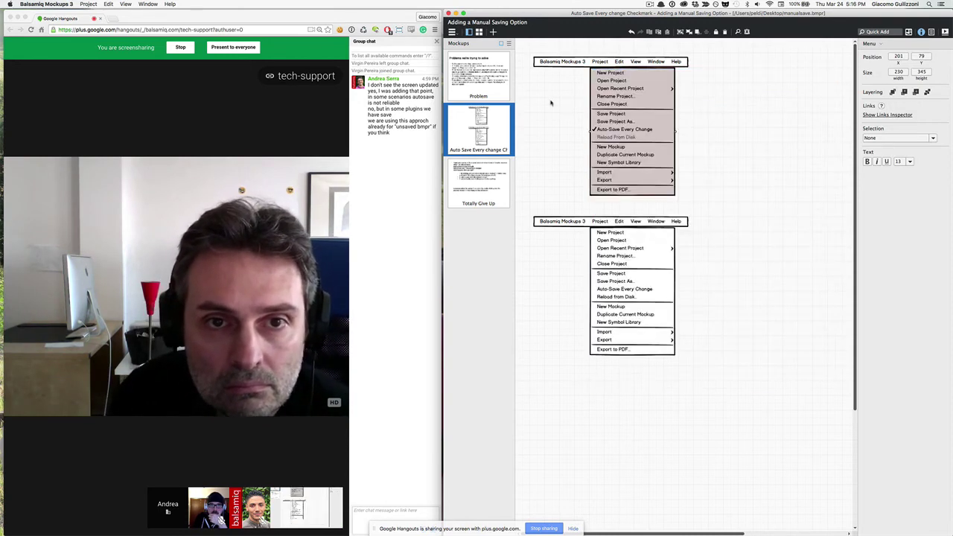
click(569, 313)
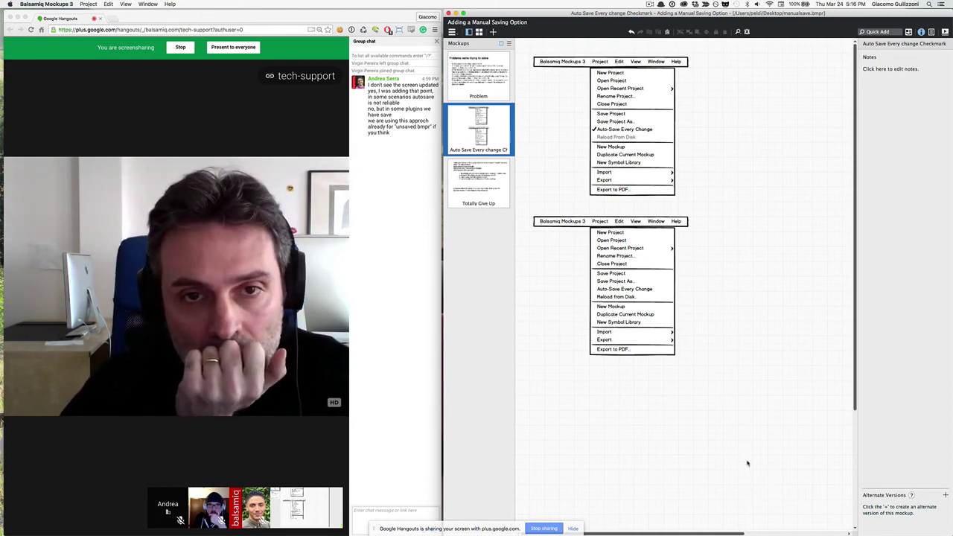
In the Totally Give Up mockup, grey out options 2 and 3 in the list of quit behaviours
drag(562, 17, 533, 14)
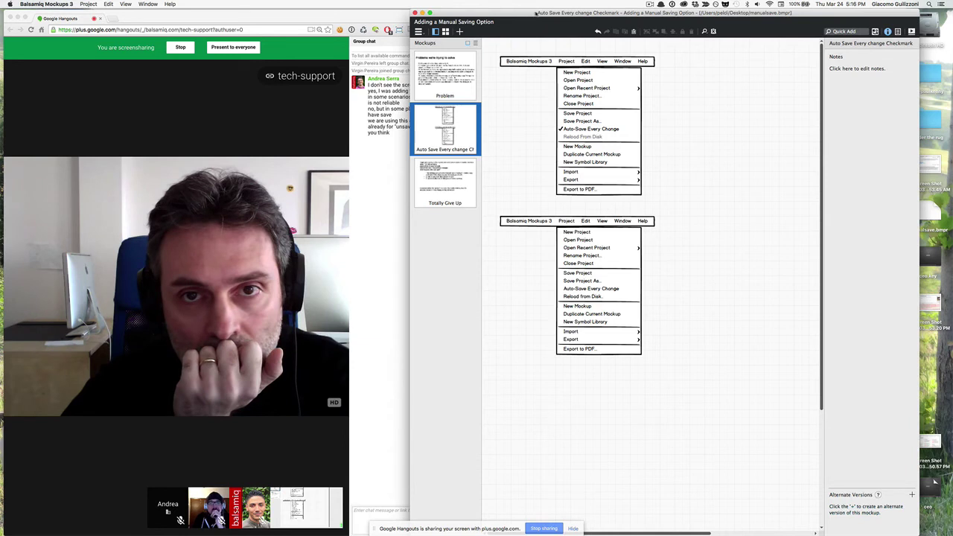
click(448, 167)
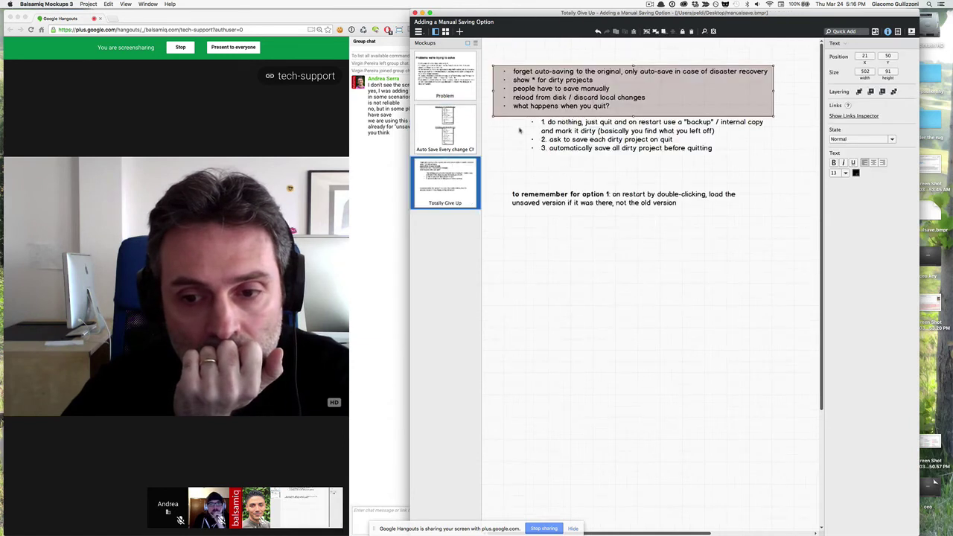
click(521, 58)
click(536, 87)
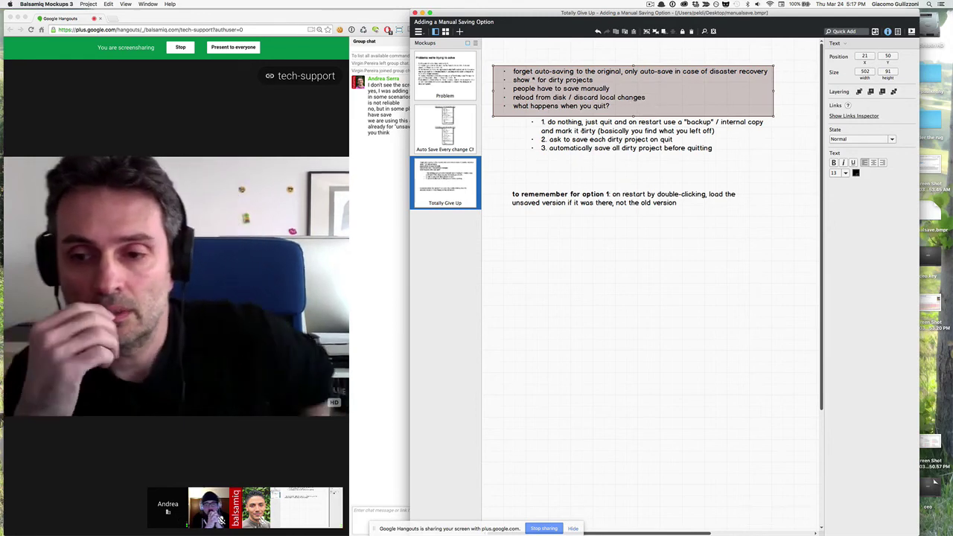
click(585, 130)
double_click(584, 130)
click(525, 135)
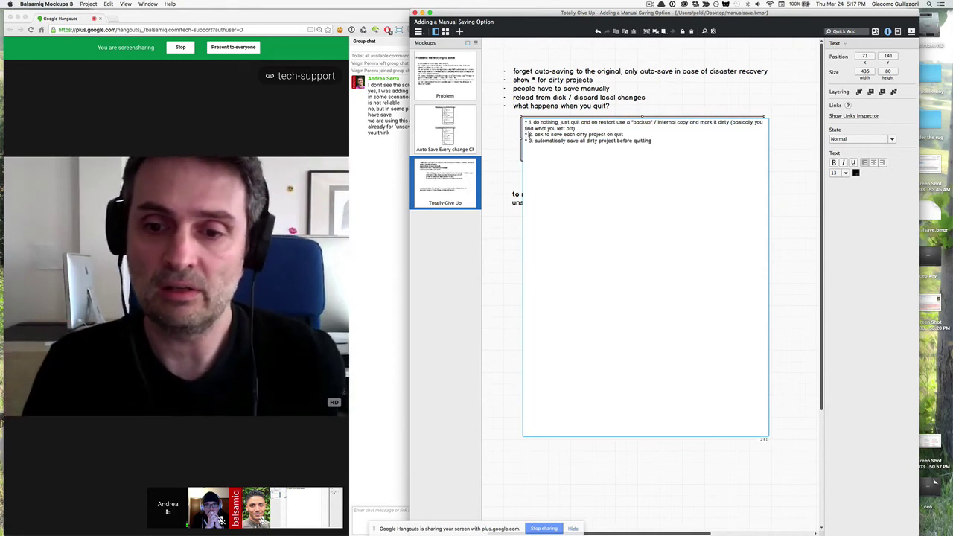
text(-)
click(529, 140)
text(-)
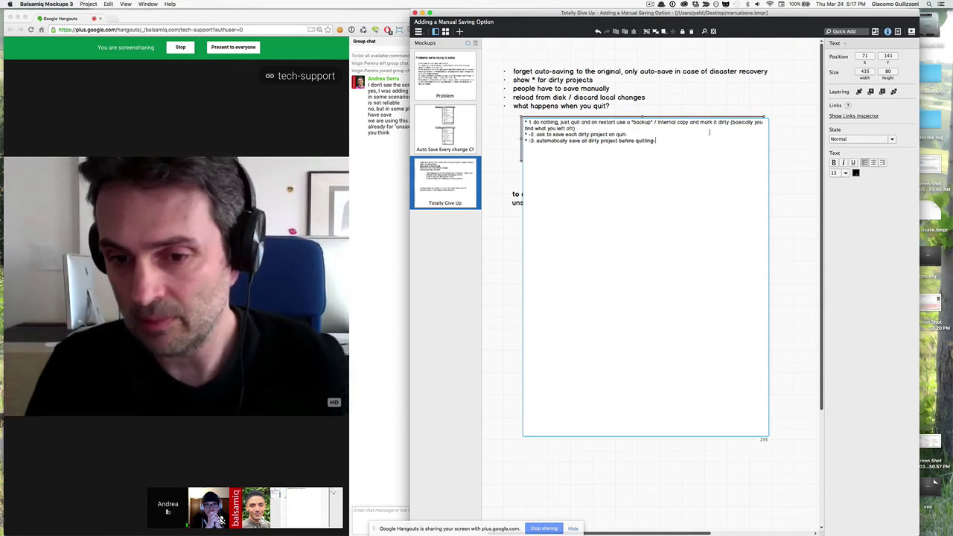
click(500, 235)
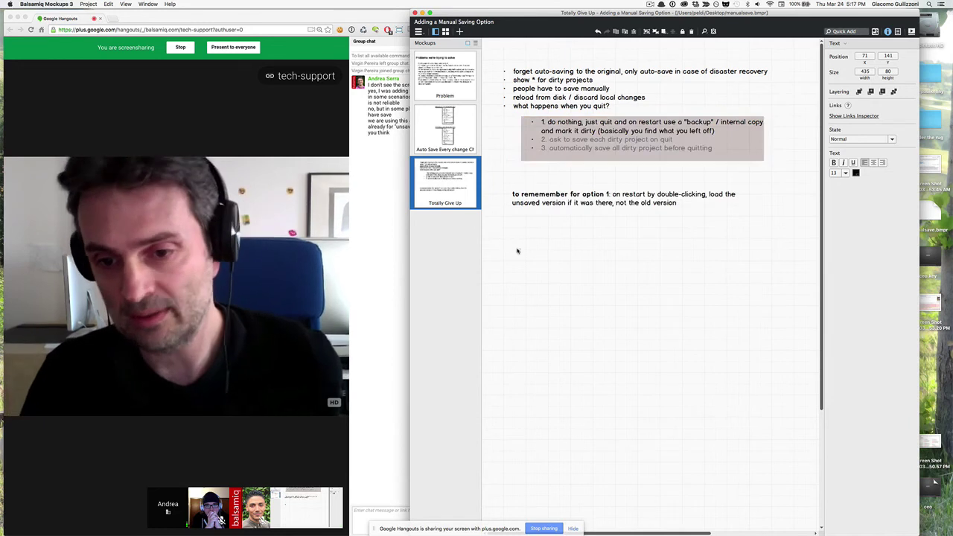
click(514, 251)
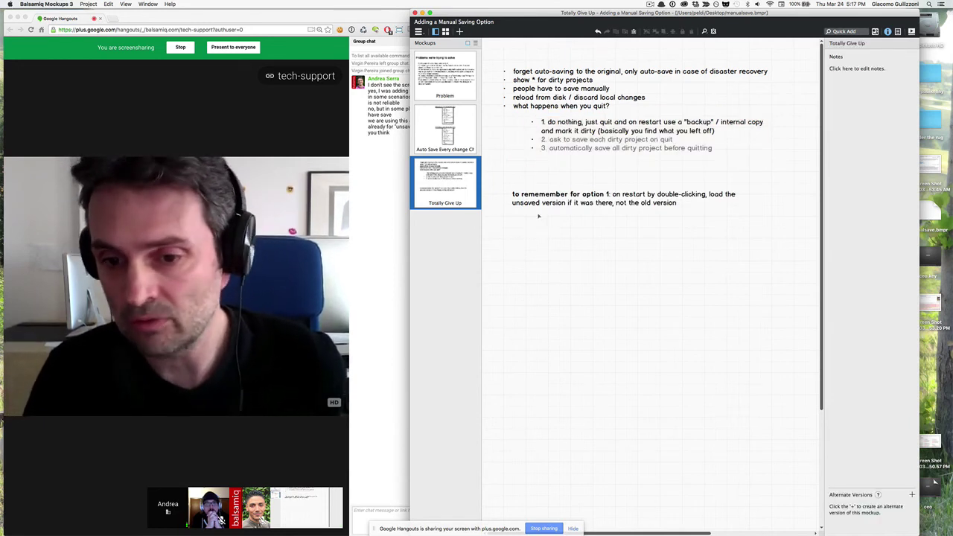
Delete the copied menu bar and its Project menu from the Auto Save Every change Checkmark mockup
click(463, 137)
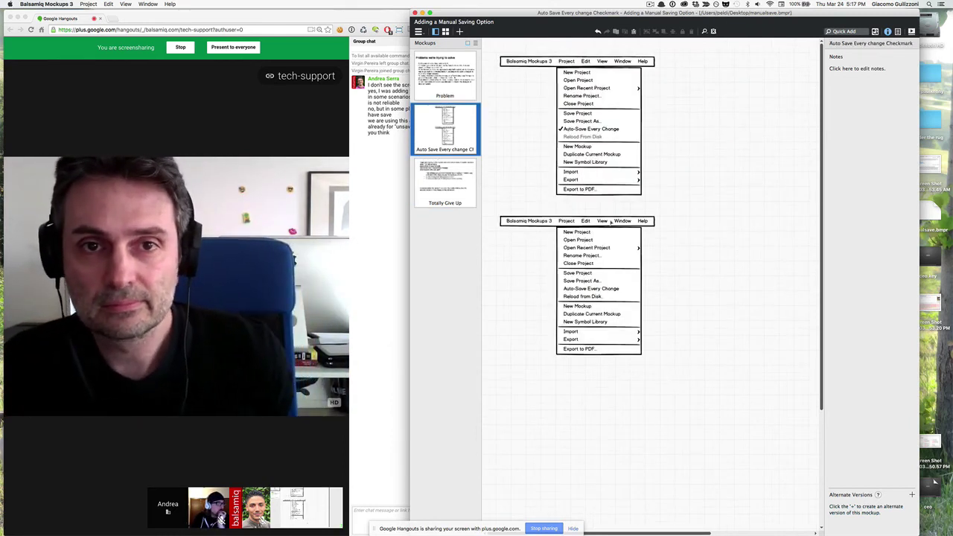
click(459, 179)
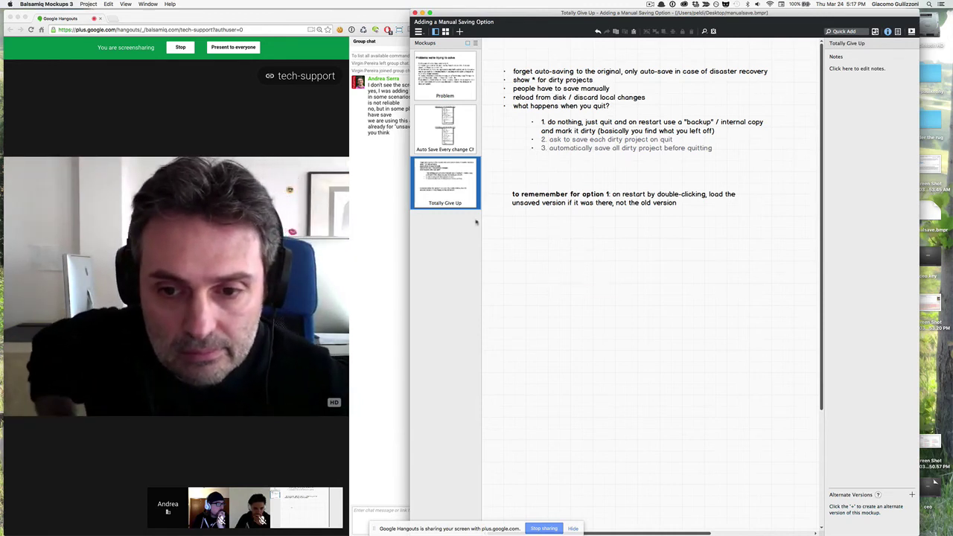
click(450, 145)
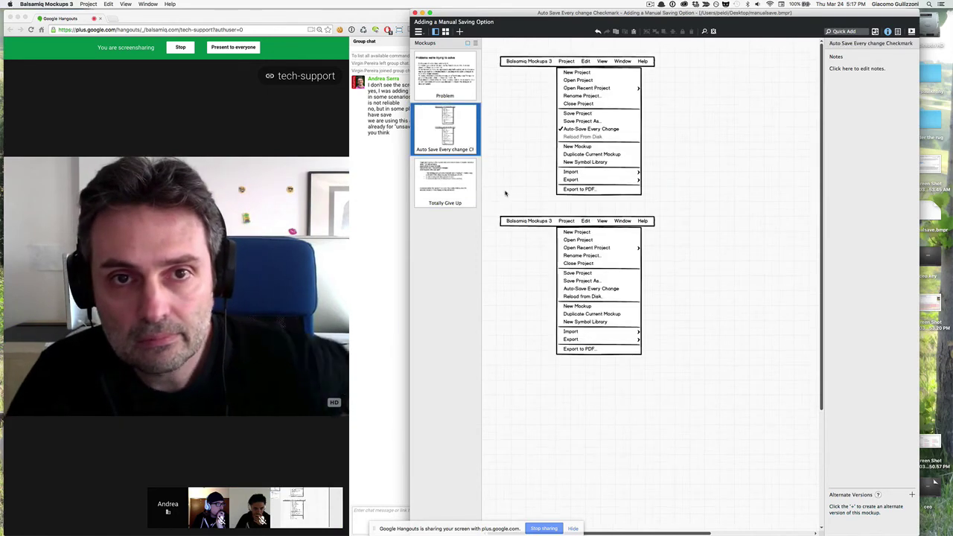
drag(497, 199, 706, 375)
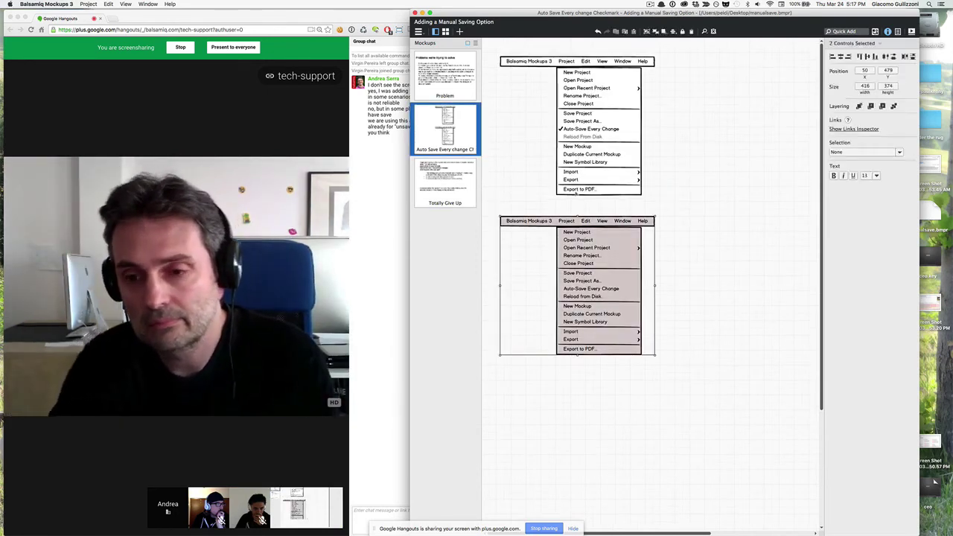
key(Delete)
Review the Problem notes and compare the Auto Save Every change Checkmark mockup with the Totally Give Up notes
key(Down)
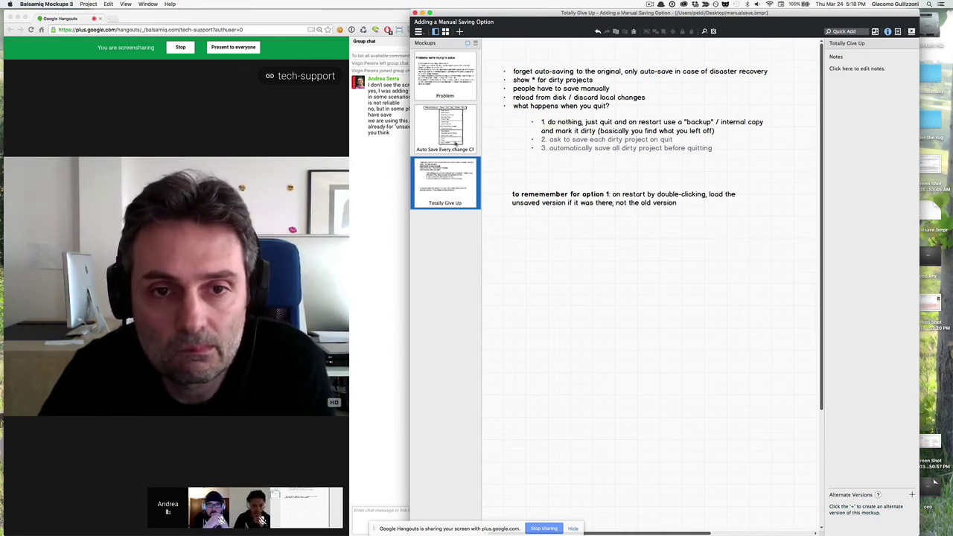
click(447, 138)
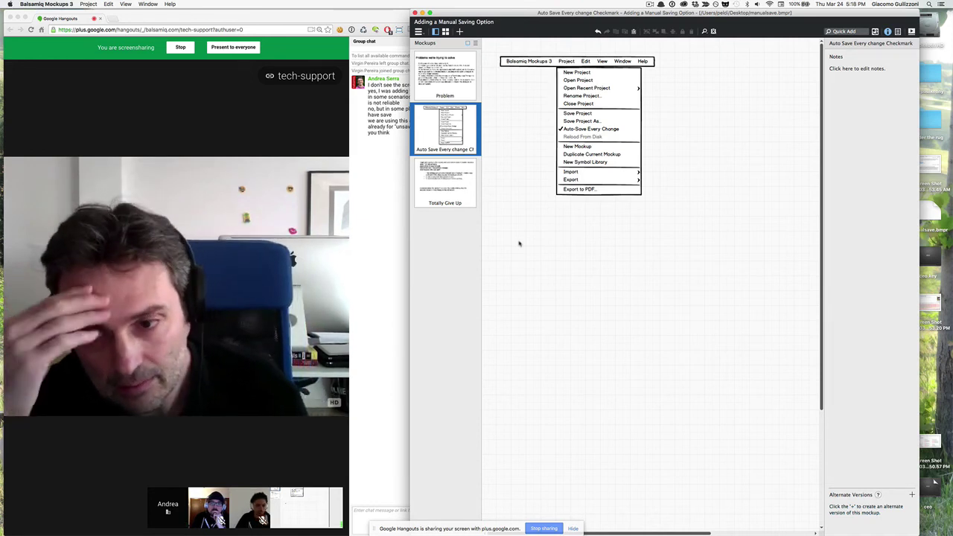
key(Up)
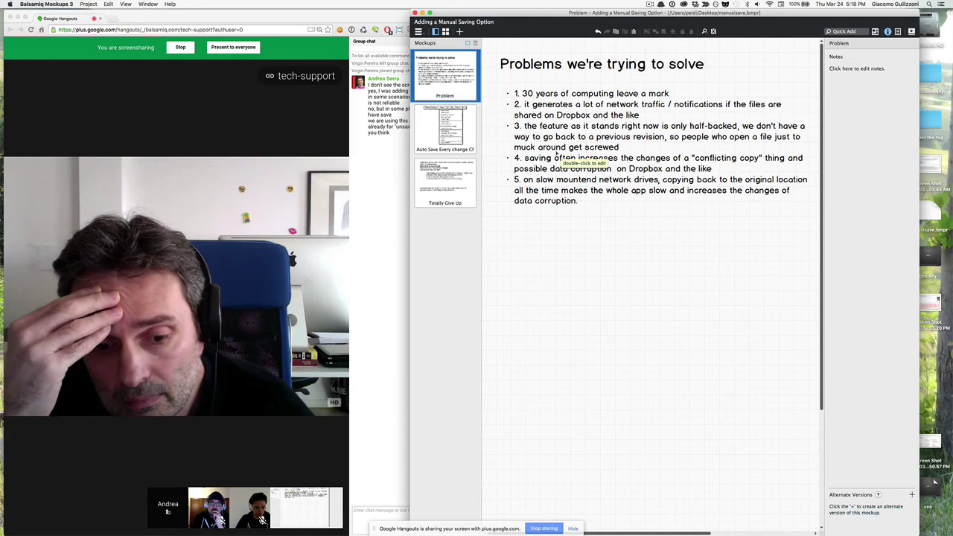
click(422, 122)
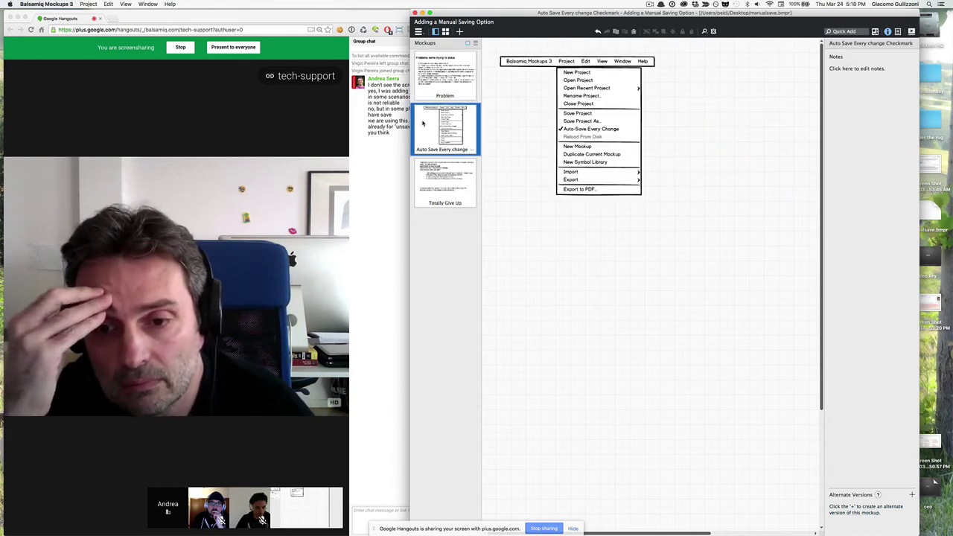
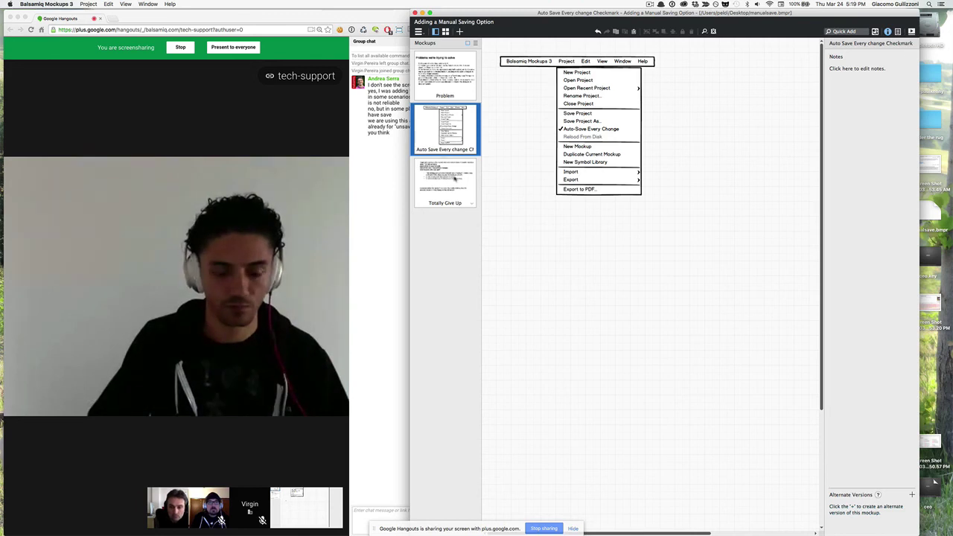
click(465, 170)
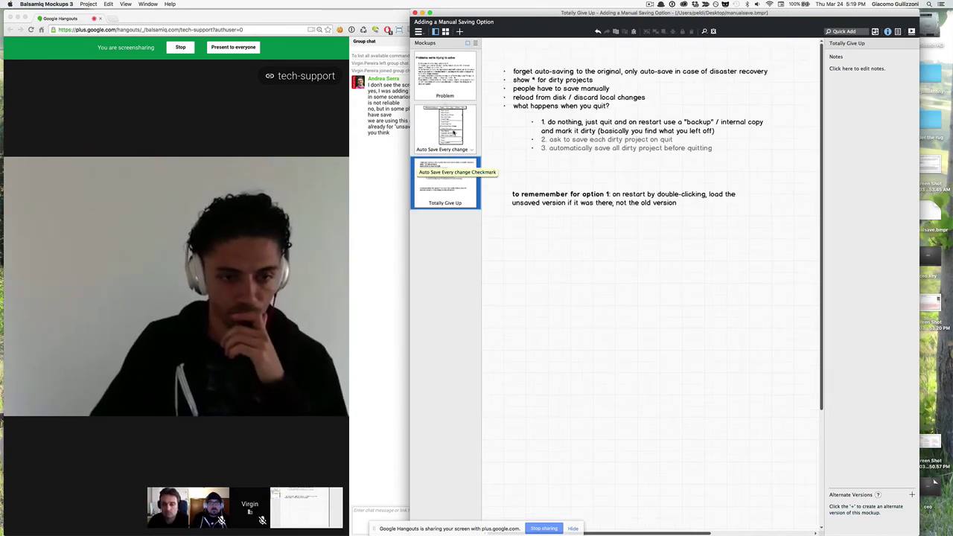
click(452, 132)
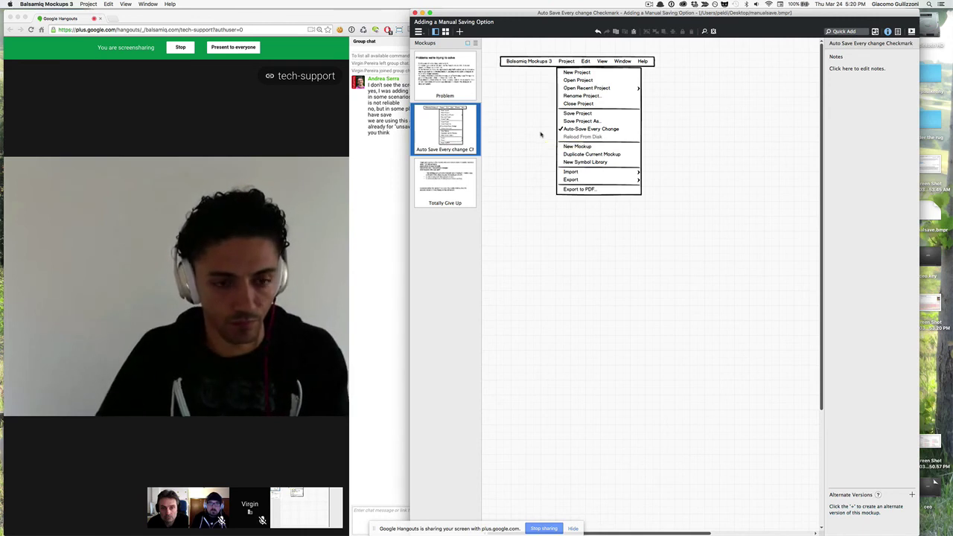
click(468, 172)
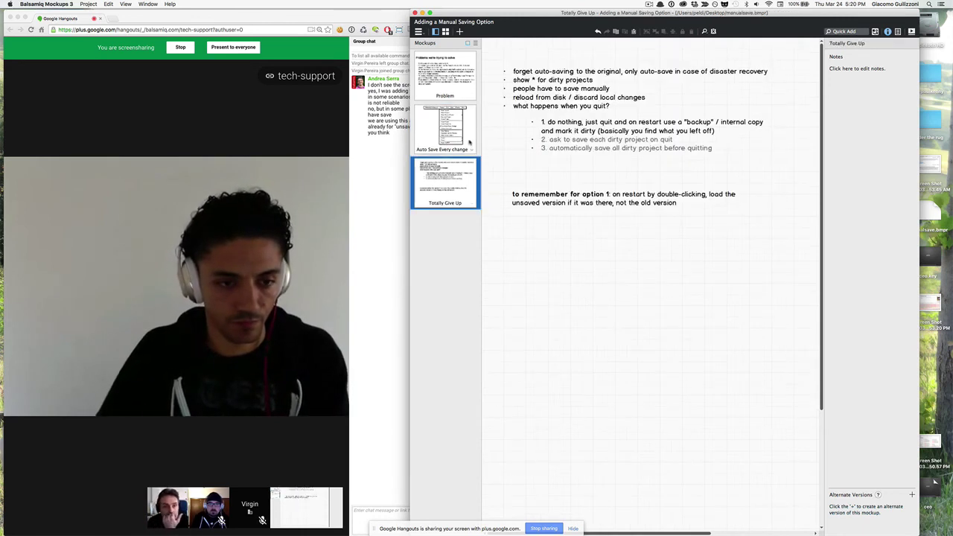
click(469, 142)
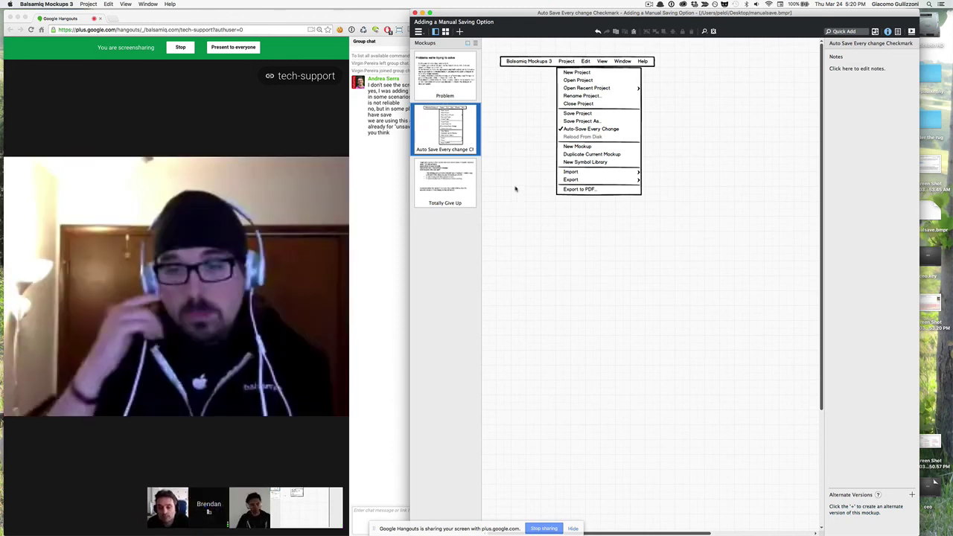
Rename the Totally Give Up mockup as "What happens when autosave is off"
click(450, 187)
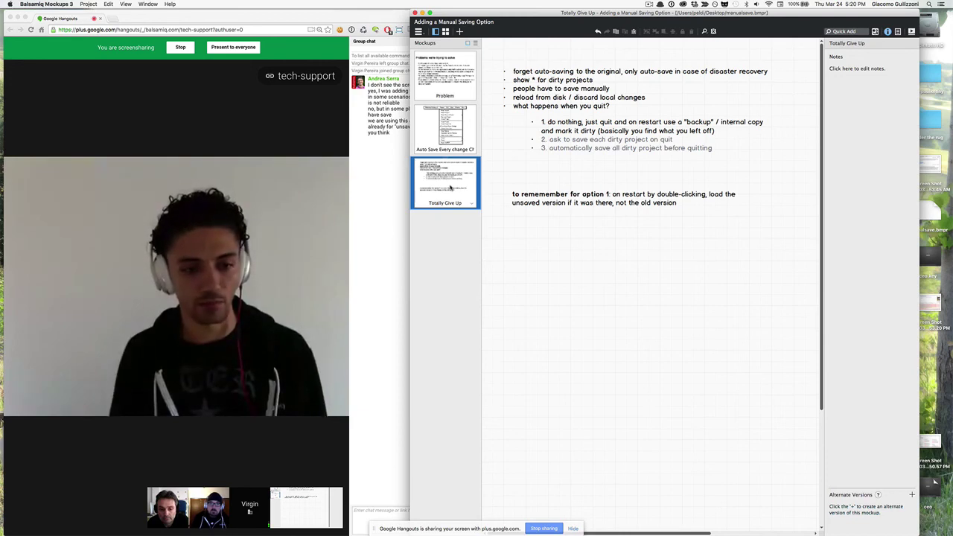
double_click(442, 203)
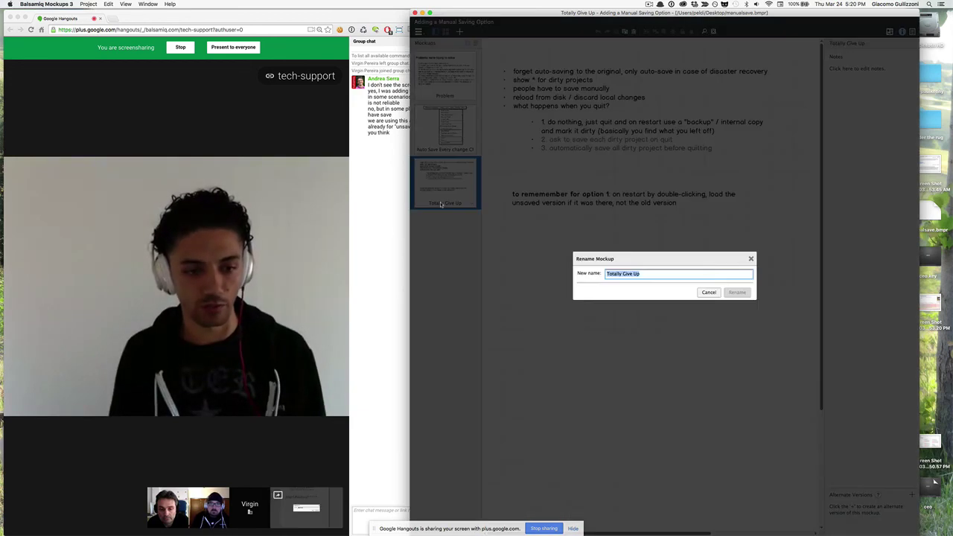
text(What happens )
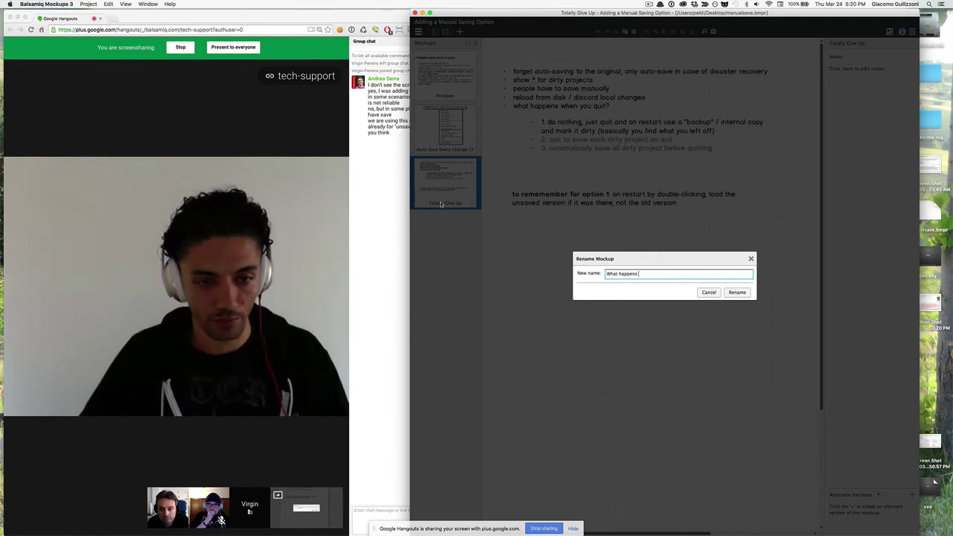
text(when )
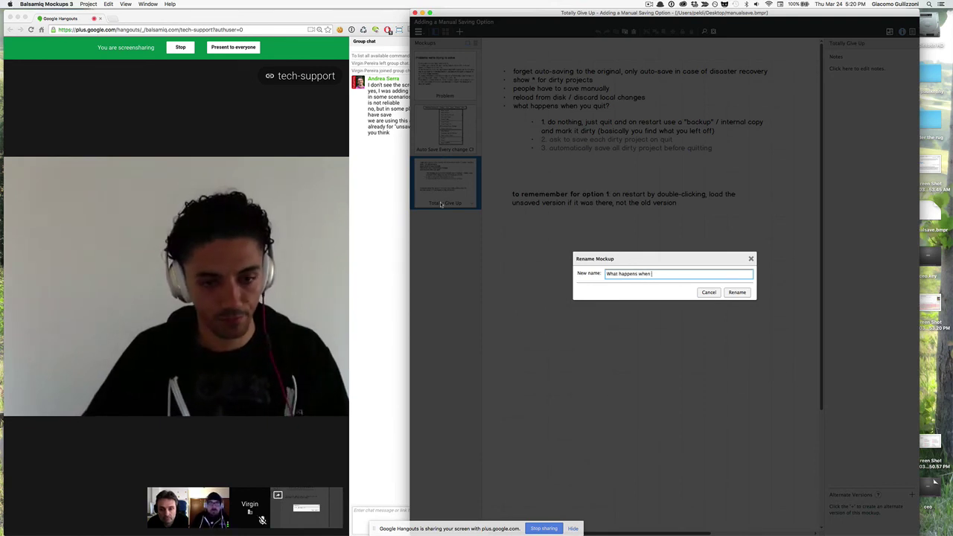
text(the autosave is off)
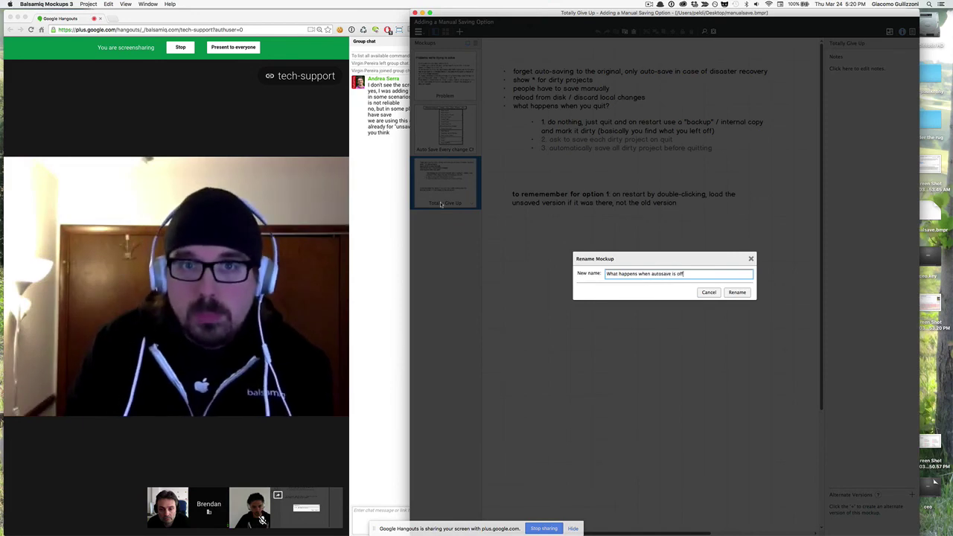
click(730, 296)
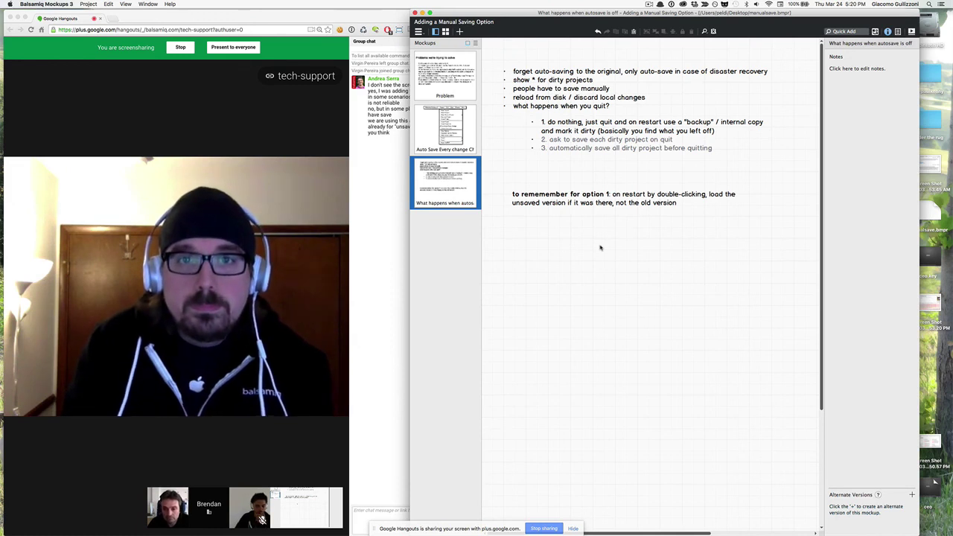
Compare the Auto Save Every change Checkmark mockup with the autosave-off notes and the Problem notes
click(466, 147)
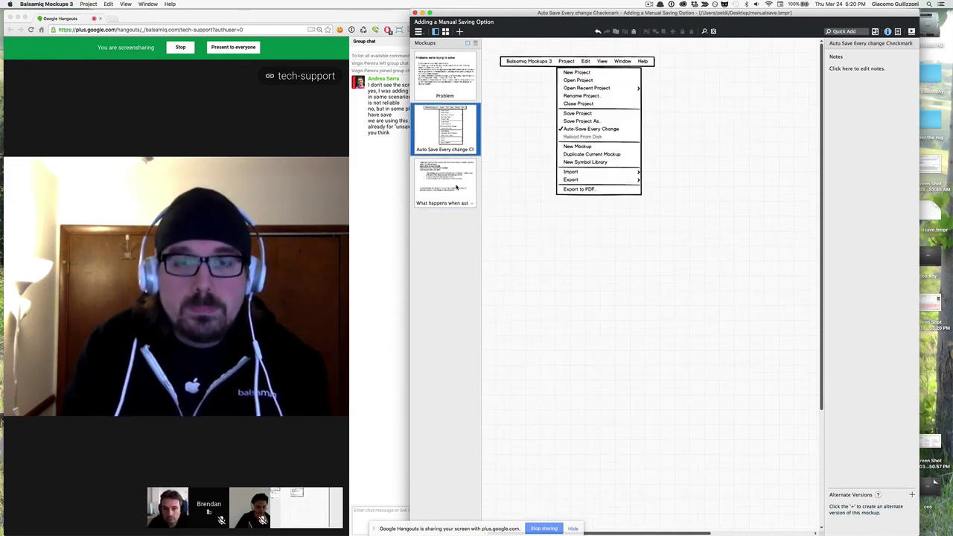
click(457, 187)
click(450, 128)
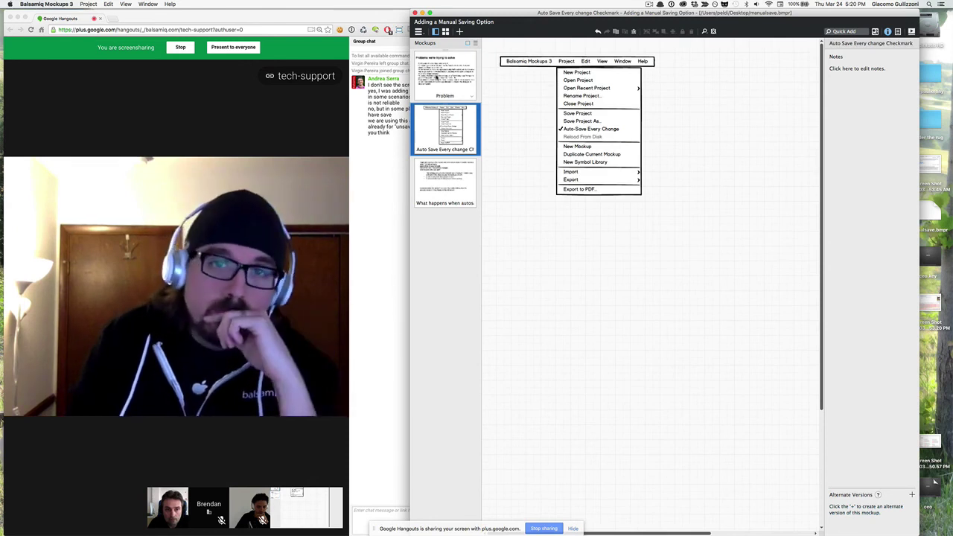
click(435, 173)
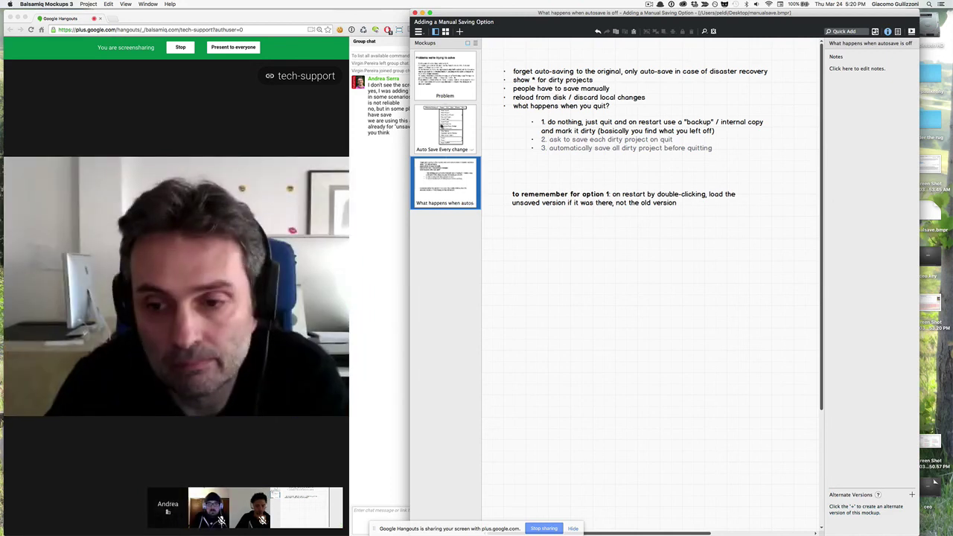
click(445, 128)
click(446, 75)
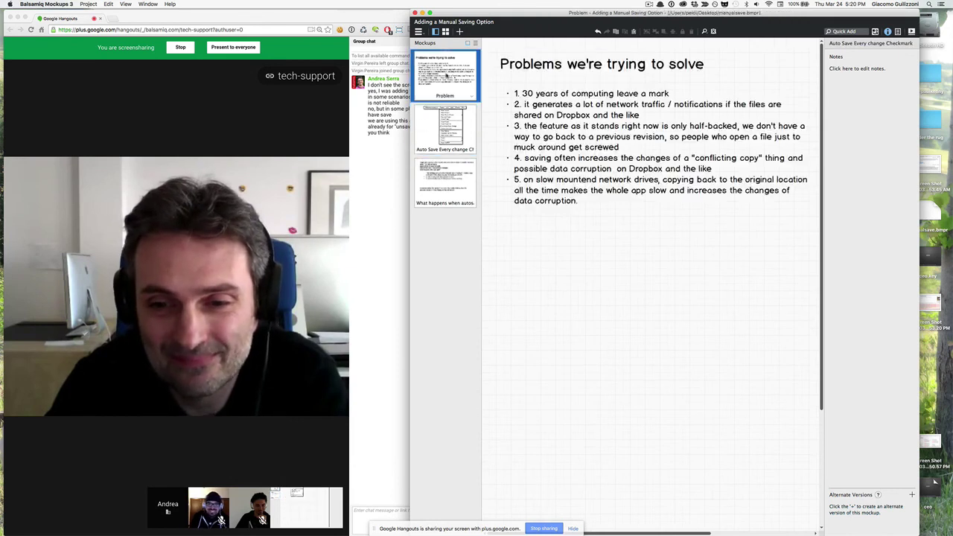
In the Auto Save Every change Checkmark mockup, add a pointy button reading "two menus only shown on Desktop" beside Auto-Save Every Change
click(446, 128)
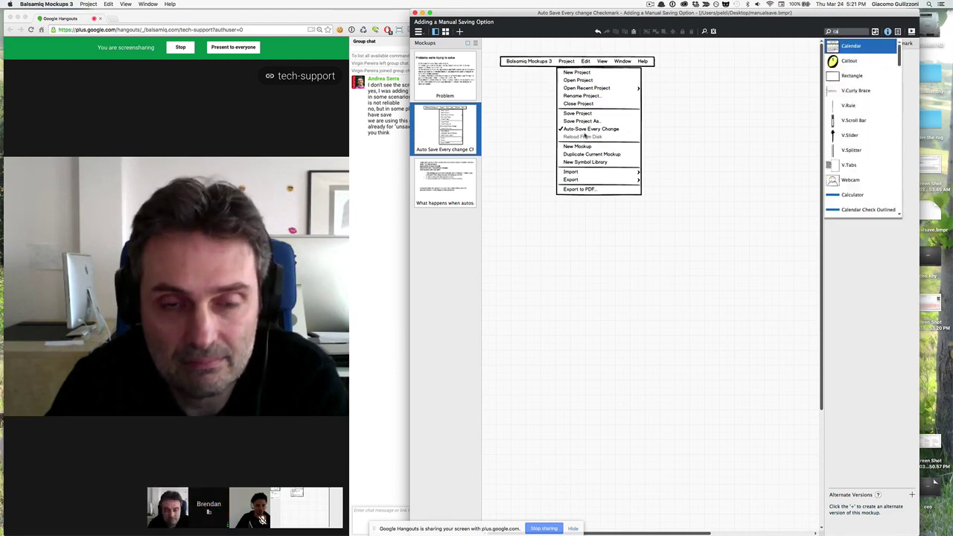
text(point)
key(Return)
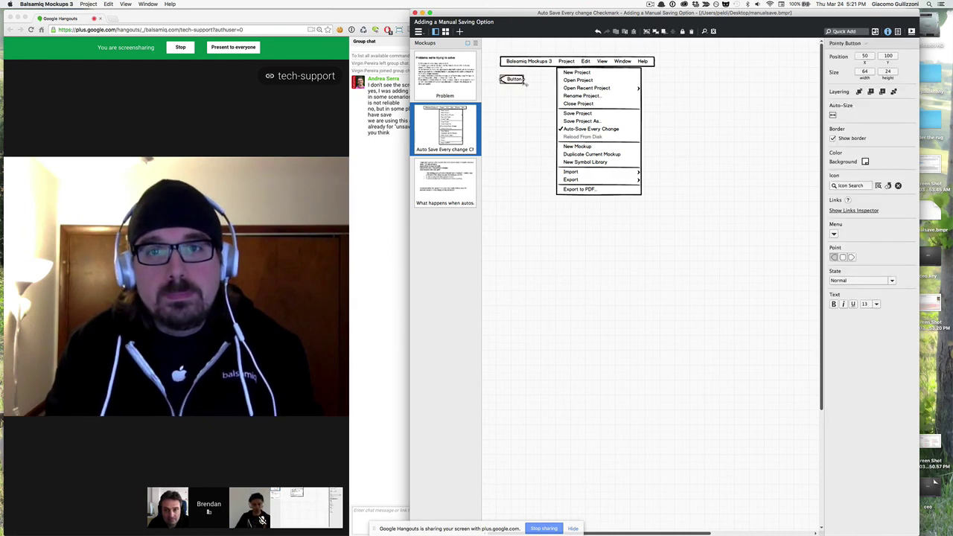
drag(525, 84, 674, 133)
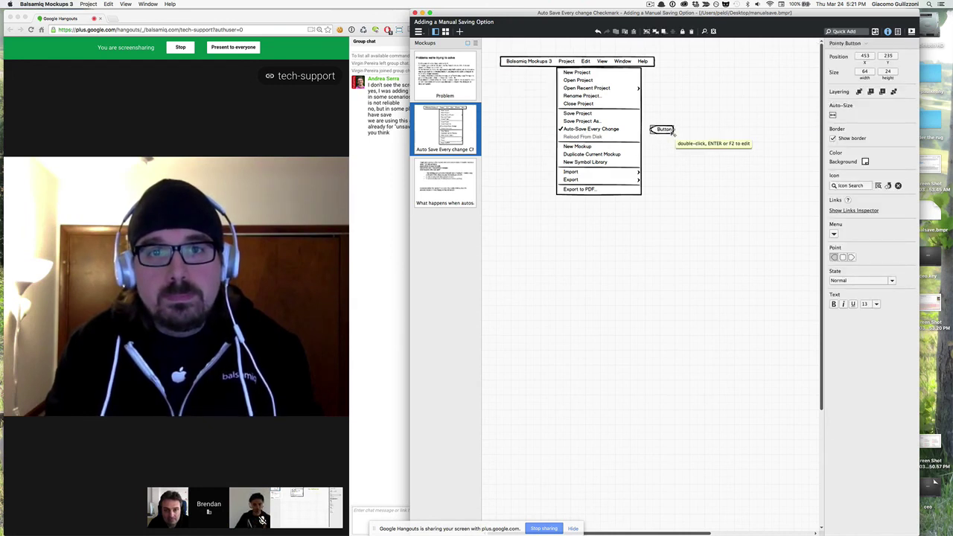
double_click(662, 130)
text(two m)
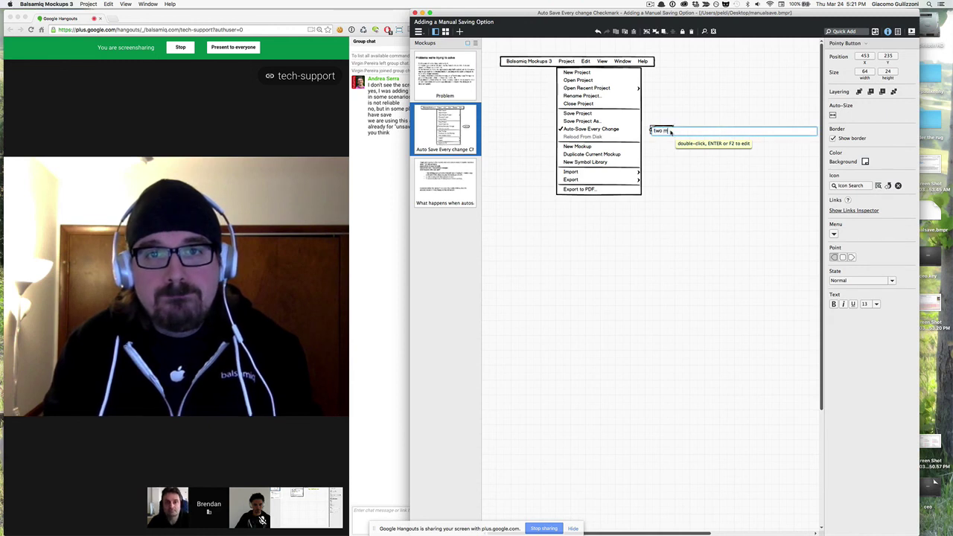
text(enus only shown on )
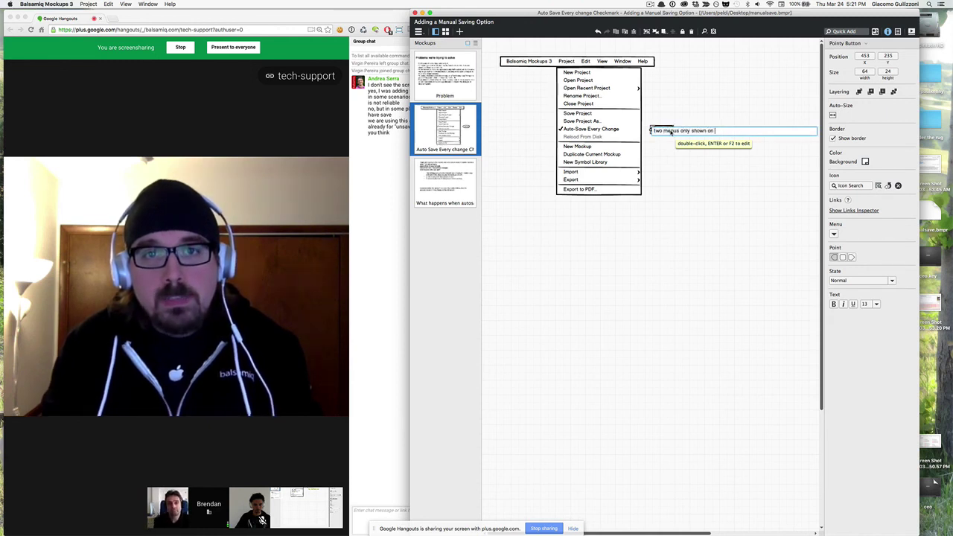
text(Desktop)
key(Return)
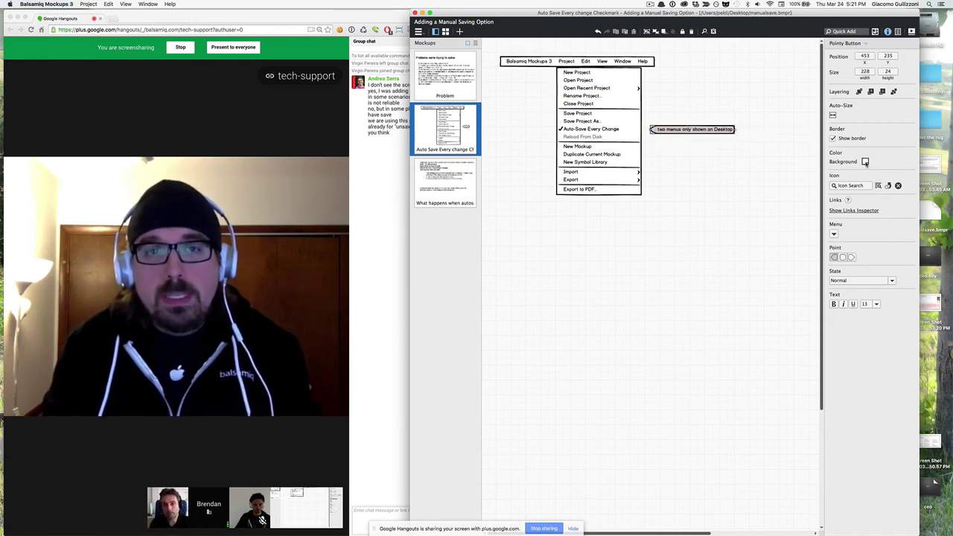
Give the pointy button a yellow background and shift it slightly down beside the Project menu
click(864, 161)
click(826, 189)
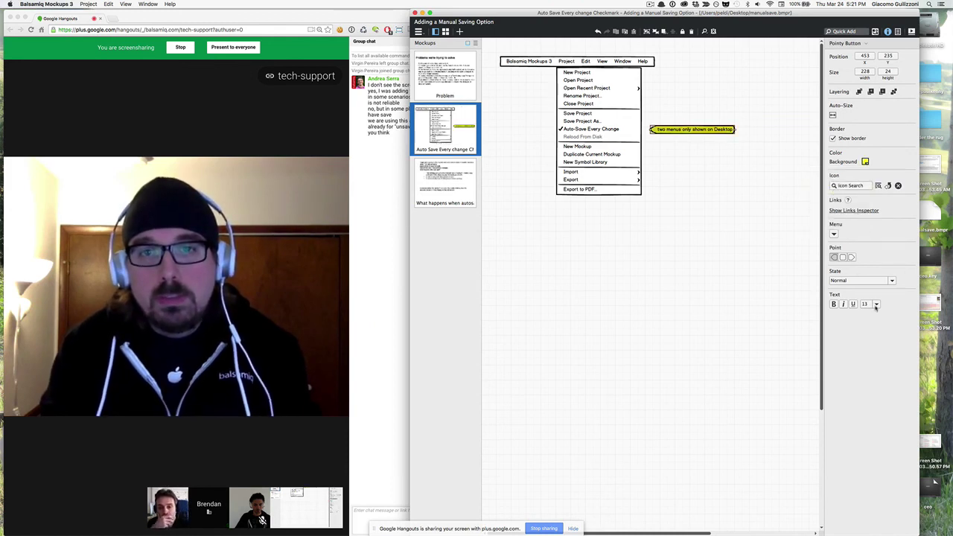
click(875, 305)
click(727, 202)
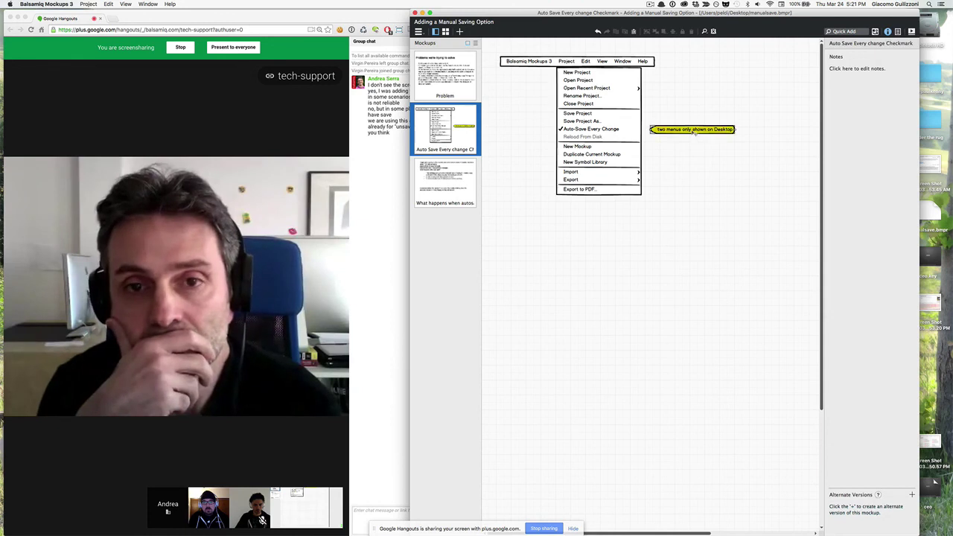
drag(694, 131, 698, 138)
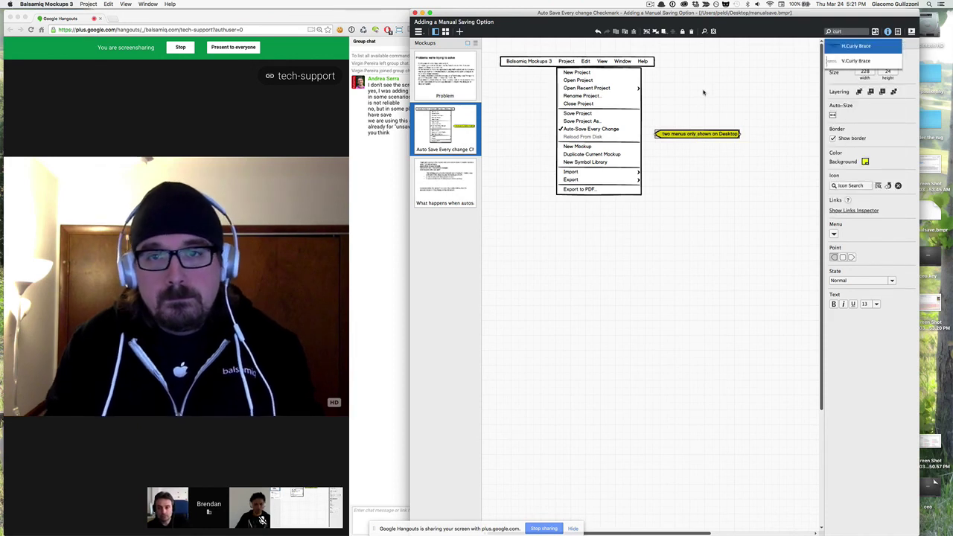
Add a vertical curly brace to the Auto Save Every change Checkmark mockup
key(super+v)
double_click(521, 102)
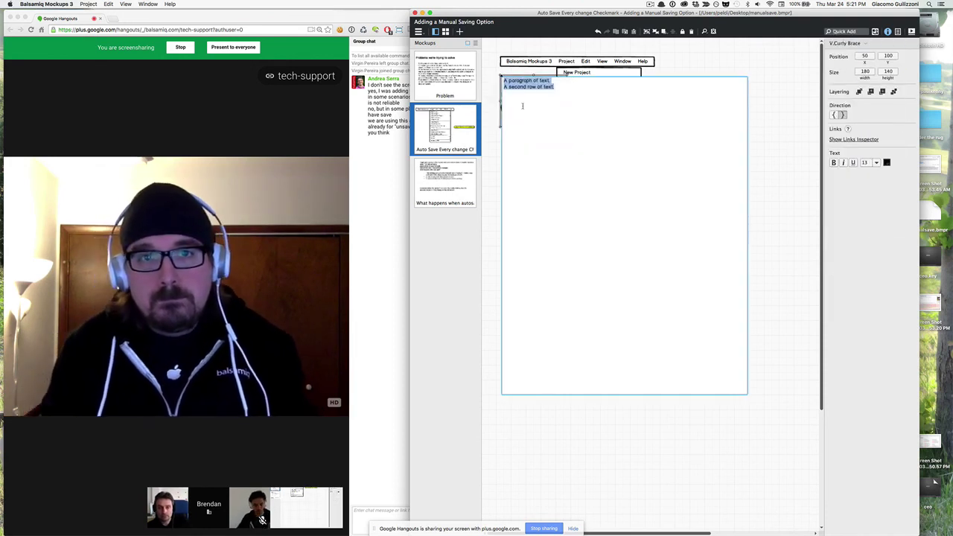
text(Only)
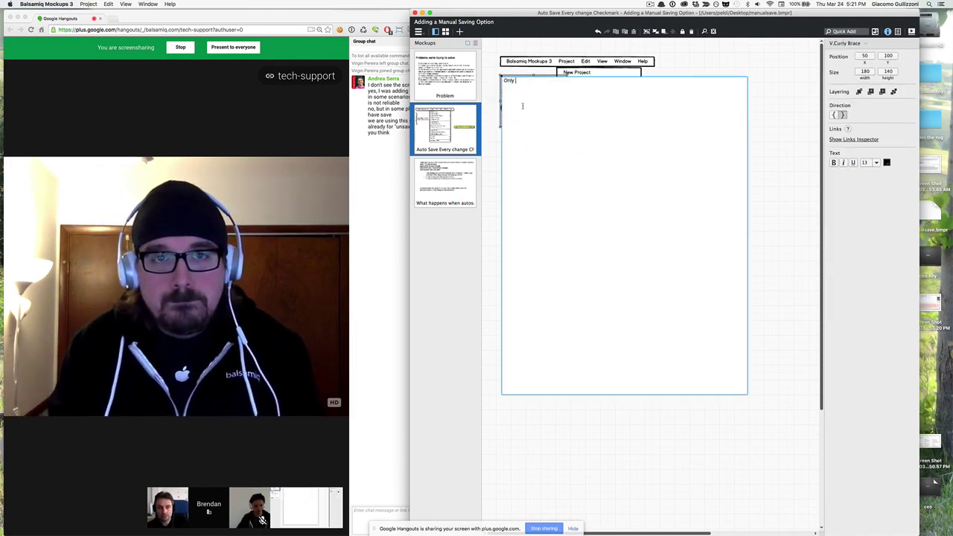
key(Escape)
click(661, 135)
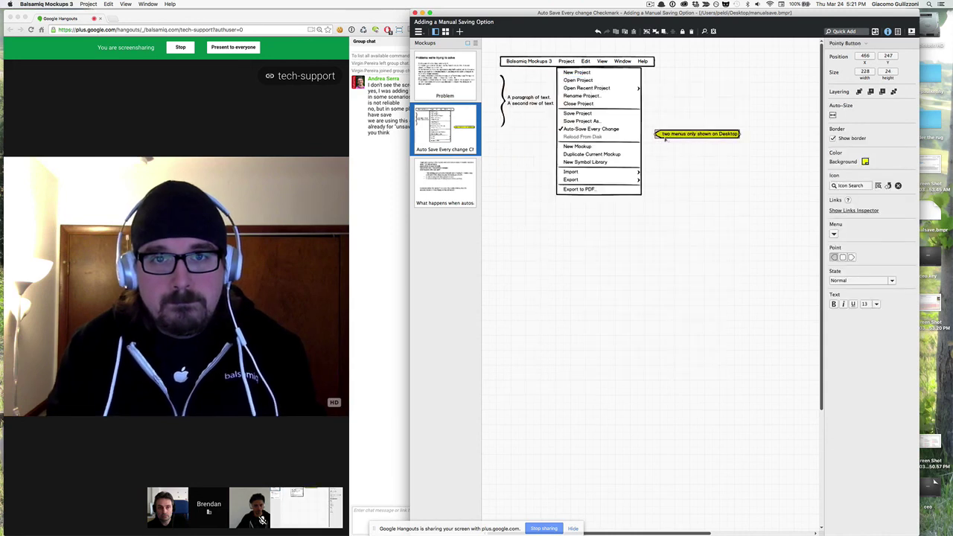
key(super+t)
text(ch)
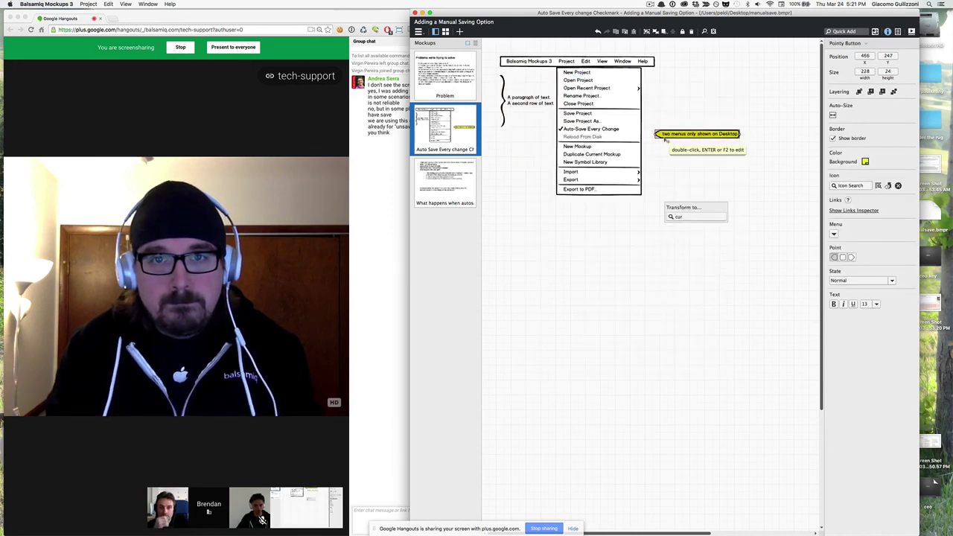
text(a)
key(BackSpace)
key(BackSpace)
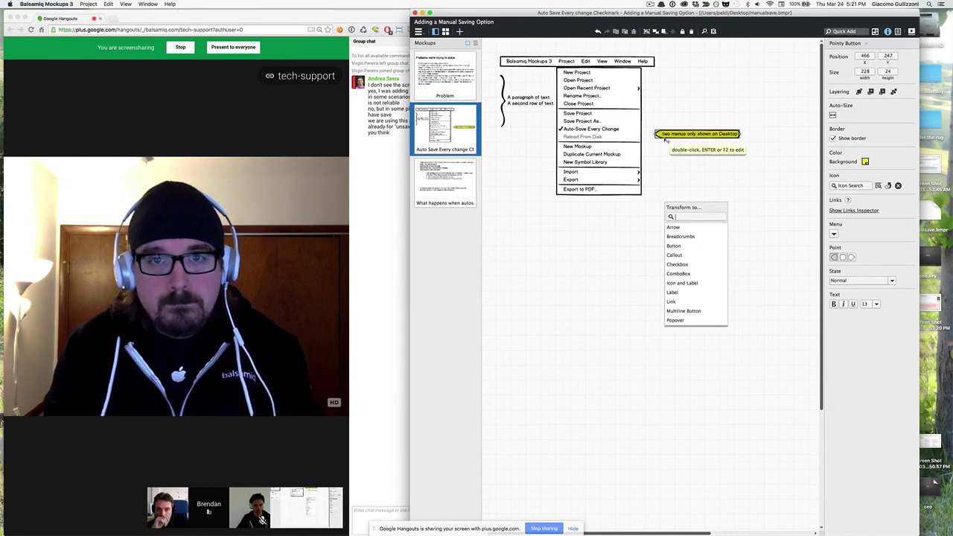
key(Escape)
Replace the curly brace's sample text with "only available on desktop"
click(522, 105)
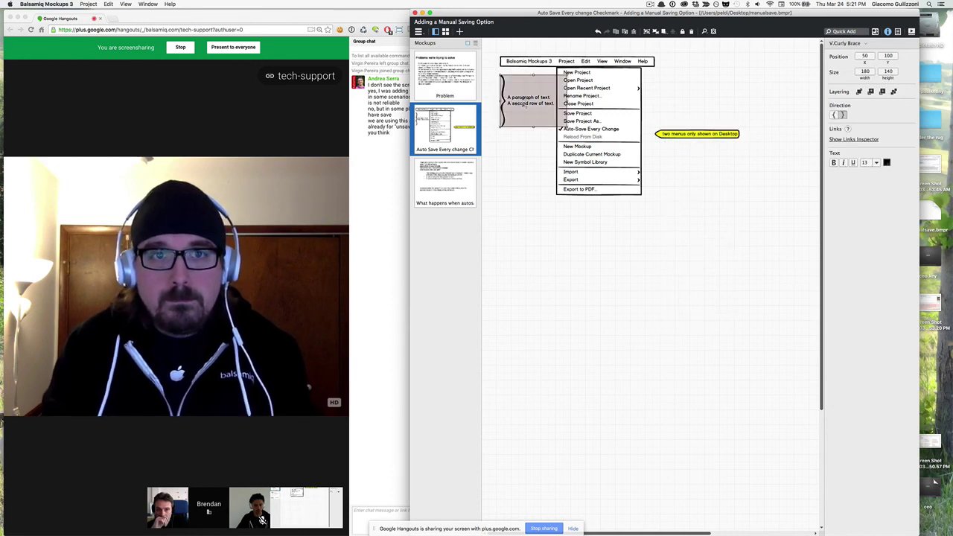
double_click(522, 105)
text(only menu)
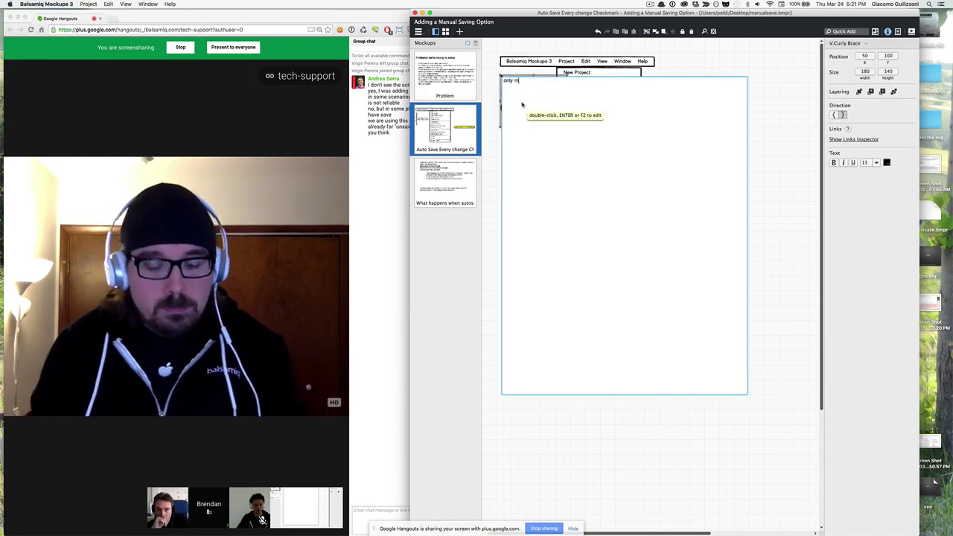
key(BackSpace)
key(BackSpace)
key(BackSpace)
key(BackSpace)
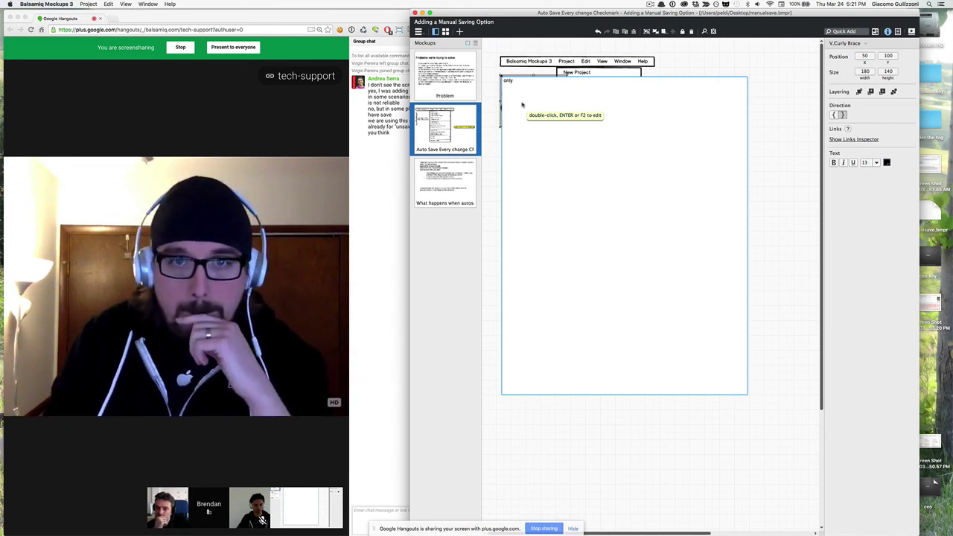
text(available on desktop)
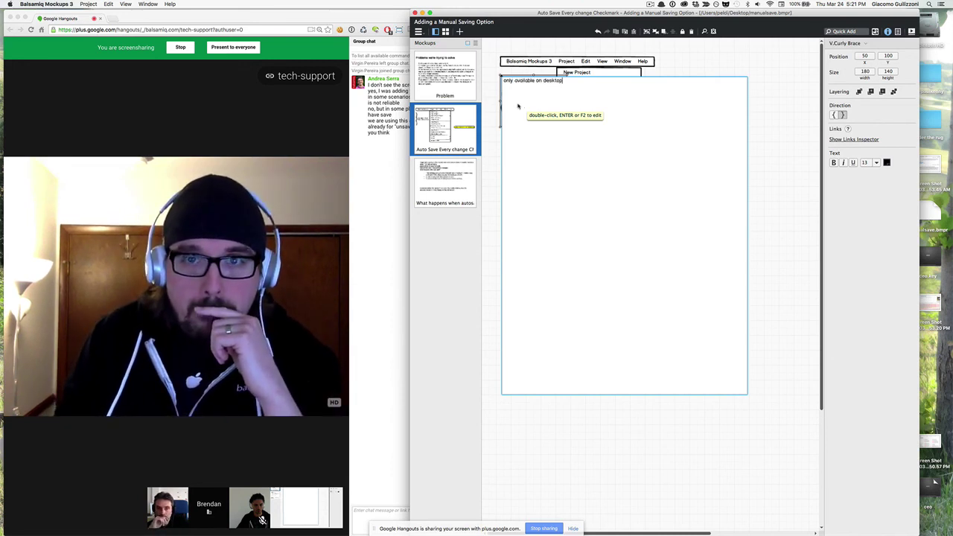
Delete the yellow pointy button and place the brace, shortened to 38 high, beside Auto-Save Every Change and Reload From Disk
click(713, 56)
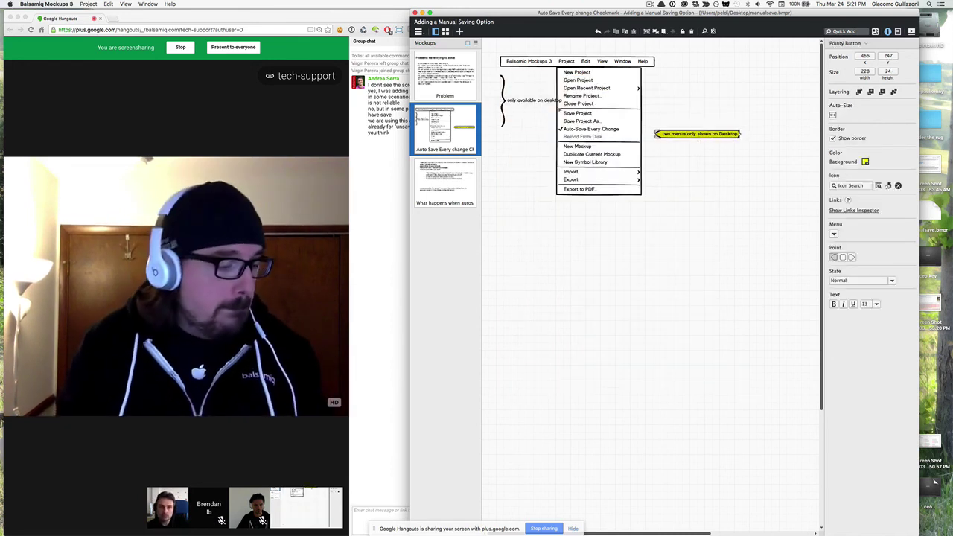
drag(527, 126, 670, 137)
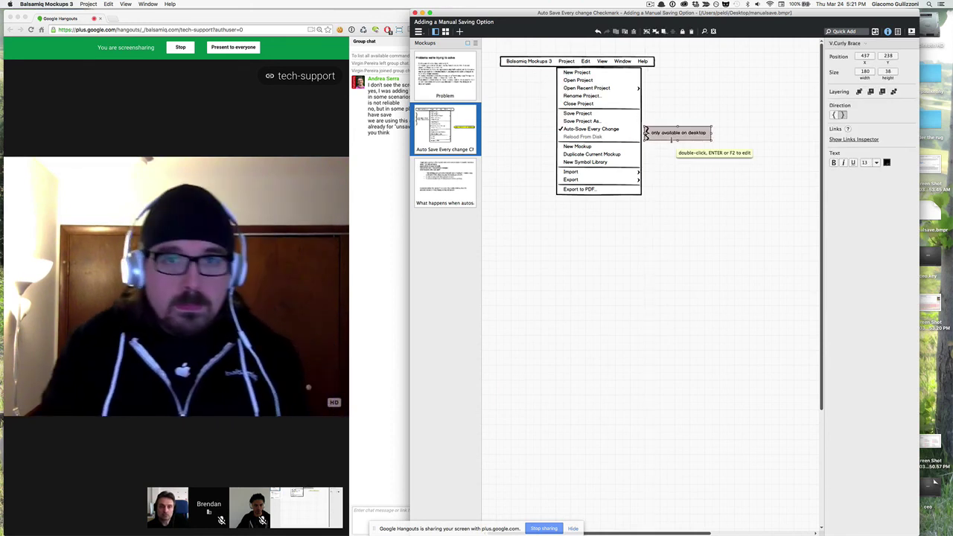
click(733, 145)
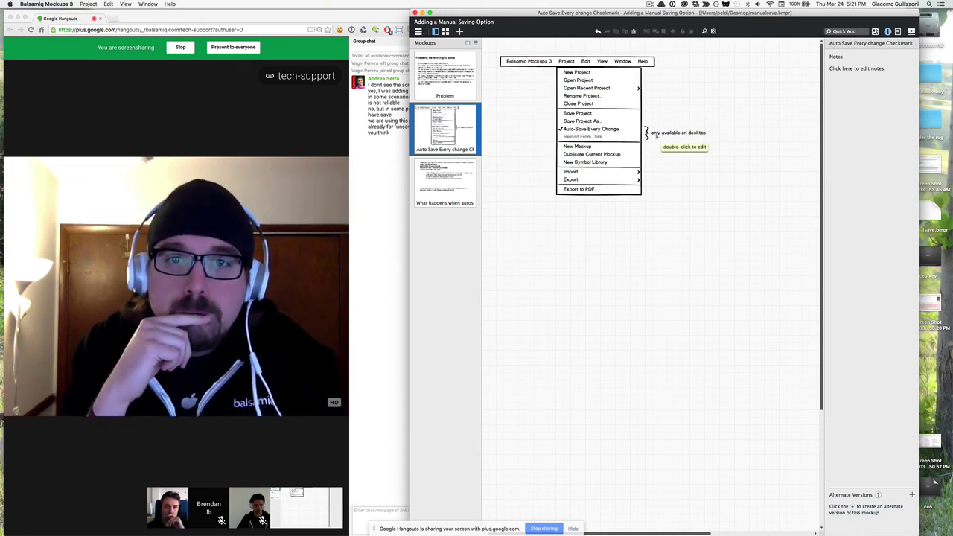
Check the annotated Project menu mockup against the autosave-off notes and the list of problems being solved
click(439, 175)
click(439, 123)
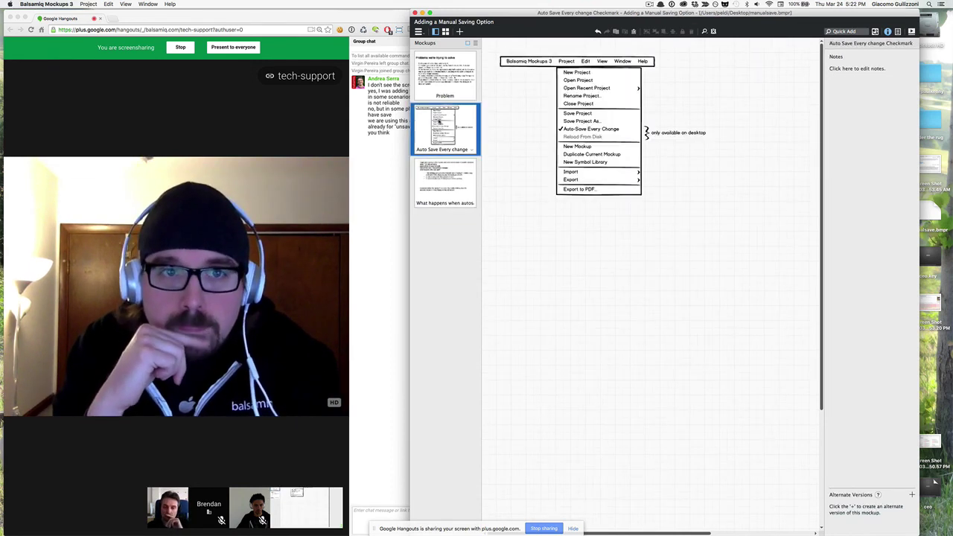
click(444, 77)
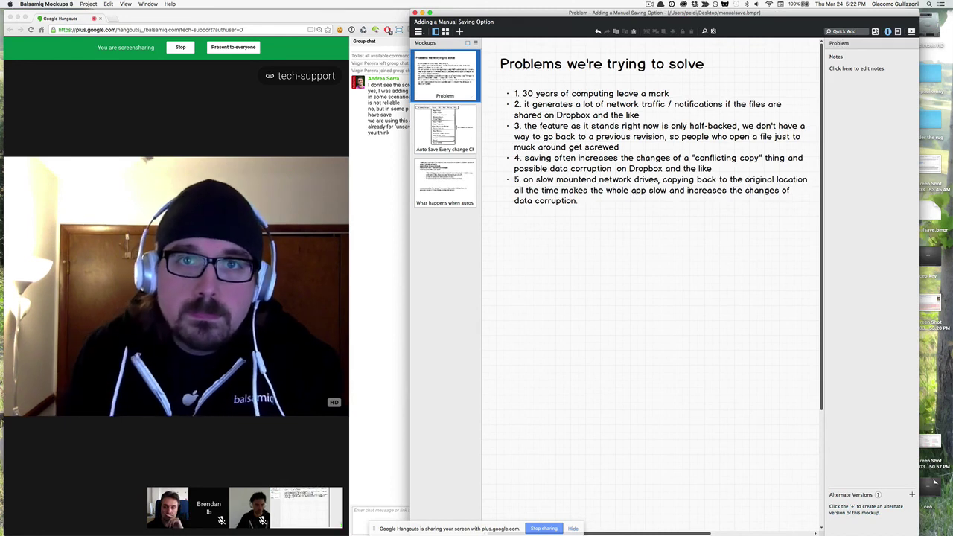